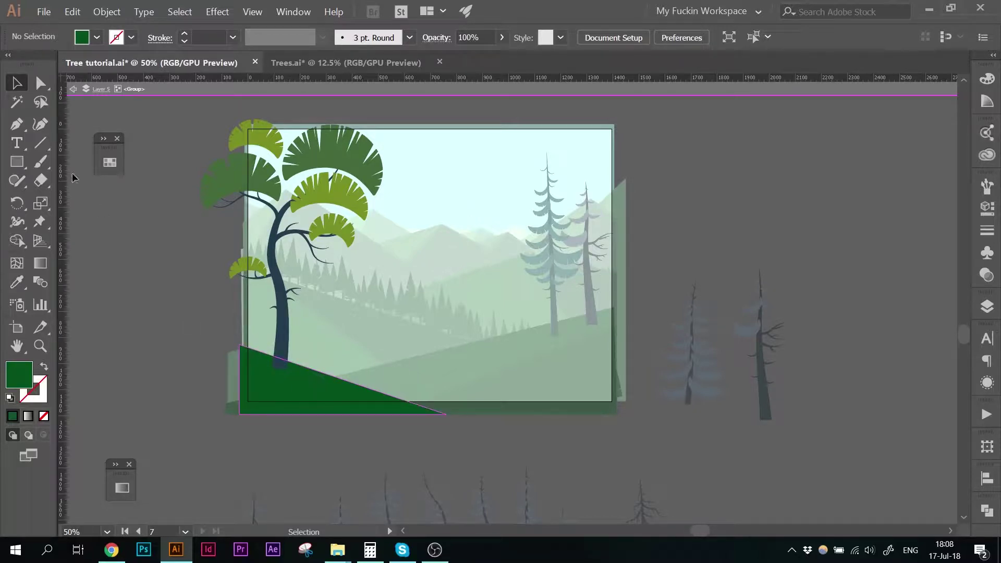
At 100% zoom, draw two short slanted lines rising from the tree trunk's base
click(41, 142)
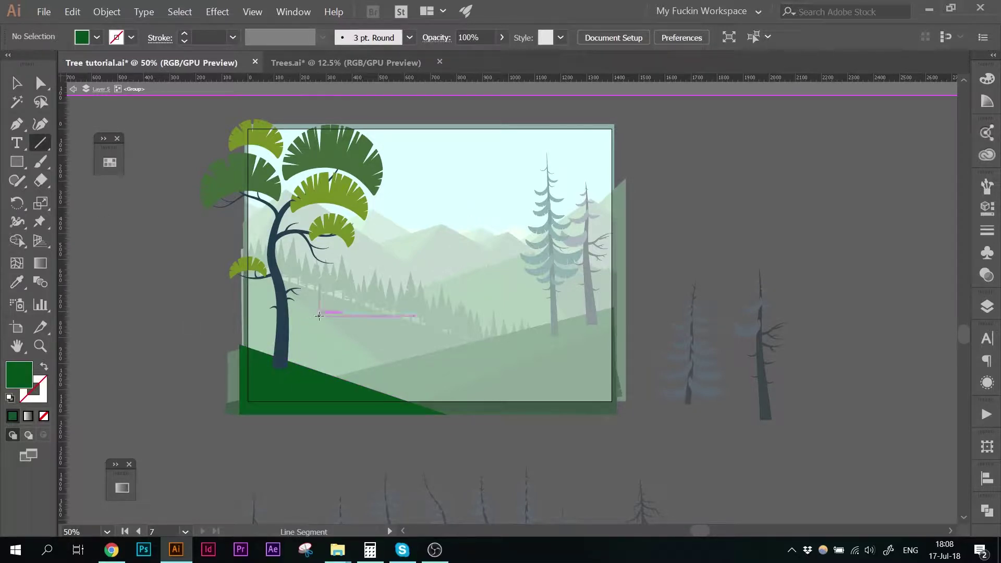
key(ctrl+plus)
key(ctrl+plus)
mouse_move(295, 387)
mouse_down()
mouse_move(344, 362)
mouse_move(562, 342)
mouse_up()
drag(302, 376, 298, 344)
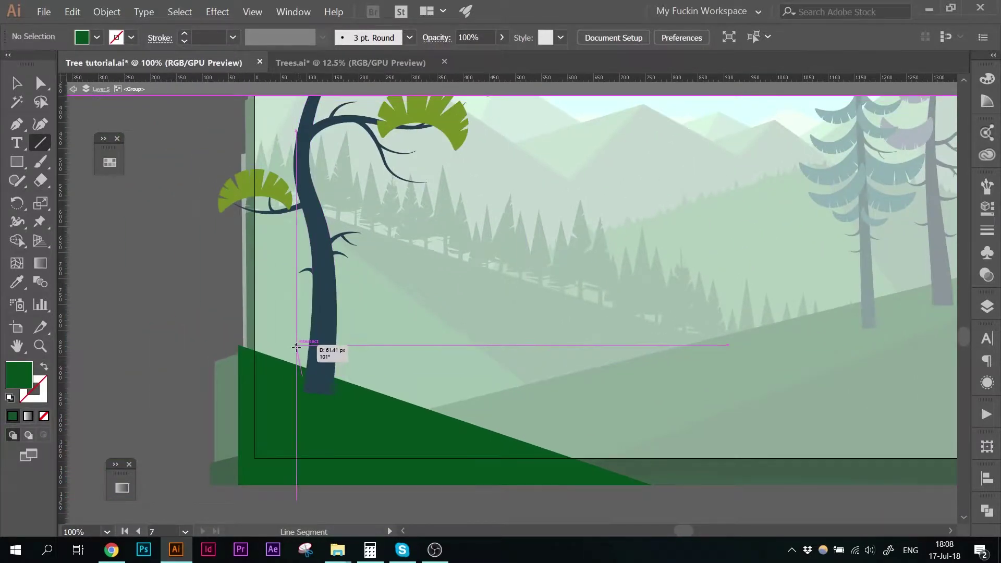
scroll(421, 224, up, 3)
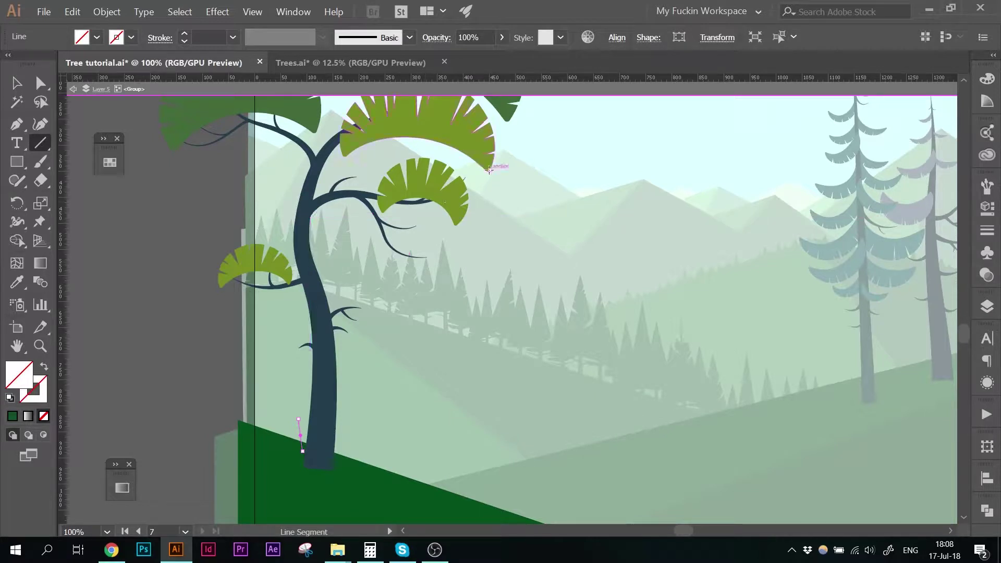
drag(254, 266, 715, 266)
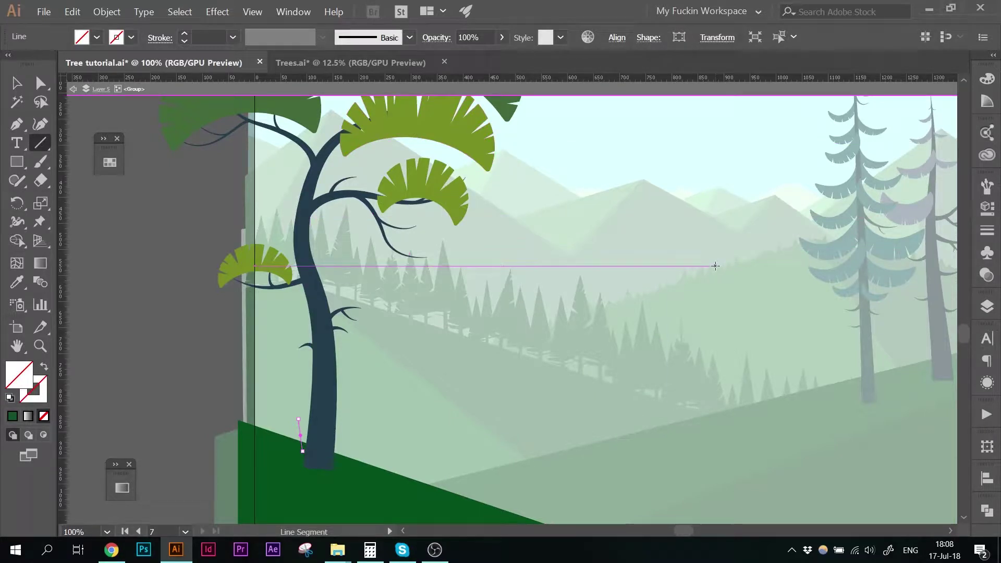
scroll(715, 266, up, 2)
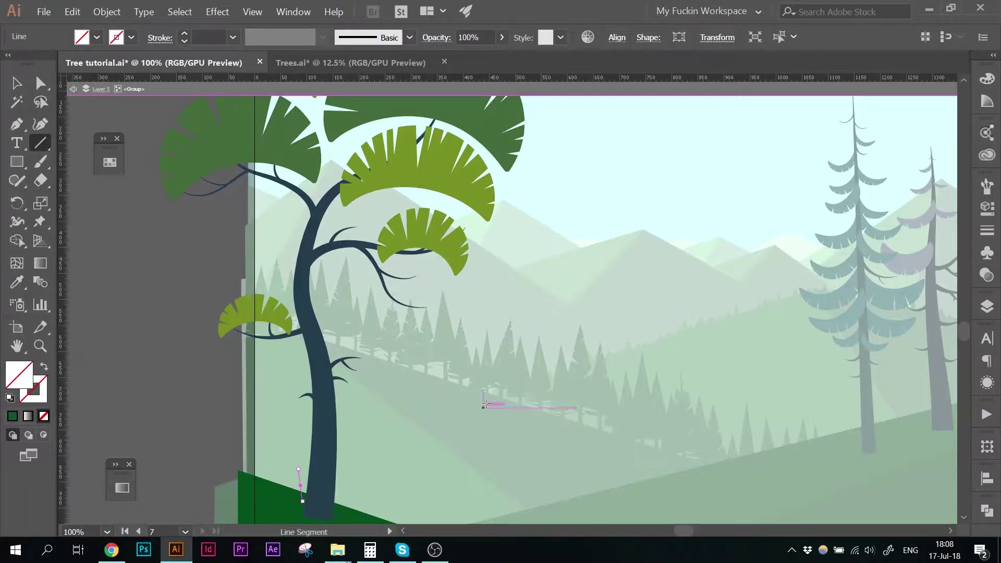
scroll(438, 369, down, 3)
scroll(438, 369, down, 2)
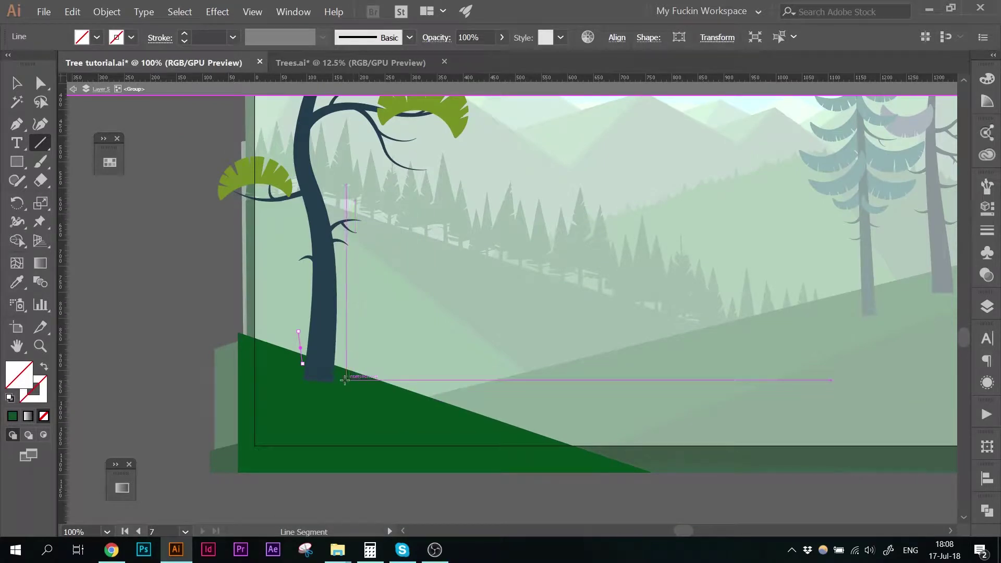
drag(343, 376, 359, 344)
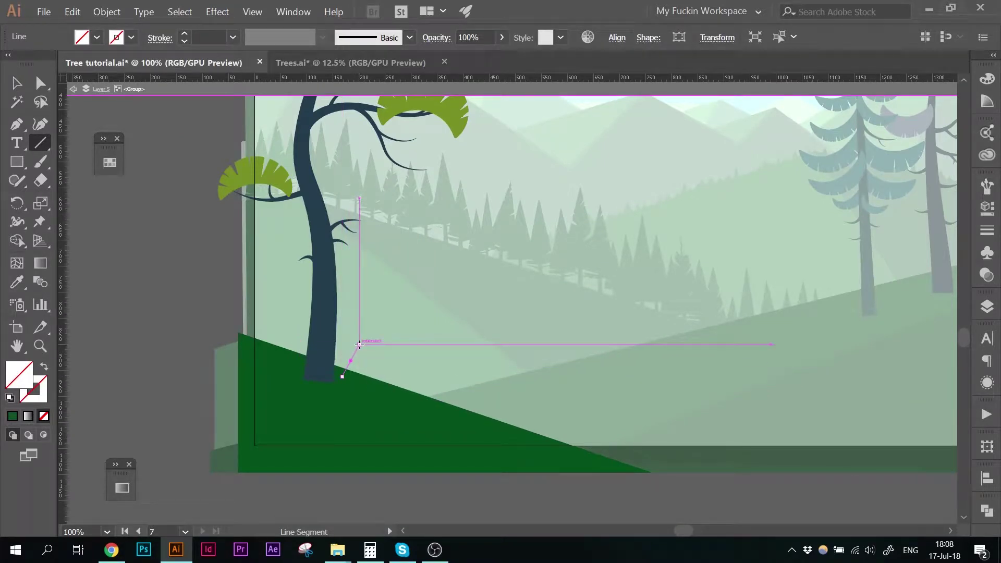
Select both short lines and give them a blue-purple stroke
key(v)
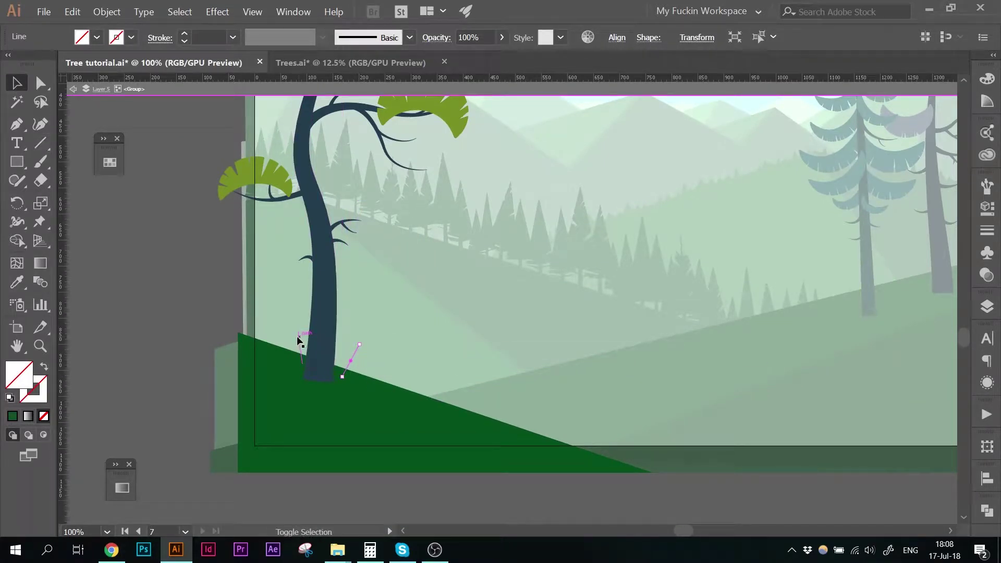
shift+click(300, 343)
click(42, 394)
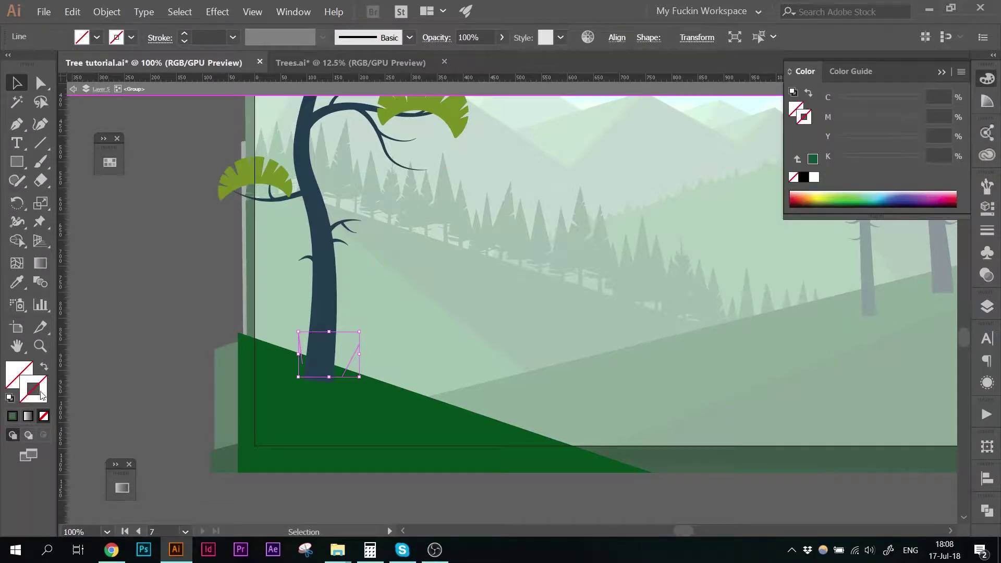
click(907, 198)
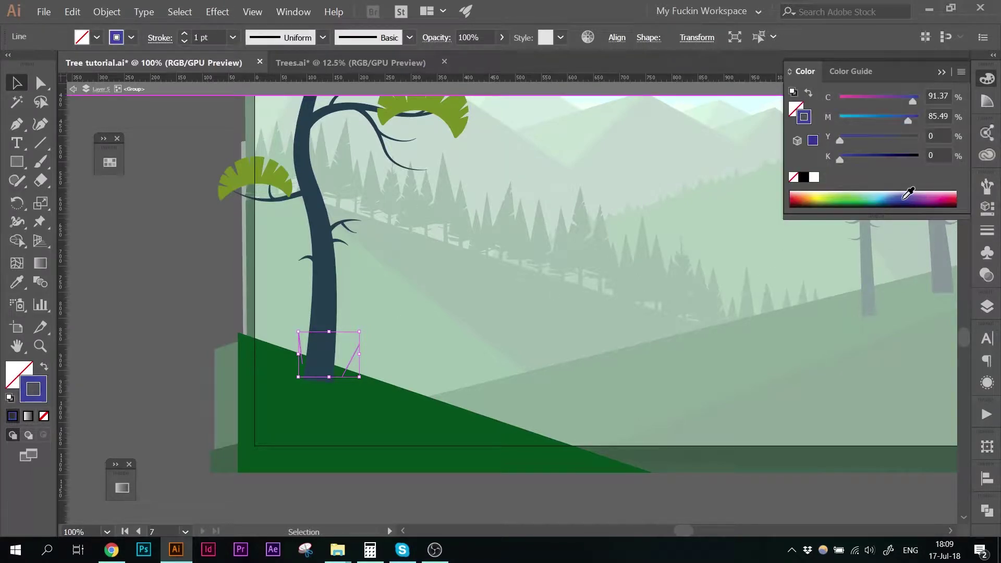
Eyedrop the hill's dark green onto the lines and swap it to their stroke
shift+click(374, 417)
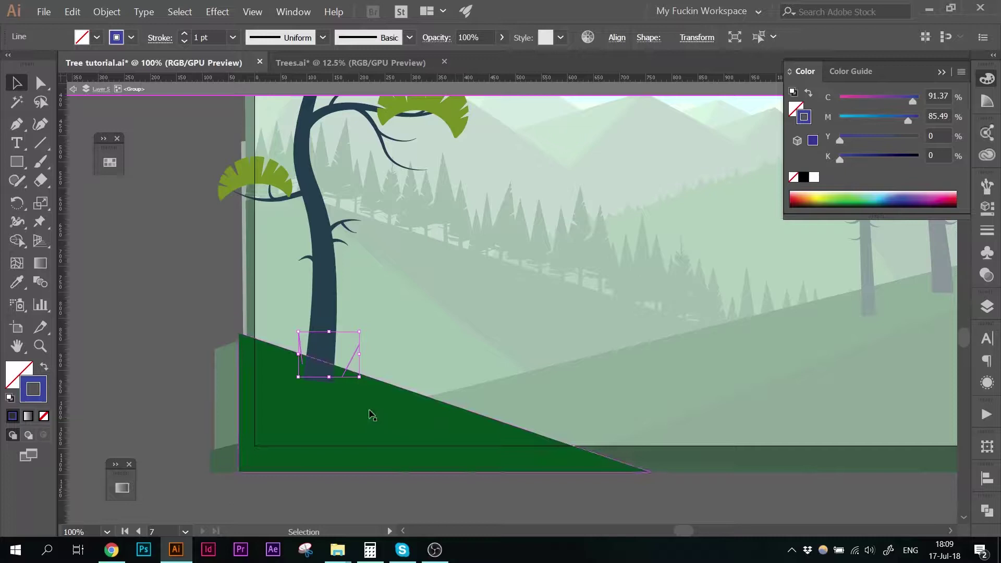
key(i)
click(381, 413)
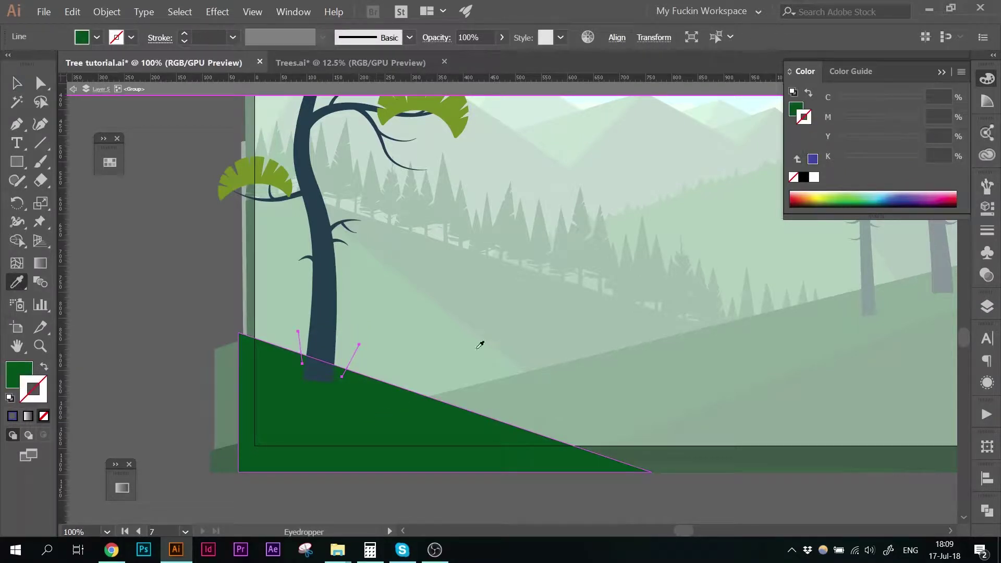
key(shift+x)
key(backslash)
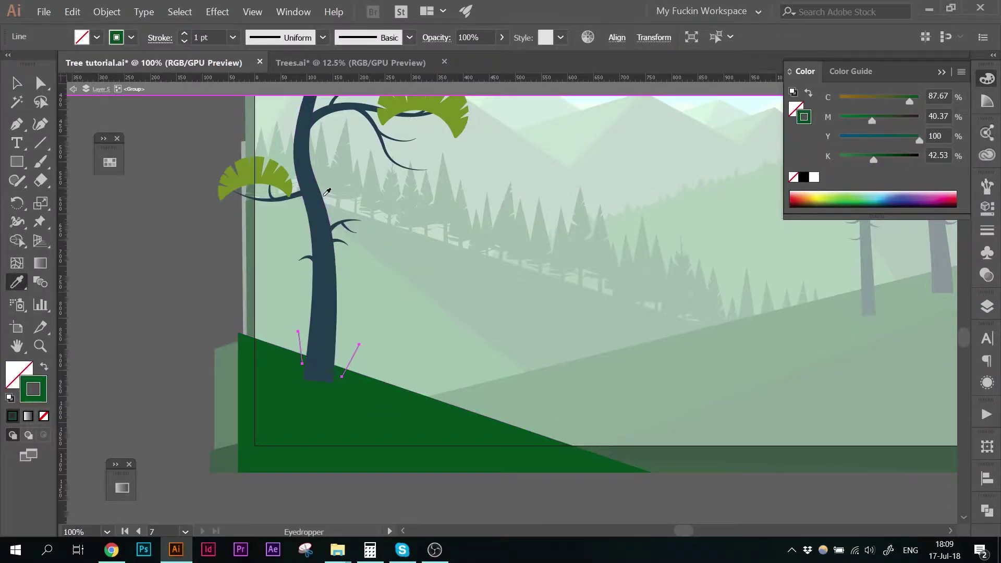
Draw five more short grass blades down the slope, then marquee-select the grassy hill
drag(334, 371, 346, 328)
drag(417, 395, 425, 363)
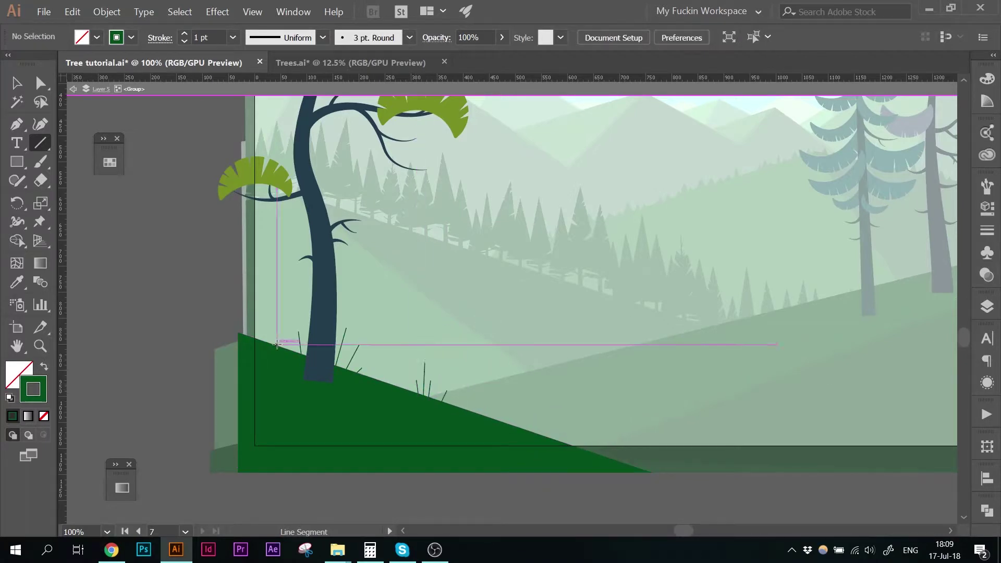
drag(271, 340, 267, 313)
mouse_move(493, 425)
mouse_down()
mouse_move(492, 409)
mouse_move(509, 402)
mouse_move(535, 420)
mouse_move(484, 410)
mouse_up()
drag(541, 432, 547, 416)
key(v)
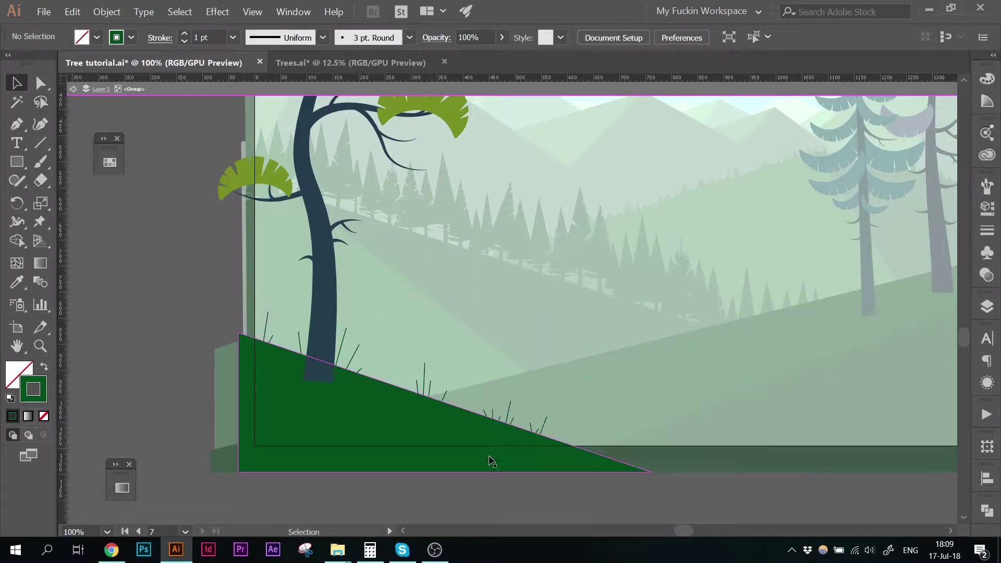
drag(197, 313, 652, 504)
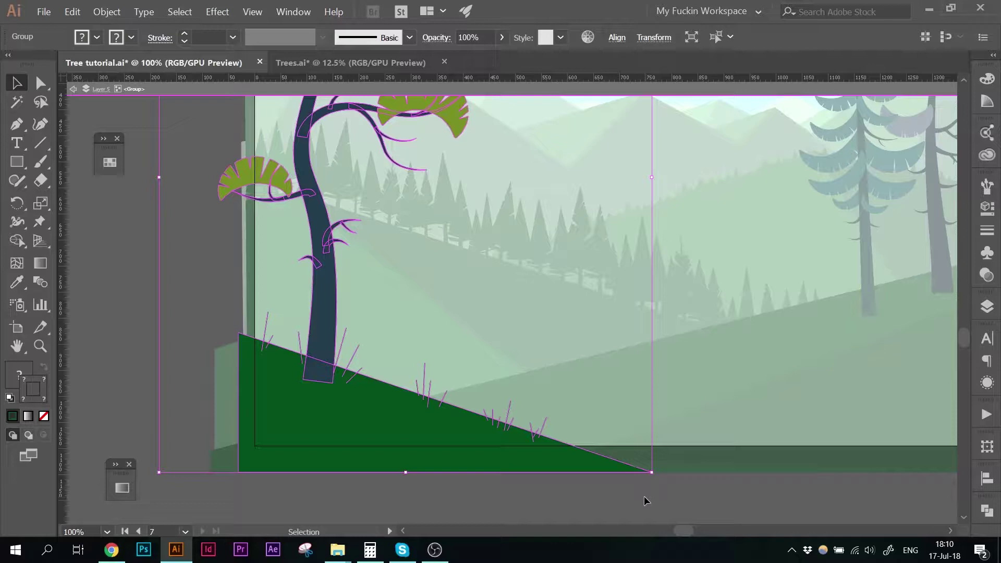
Drop the hill and tree from the selection and give the grass a tapered width profile
shift+click(420, 438)
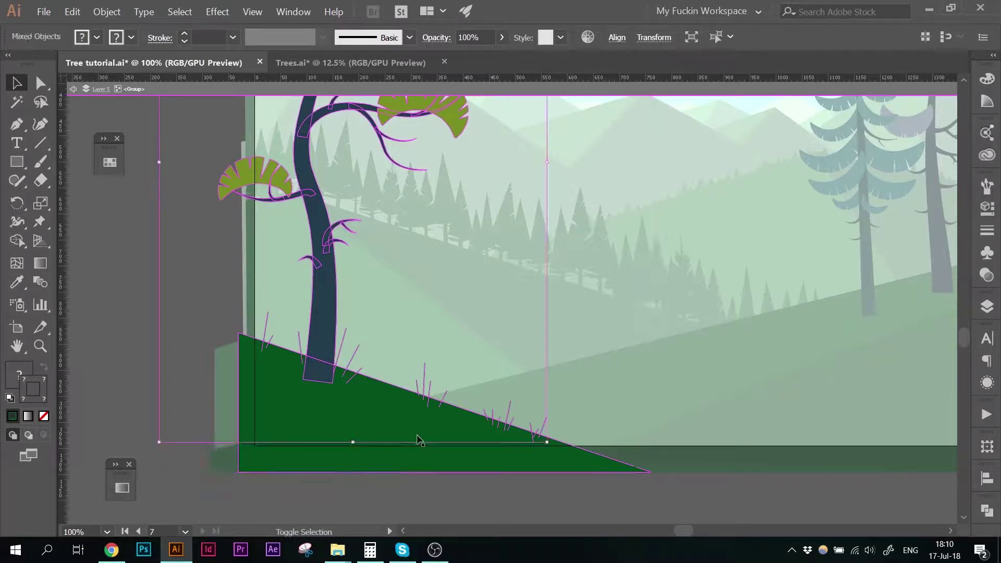
shift+click(321, 281)
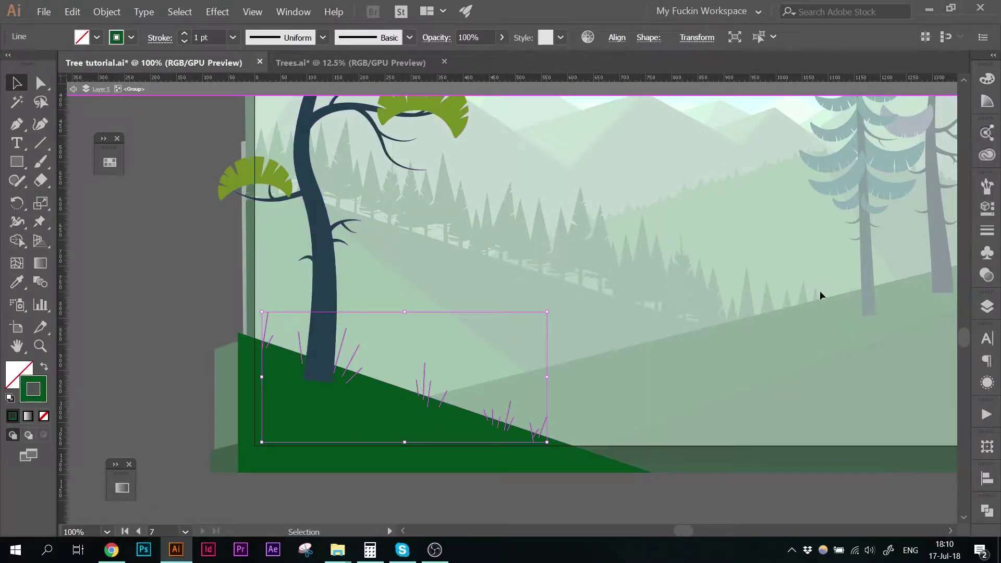
click(323, 37)
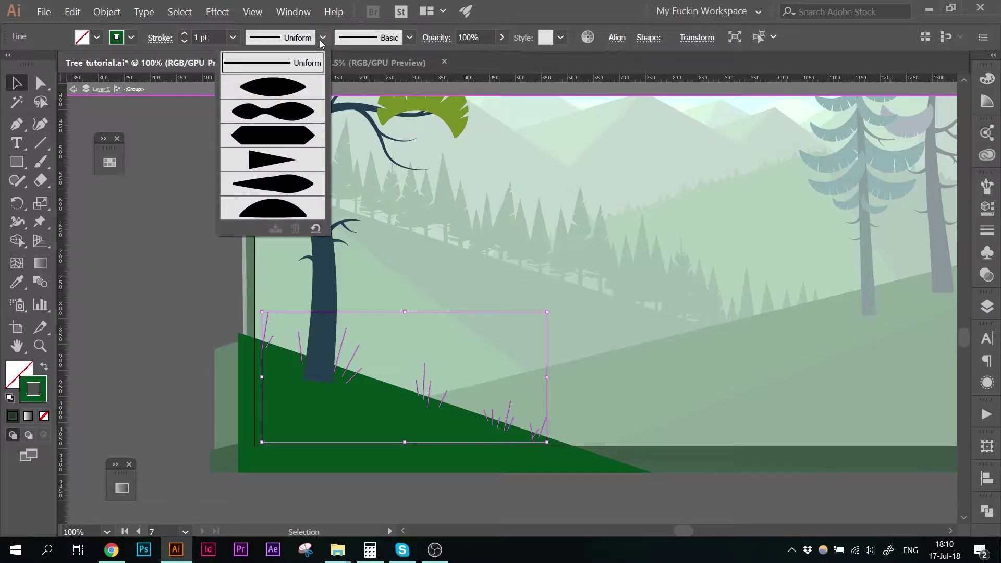
click(299, 186)
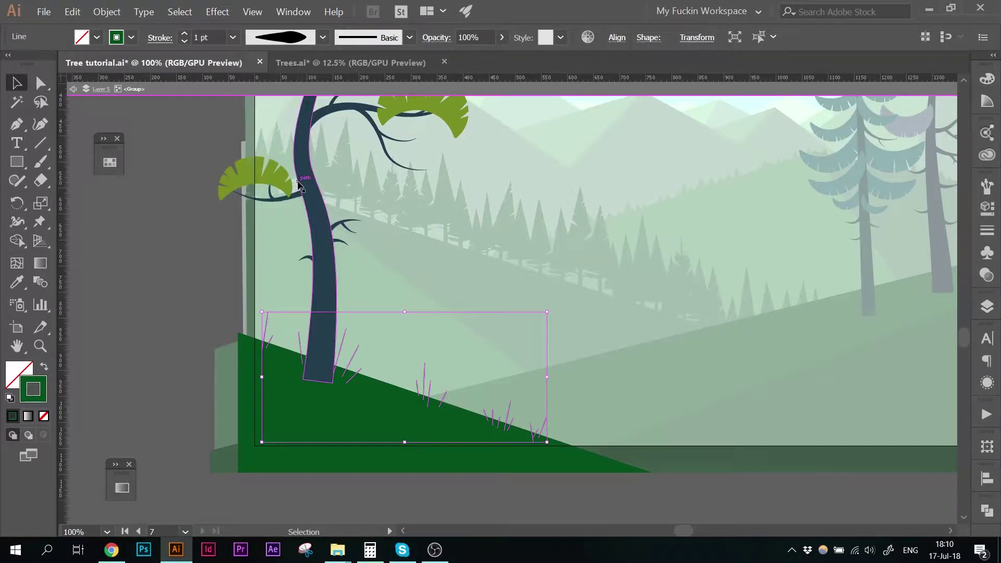
Set the grass blades' stroke weight to 7 pt after trying 8 pt
click(233, 38)
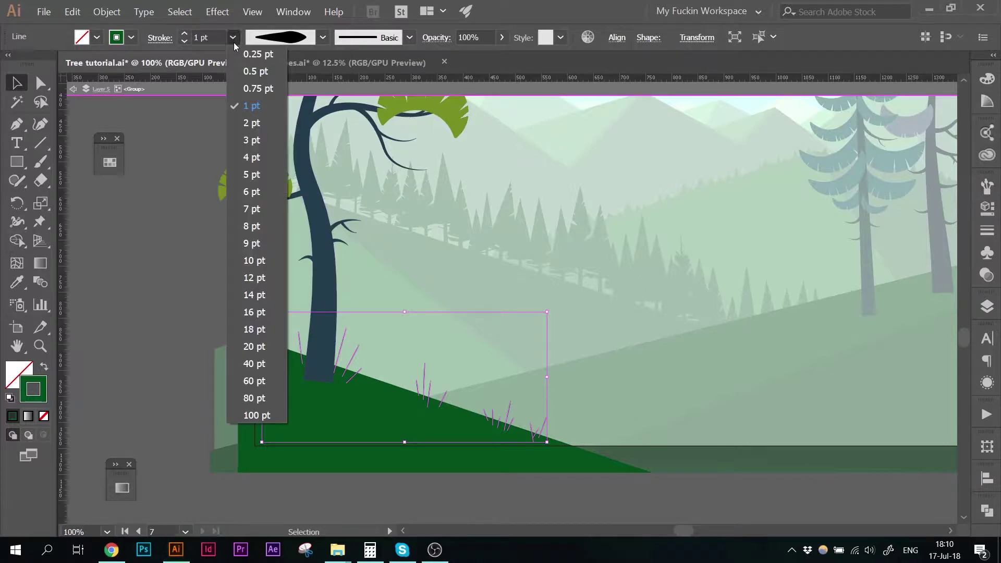
click(272, 224)
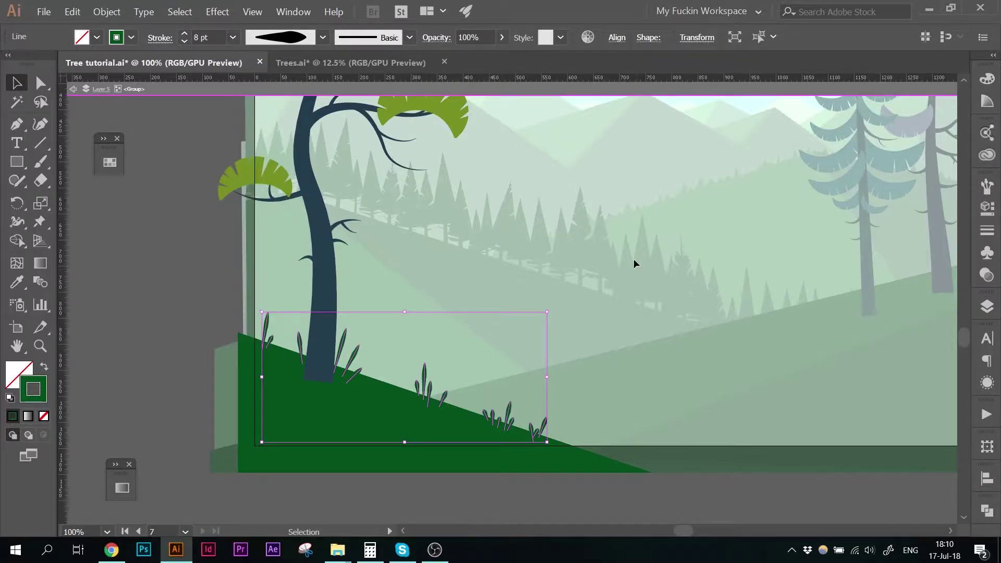
key(ctrl+shift+a)
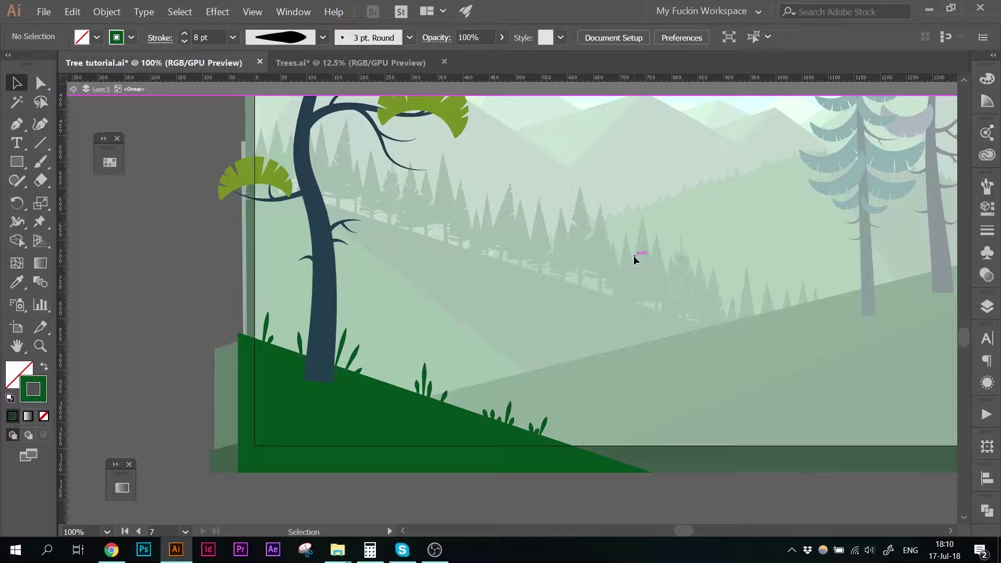
key(ctrl+z)
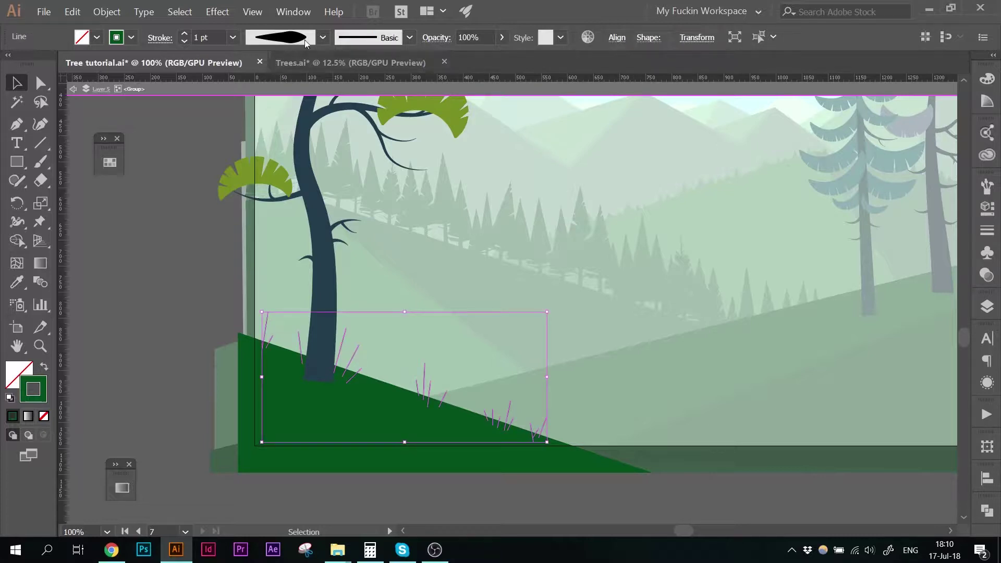
click(233, 37)
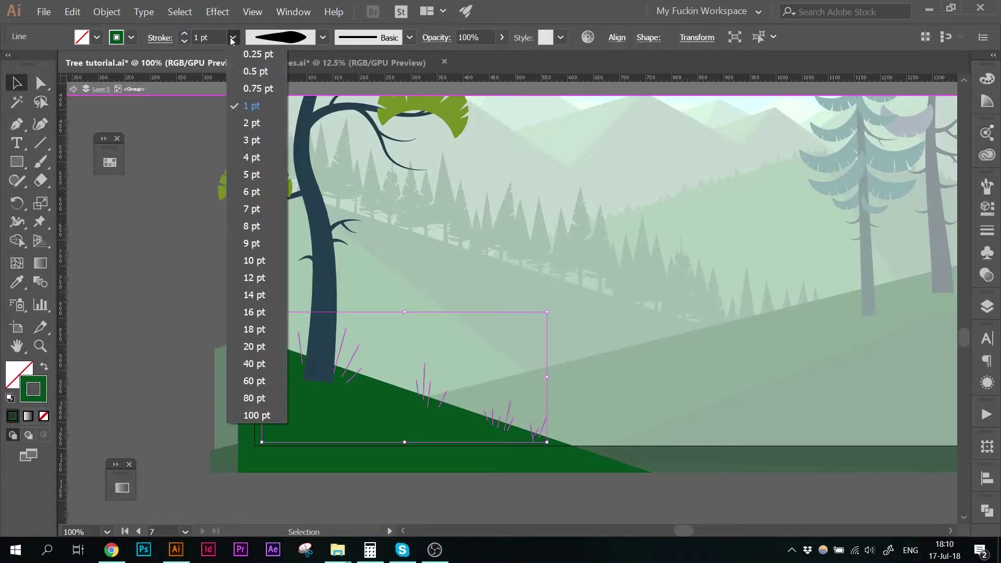
click(253, 209)
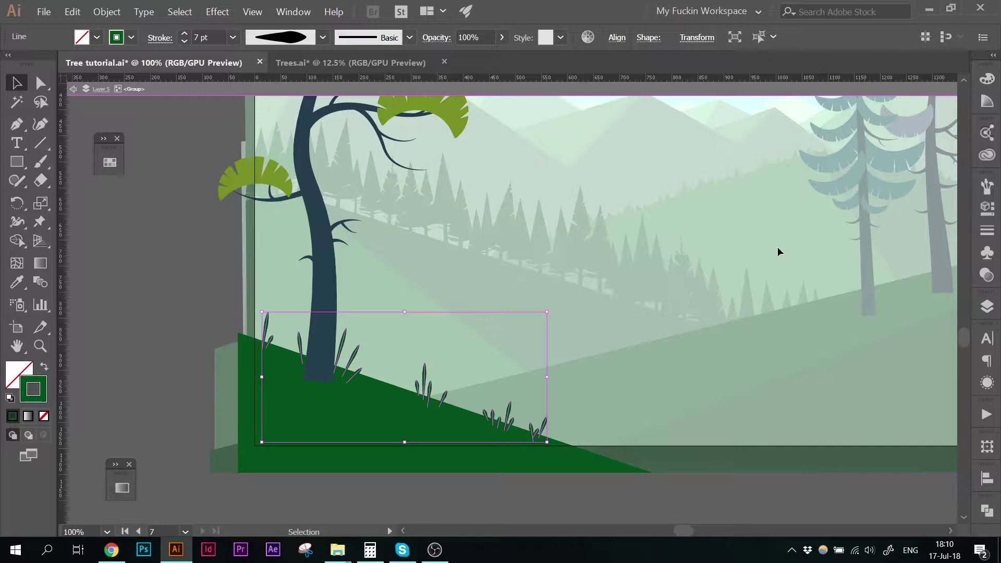
click(778, 252)
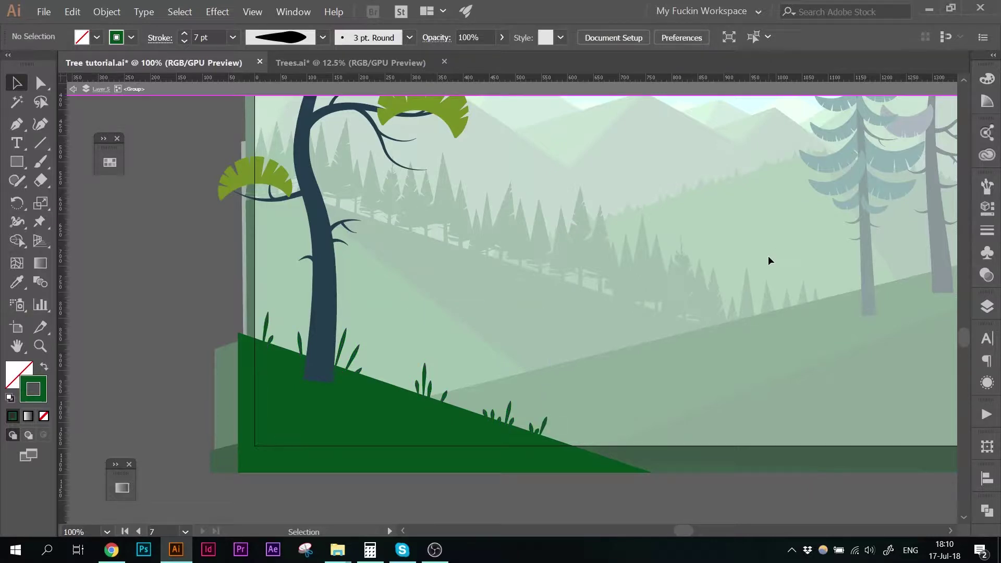
Select the grass blades, open the Stroke panel, then deselect
click(442, 385)
click(987, 230)
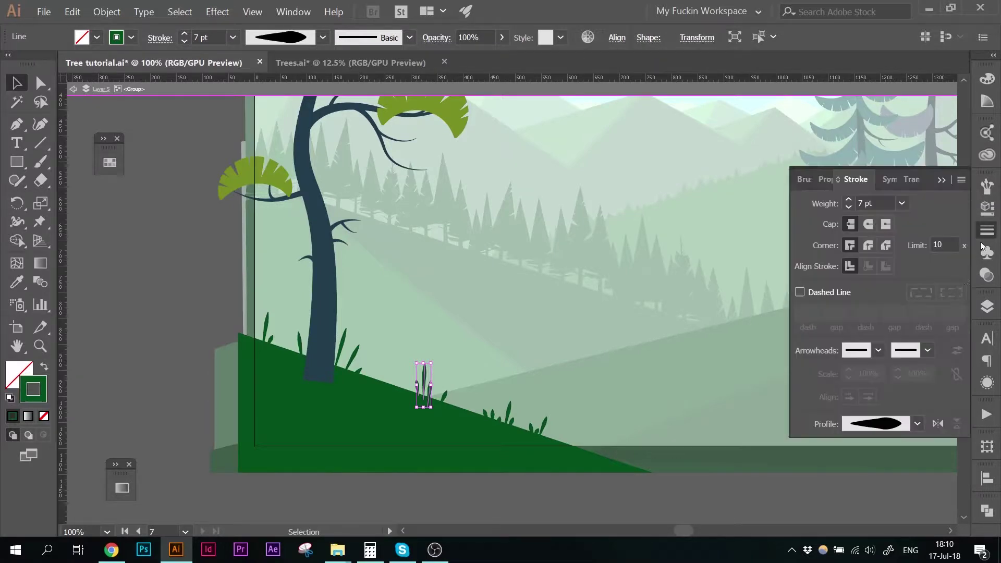
click(543, 282)
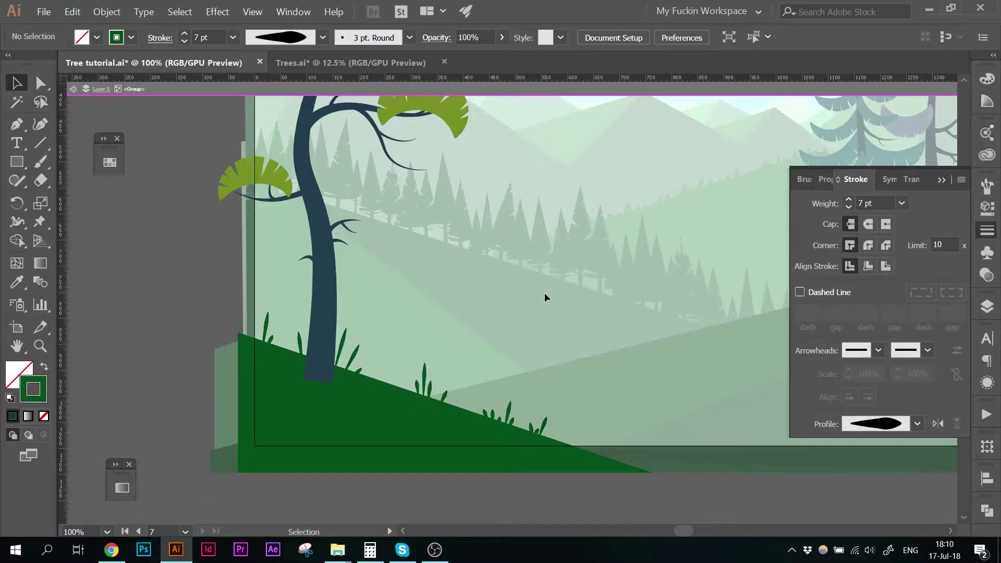
scroll(545, 297, up, 1)
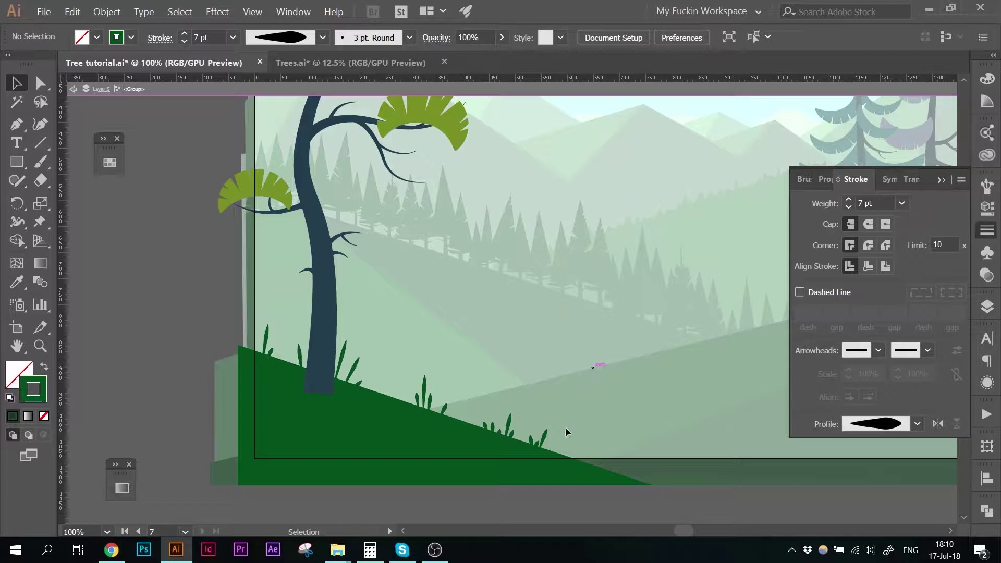
Nudge a low grass blade along the slope and select the row of blades up to the tree
drag(545, 437, 538, 440)
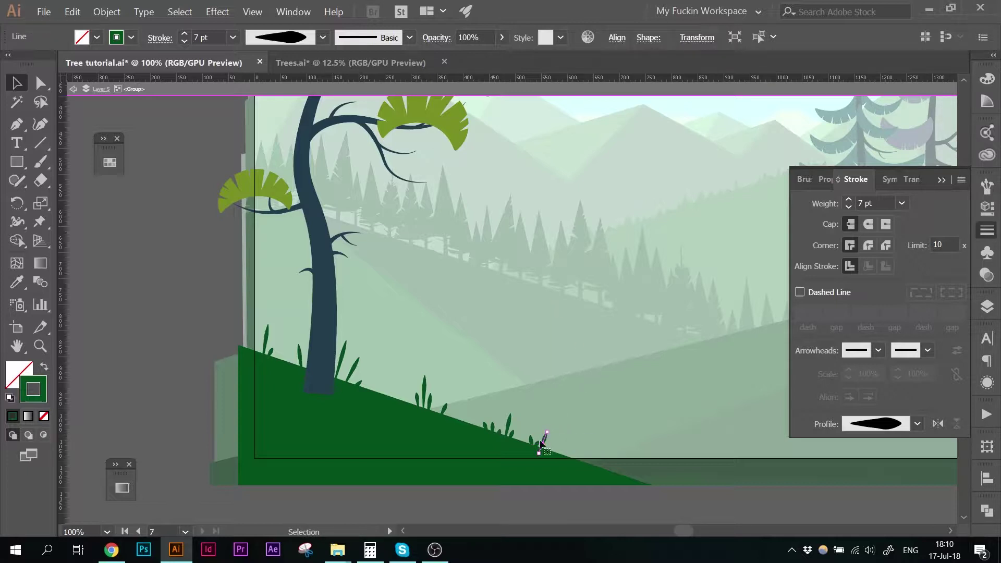
click(603, 412)
click(538, 442)
shift+click(496, 433)
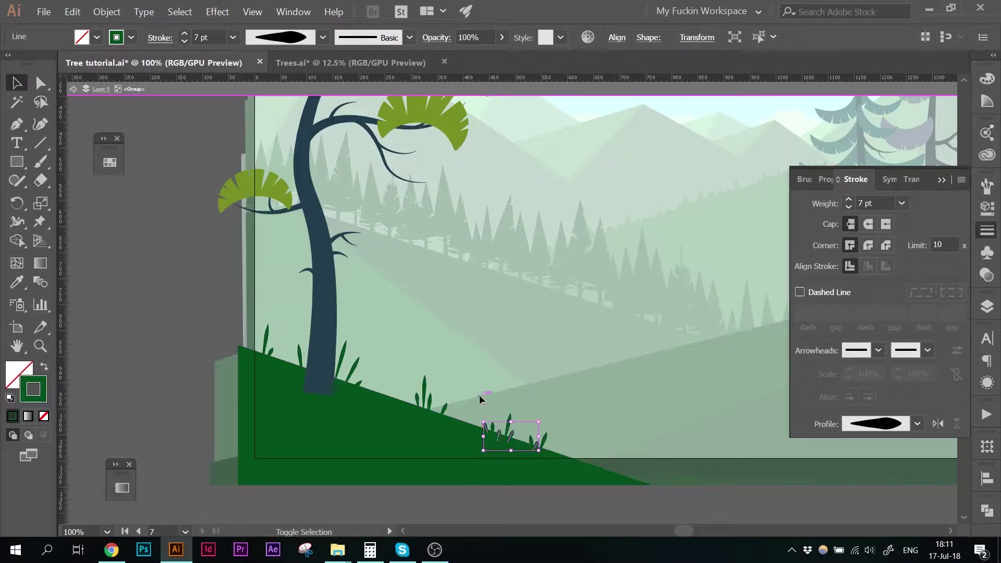
shift+click(444, 410)
shift+click(418, 400)
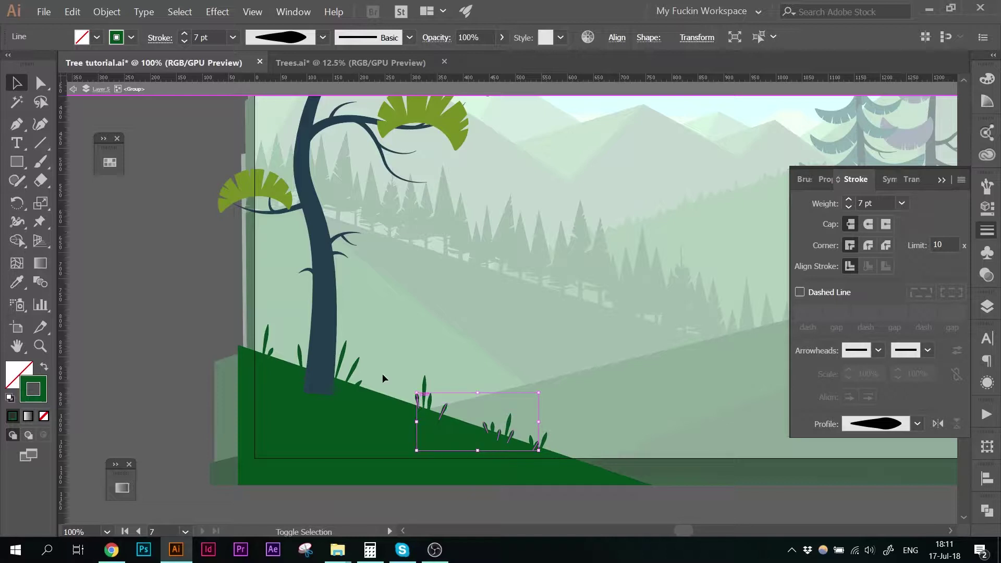
shift+click(355, 387)
shift+click(270, 355)
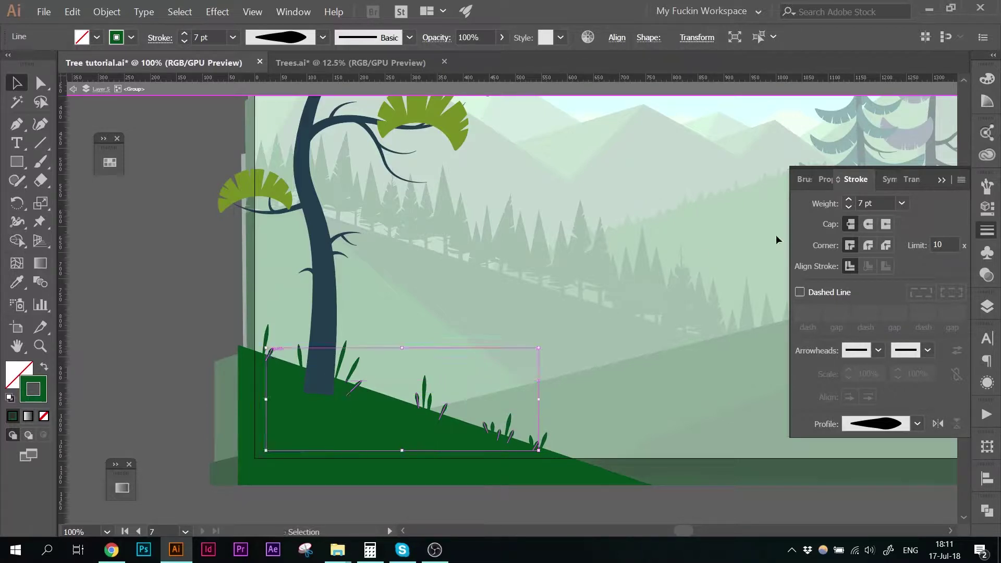
click(849, 199)
Draw a new grass blade near the tree base and leave the grass group
key(ctrl+shift+a)
key(backslash)
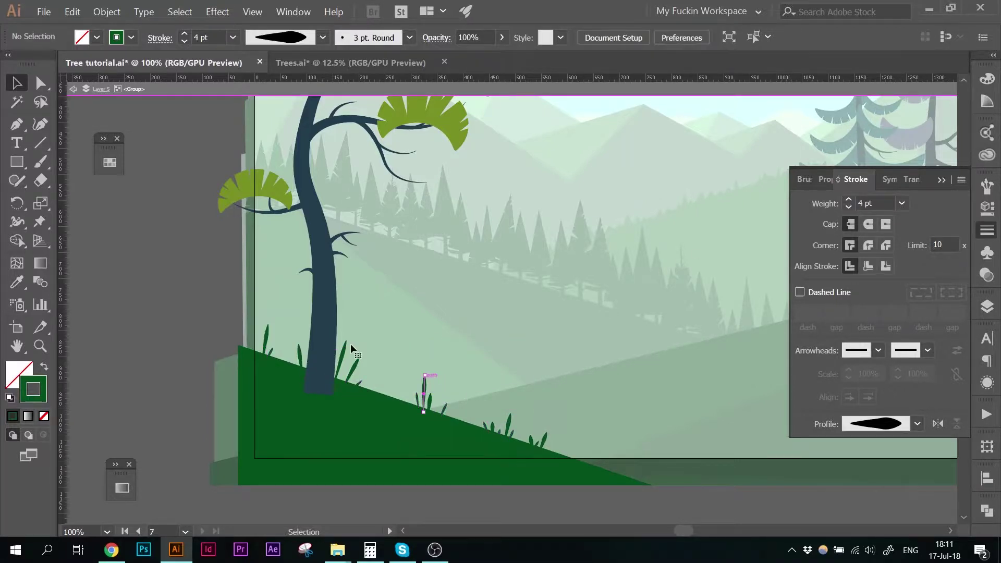
drag(337, 384, 355, 347)
key(v)
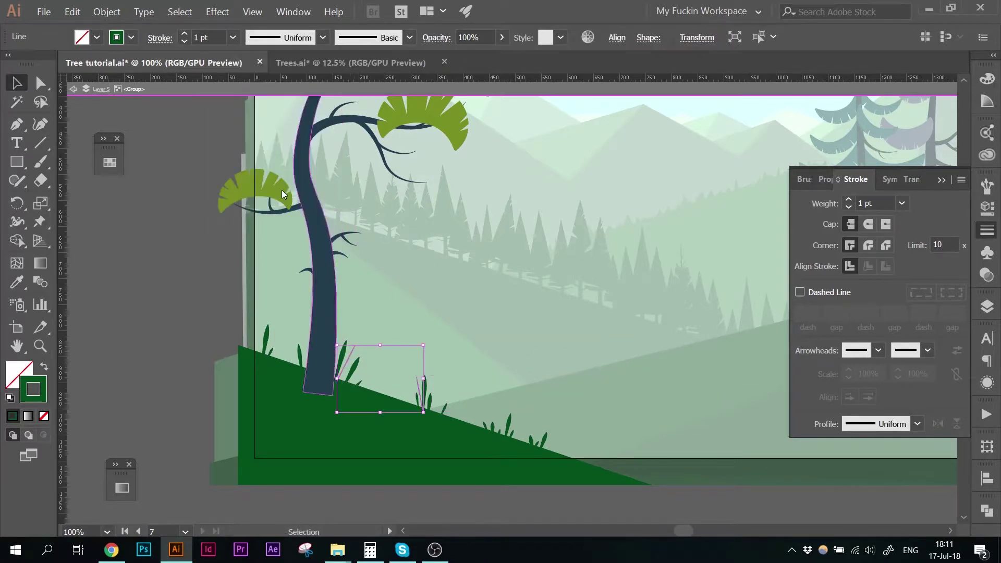
scroll(467, 398, down, 1)
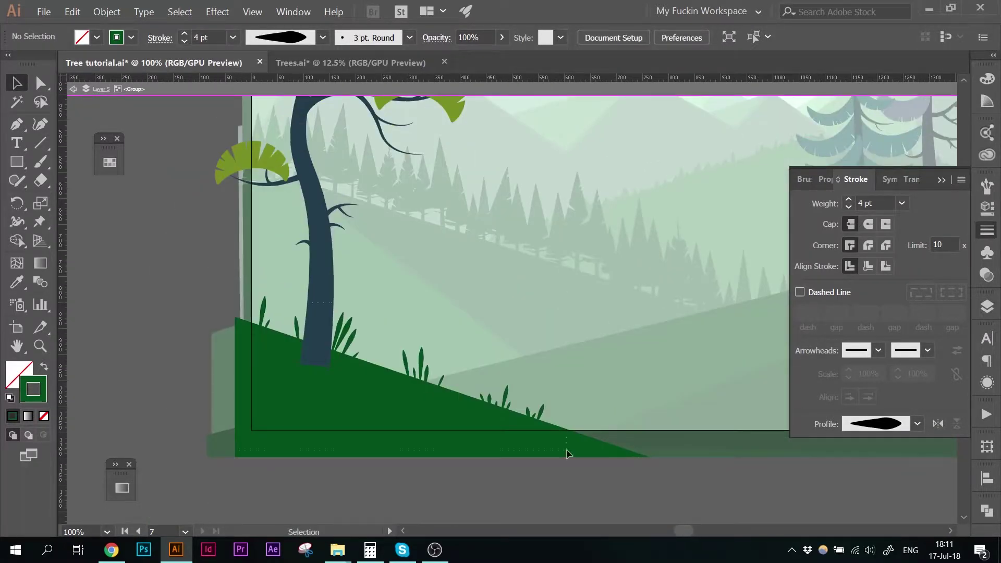
click(443, 418)
key(ctrl+shift+a)
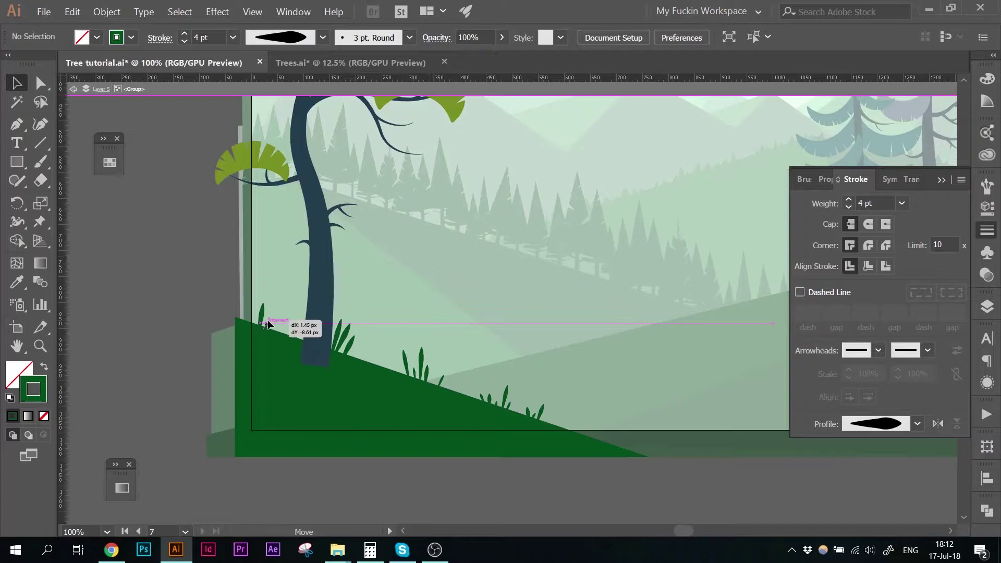
key(Escape)
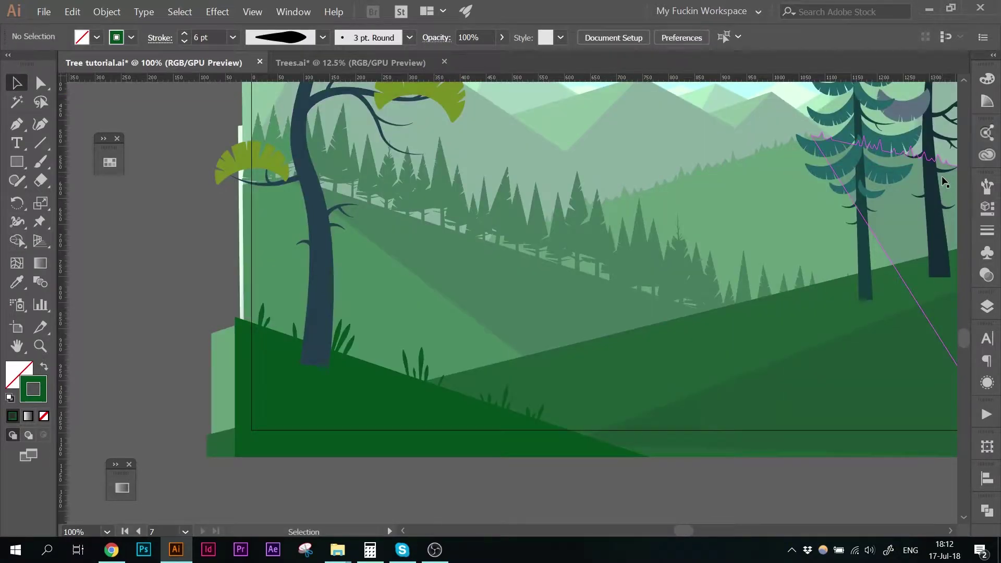
Thicken a small grass blade, shift it slightly left, then exit the group and reframe the view
double_click(439, 382)
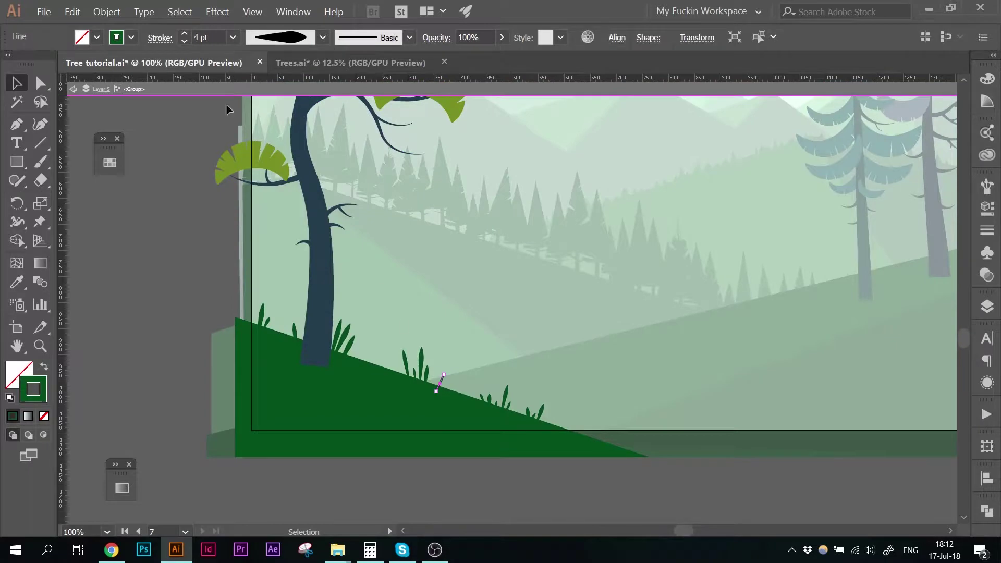
click(184, 33)
click(222, 291)
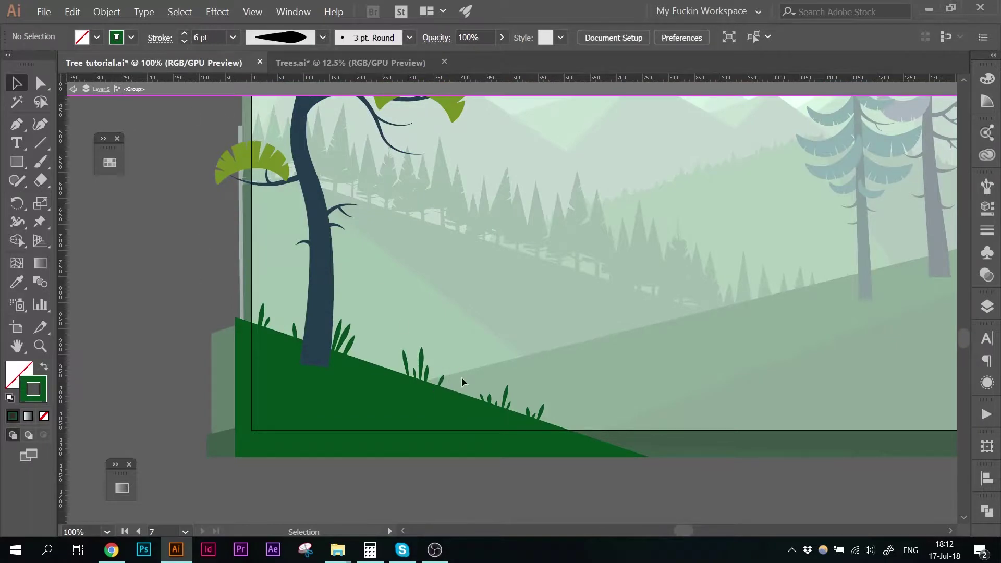
drag(443, 380, 438, 378)
click(145, 291)
key(ctrl+minus)
key(ctrl+minus)
key(ctrl+minus)
double_click(268, 255)
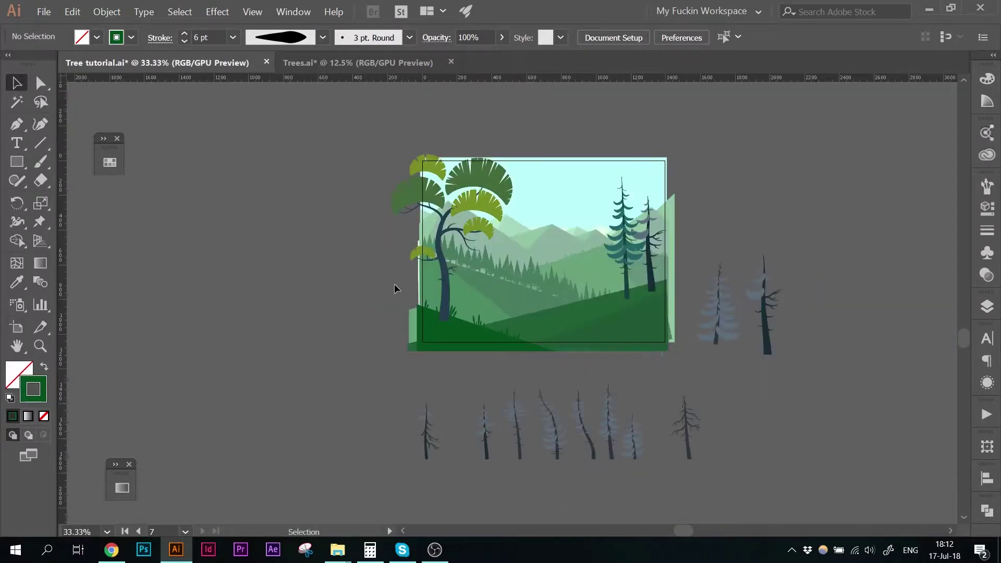
key(ctrl+plus)
key(ctrl+plus)
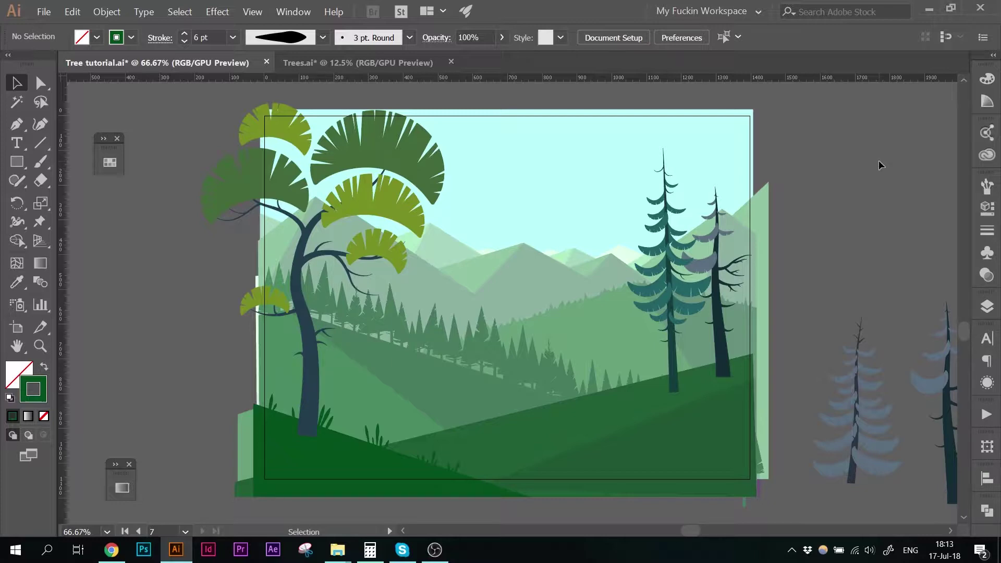
Save the tree tutorial file and open the Adobe Color Themes panel to browse themes
click(44, 11)
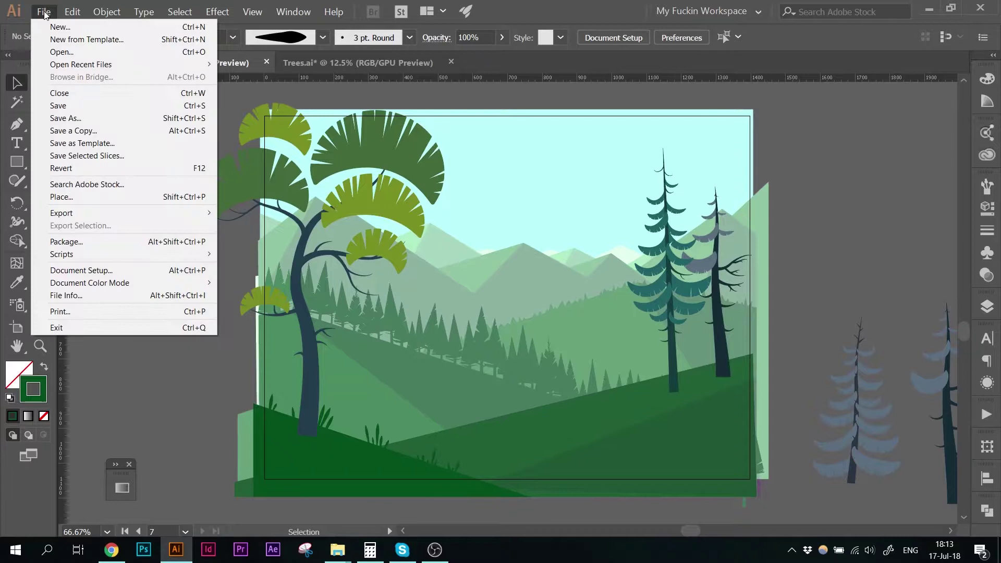
click(61, 105)
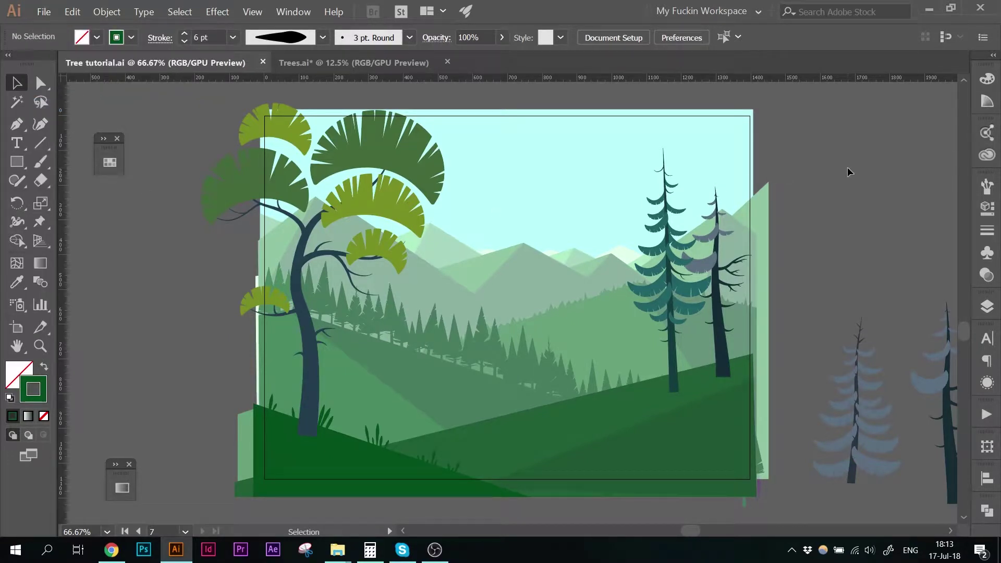
click(986, 134)
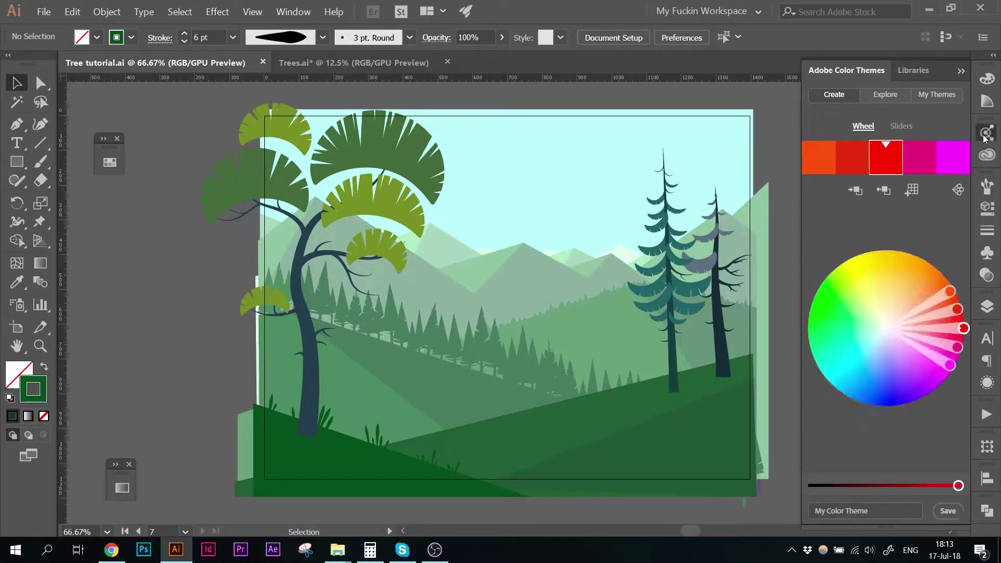
click(890, 106)
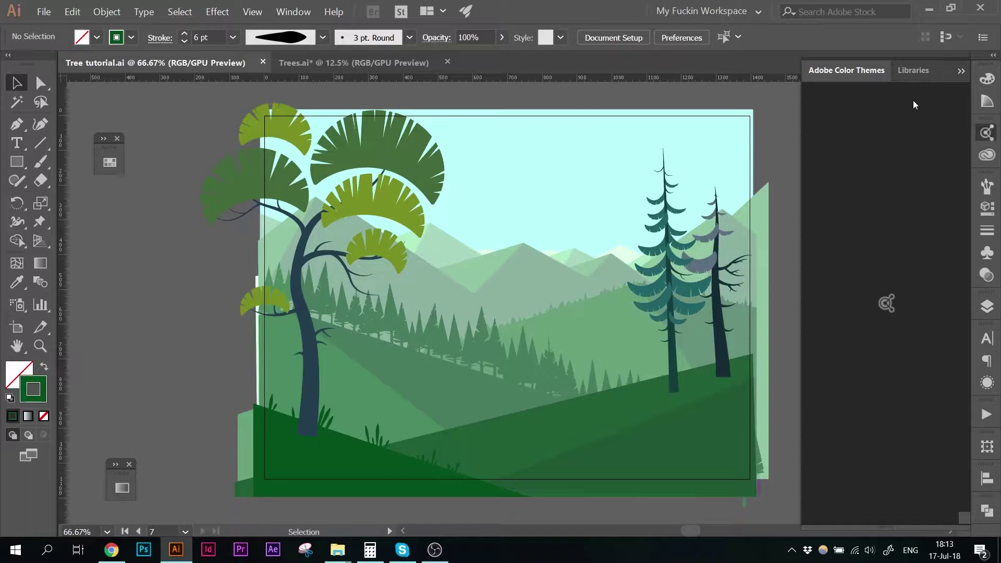
Collapse and reopen the Color Themes panel, switching between its Themes and Libraries views
click(986, 133)
click(986, 132)
click(913, 69)
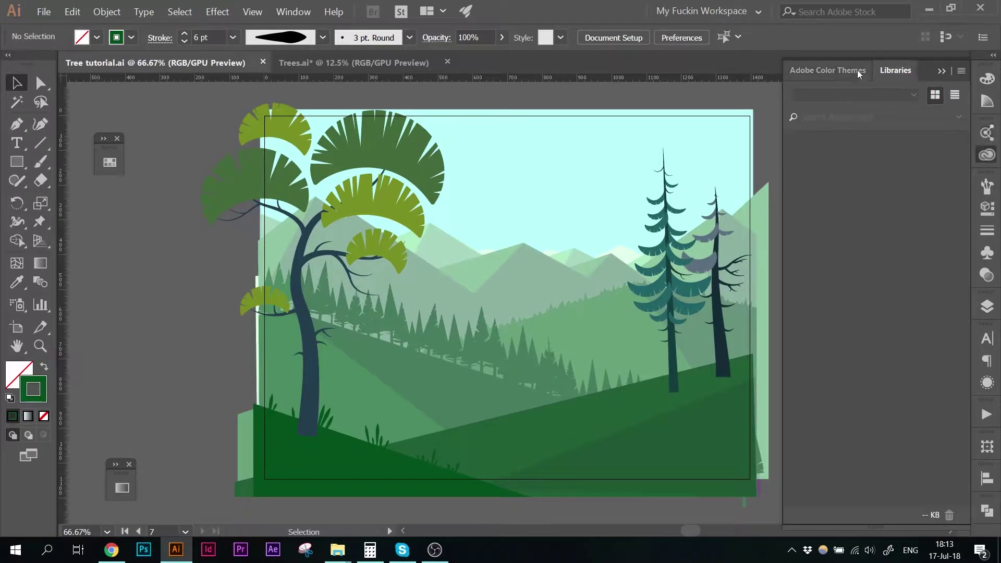
click(849, 71)
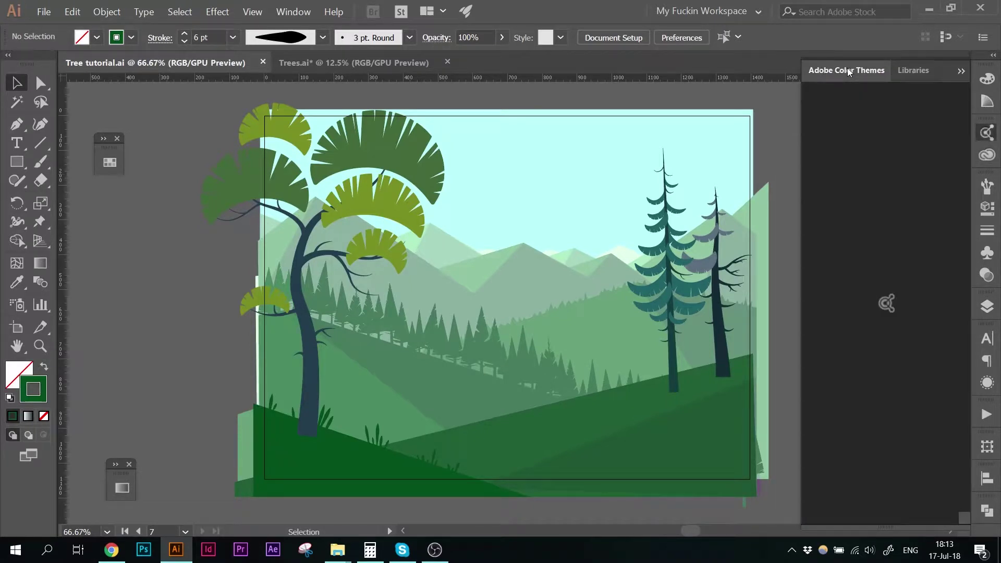
right_click(878, 224)
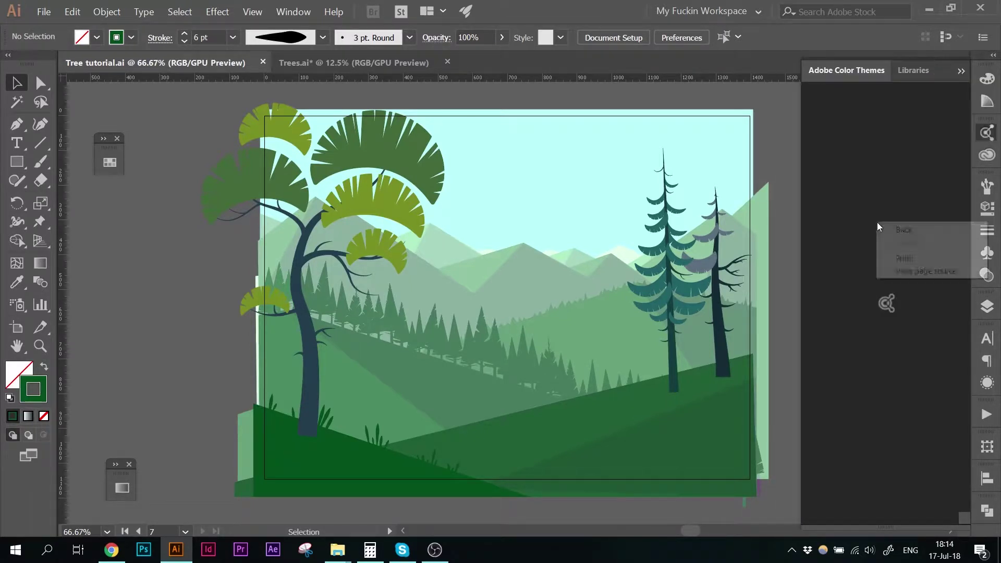
click(965, 68)
click(987, 132)
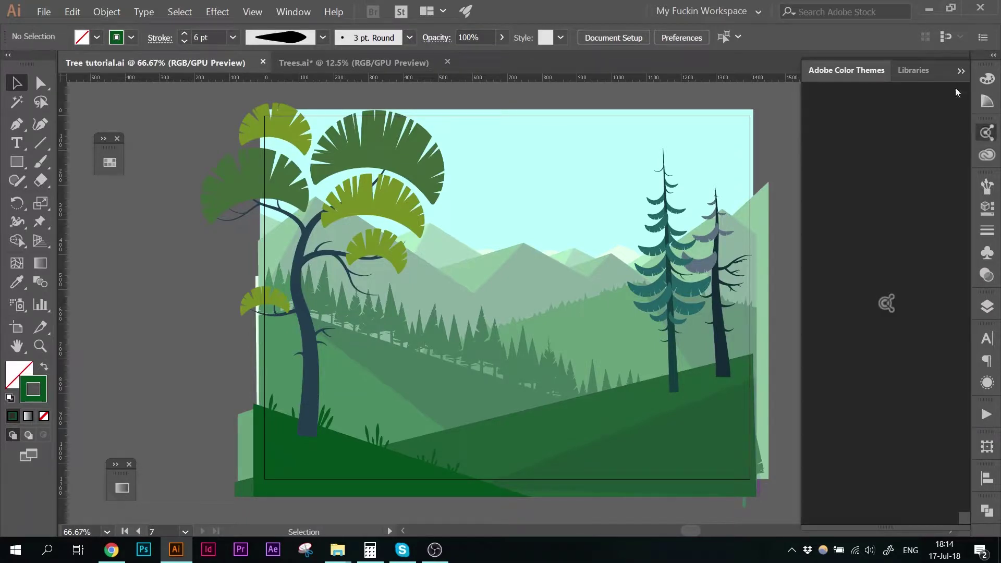
mouse_move(112, 550)
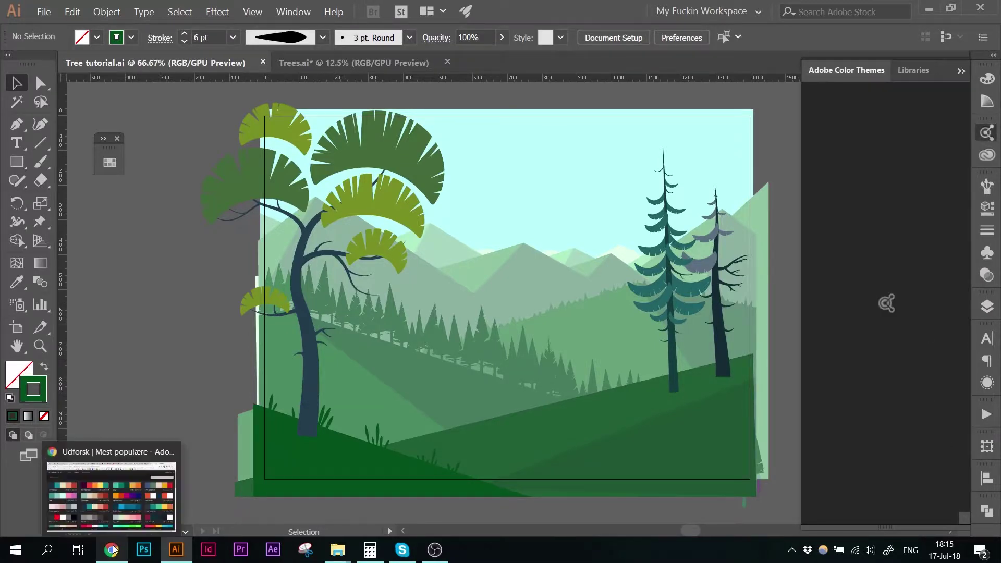
Switch to the Adobe Color website in the browser and sign in
click(114, 550)
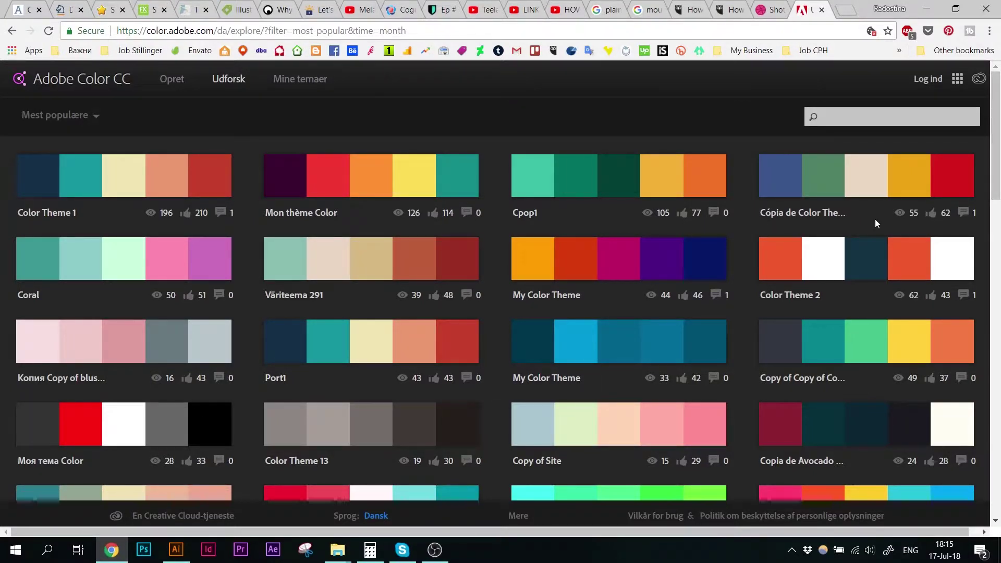
click(939, 85)
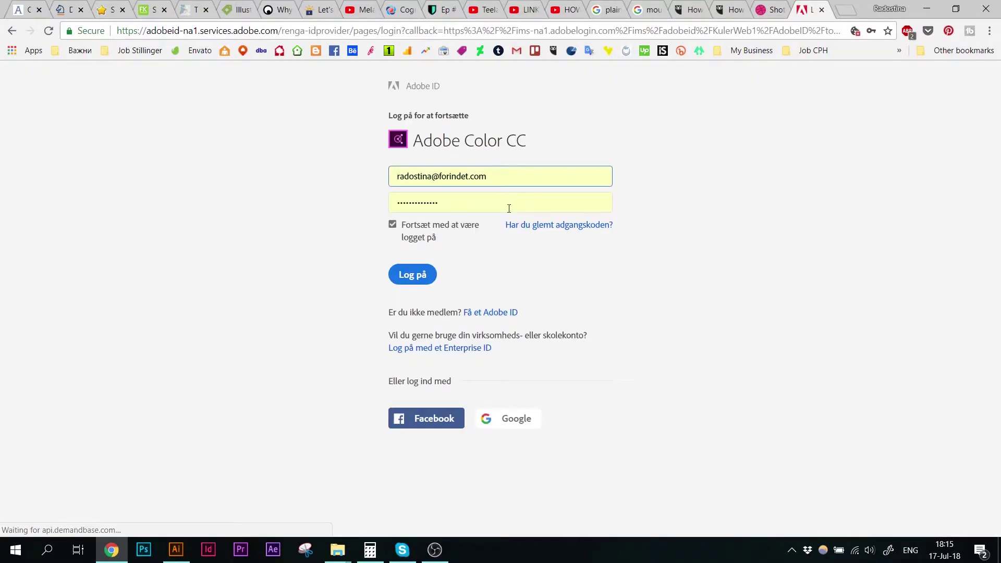
click(412, 277)
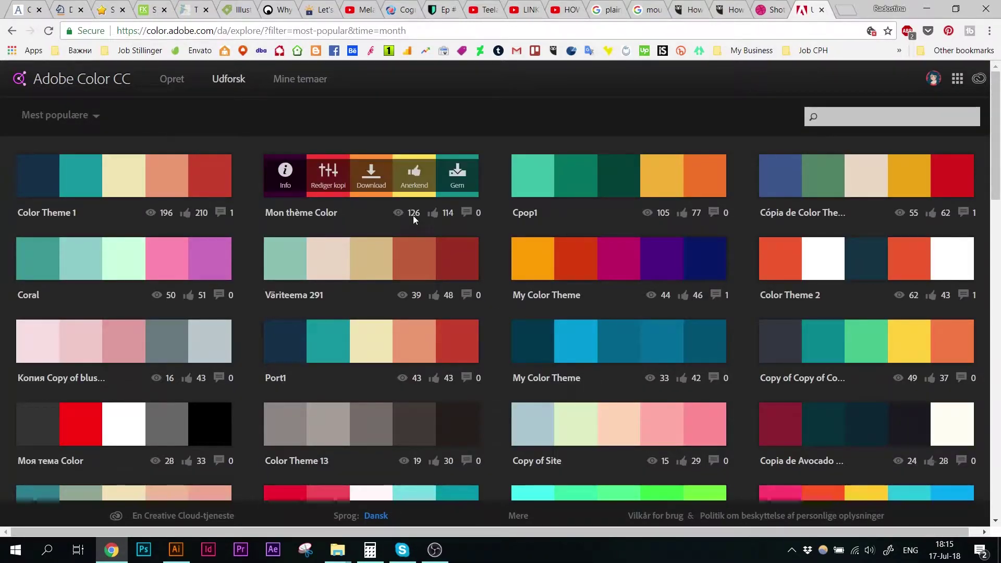
Scroll down to the Ski Australia theme and save it to My Library
scroll(673, 171, down, 10)
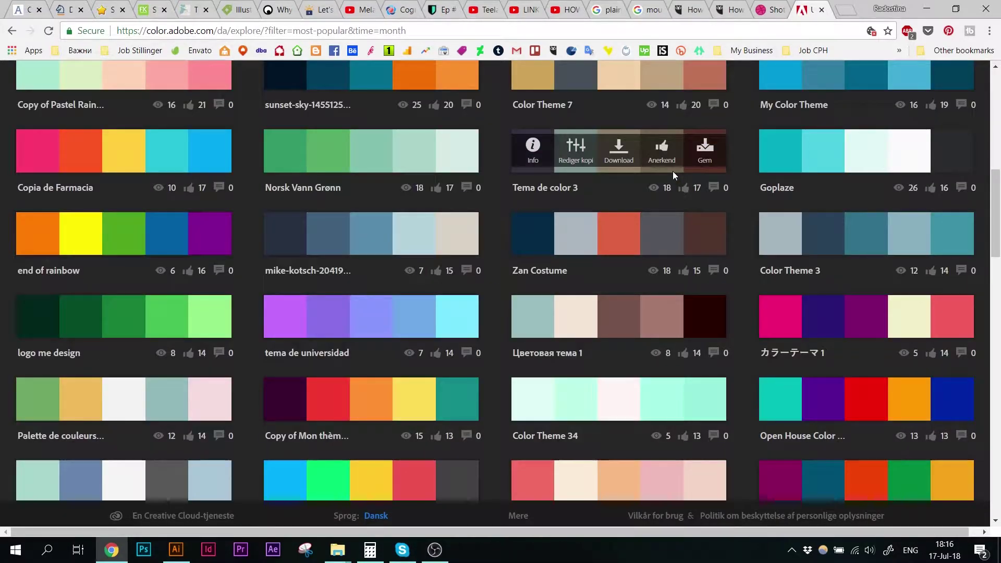
scroll(673, 171, down, 2)
scroll(673, 172, down, 2)
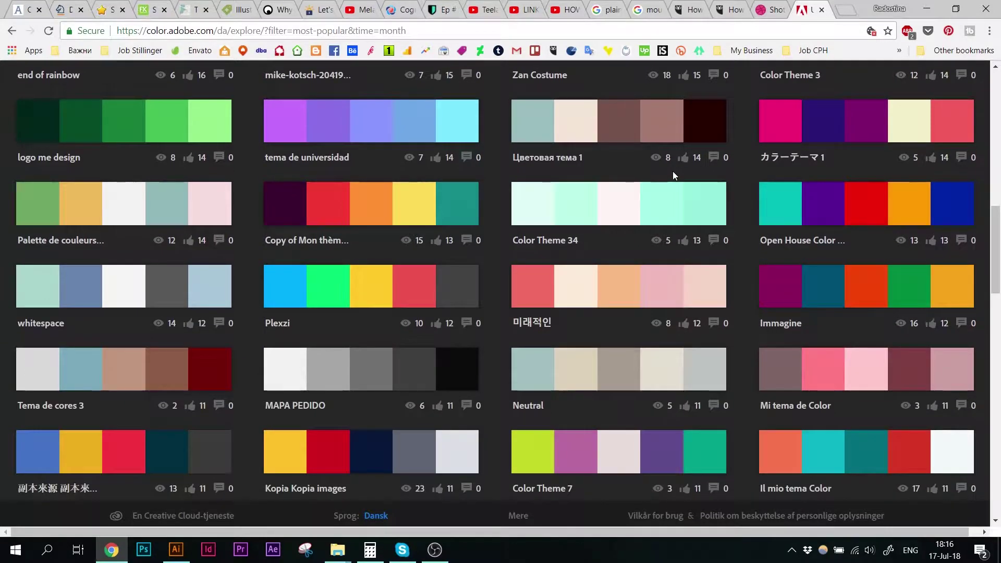
scroll(672, 171, down, 4)
scroll(673, 171, down, 3)
scroll(673, 171, down, 9)
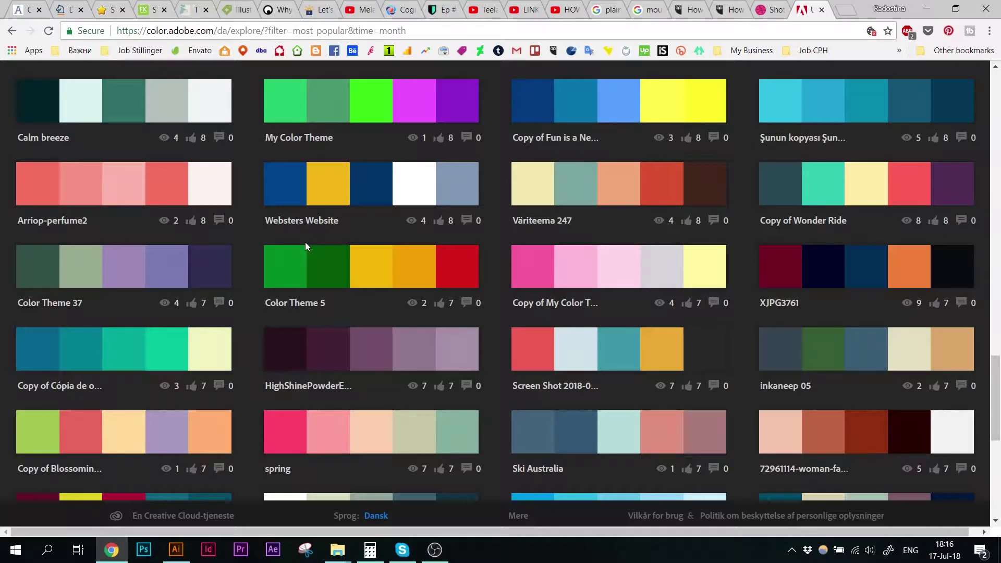
scroll(305, 242, down, 3)
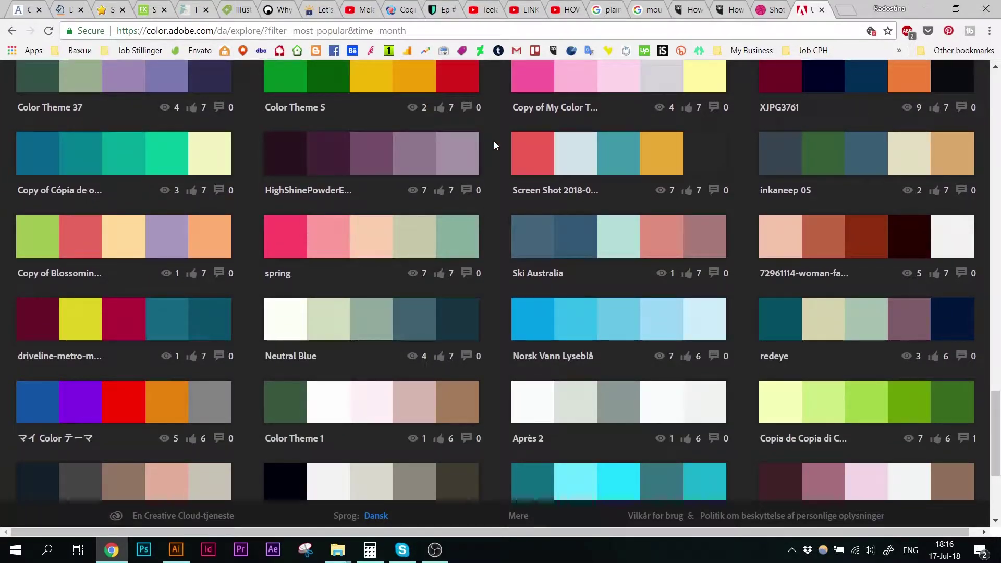
scroll(494, 141, down, 3)
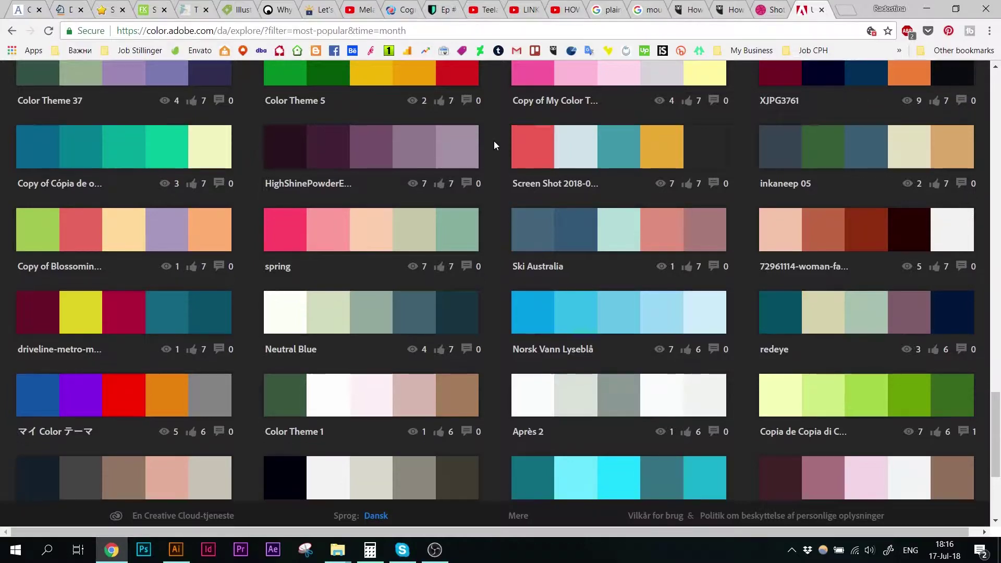
scroll(493, 141, up, 4)
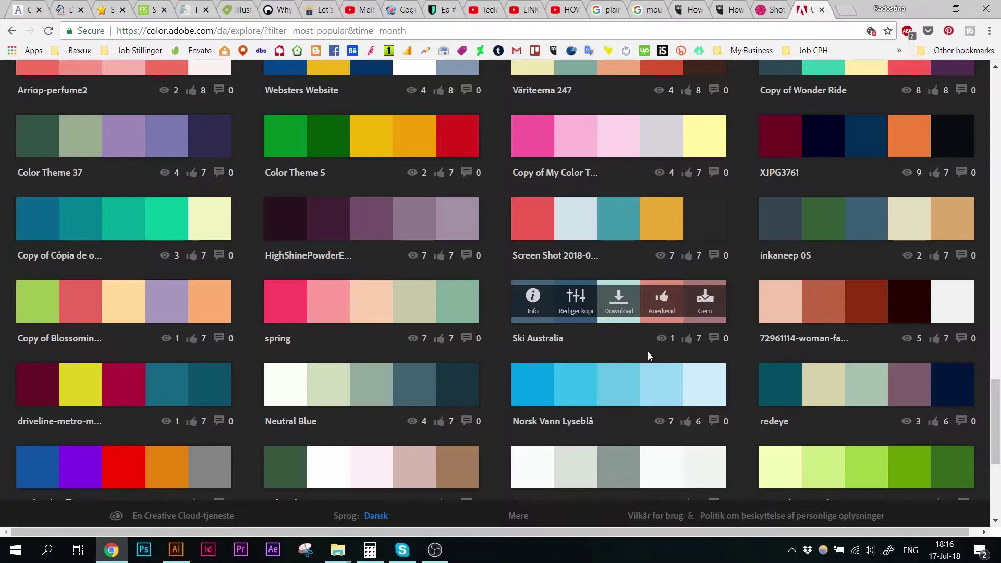
click(705, 302)
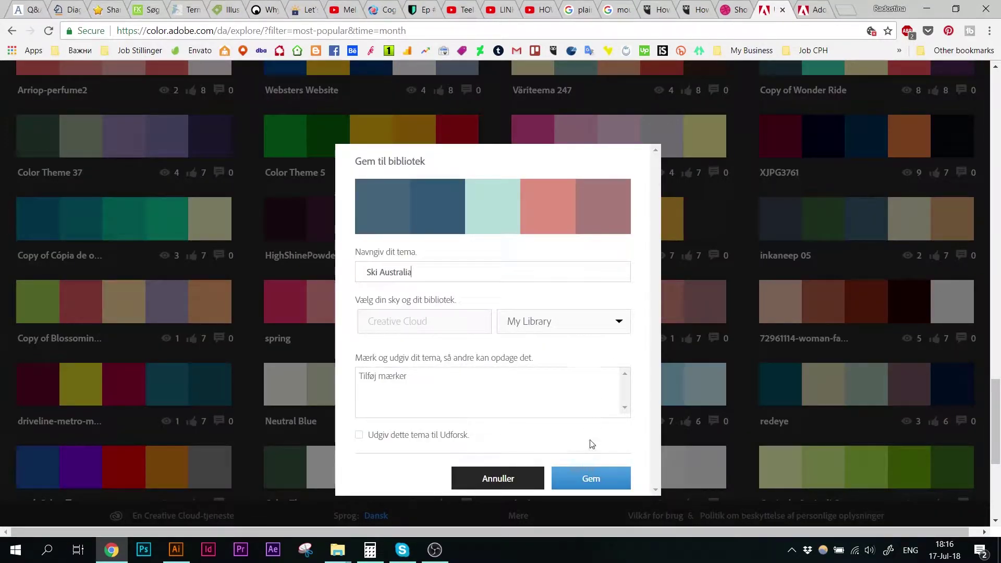
click(587, 477)
Add the Ski Australia theme from My Library to Illustrator's swatches, then return to the browser
key(alt+Tab)
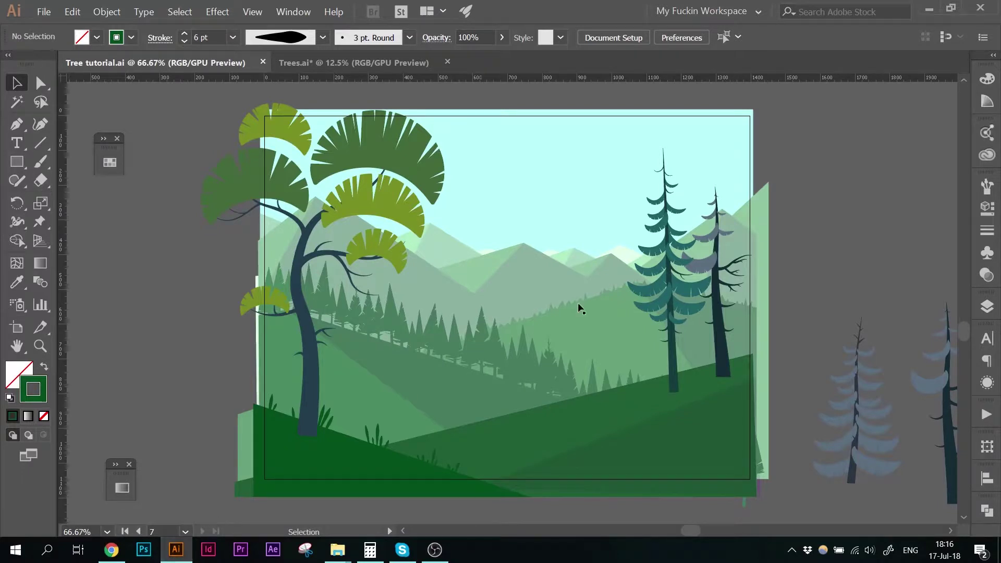
click(986, 133)
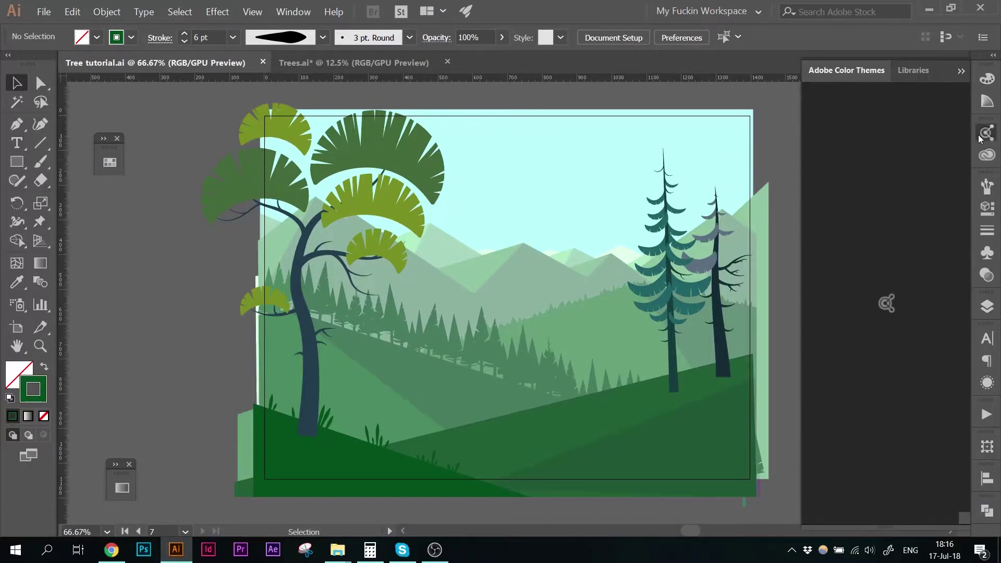
click(919, 72)
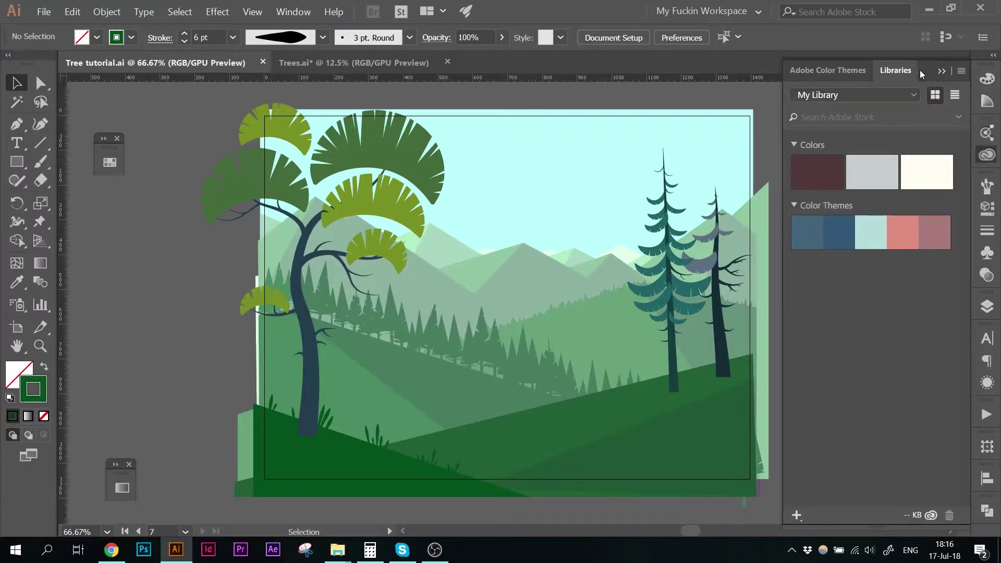
mouse_move(835, 230)
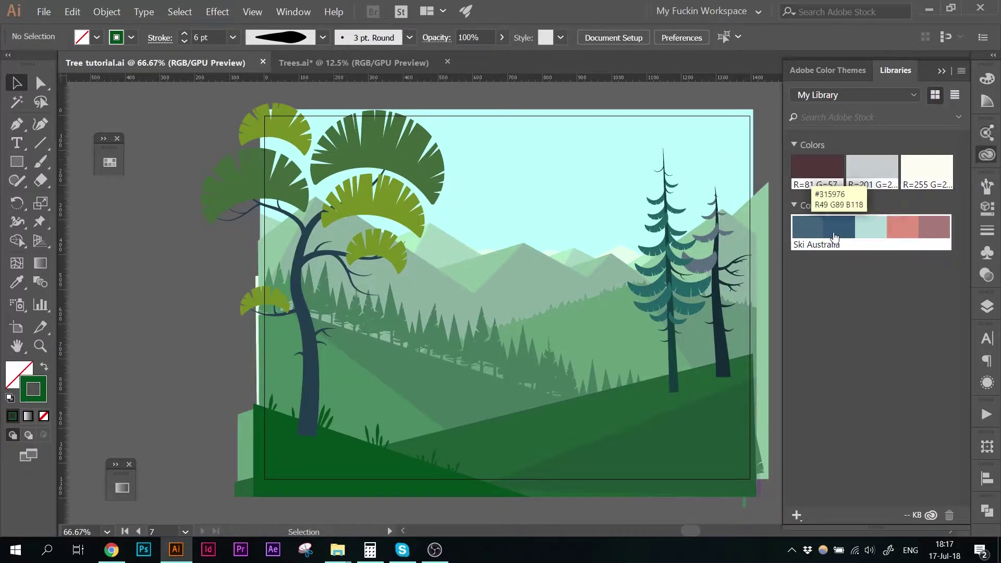
right_click(864, 237)
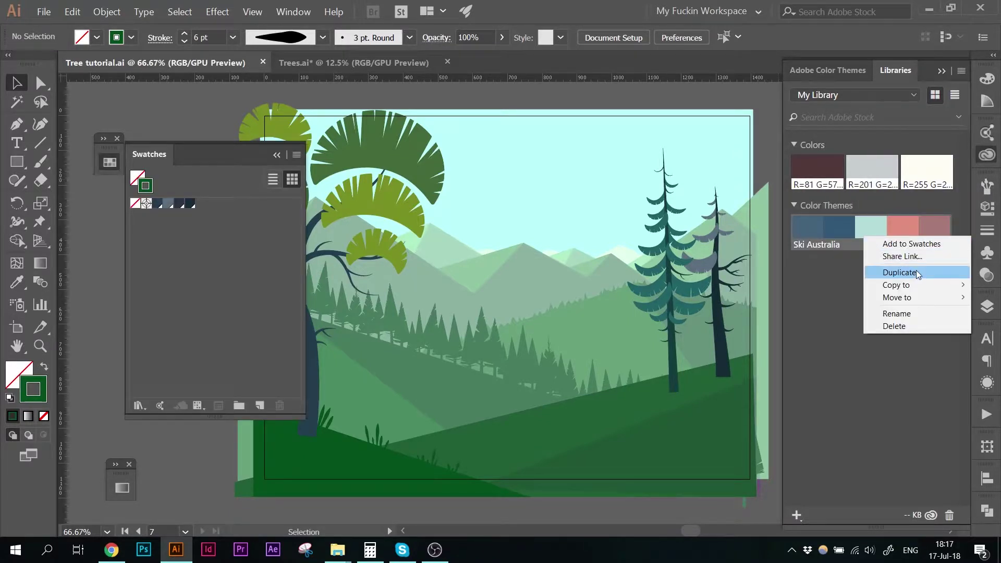
click(917, 244)
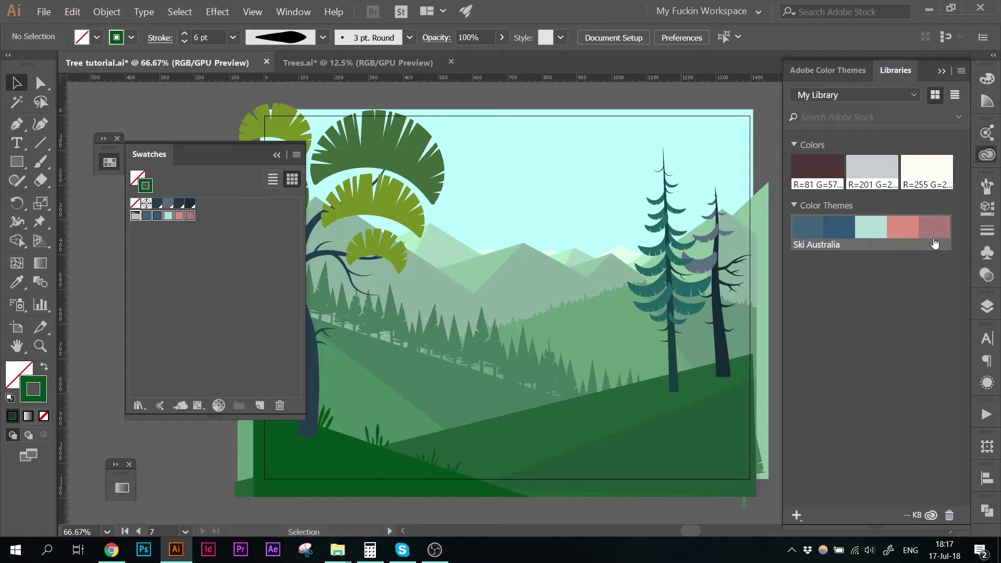
double_click(966, 62)
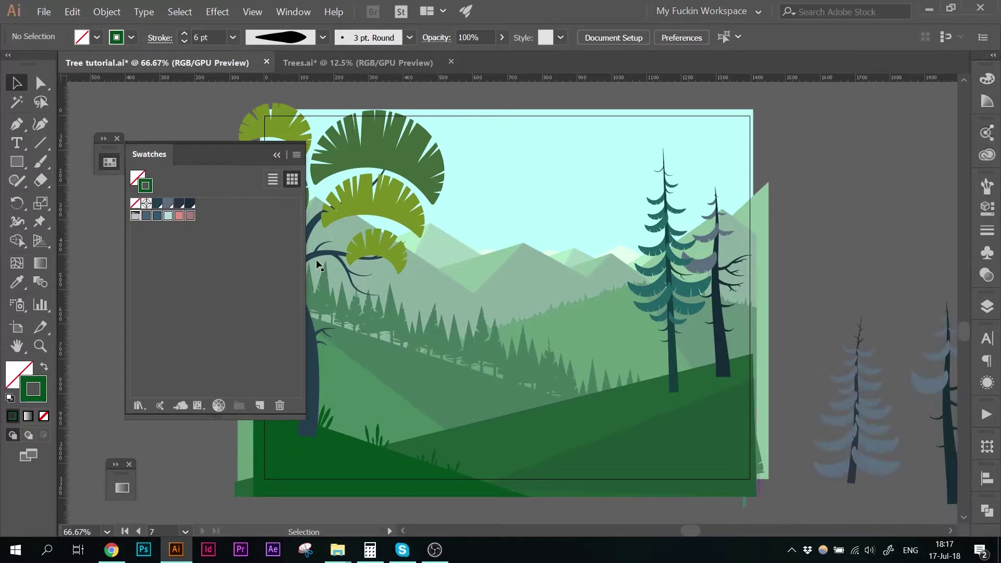
click(321, 264)
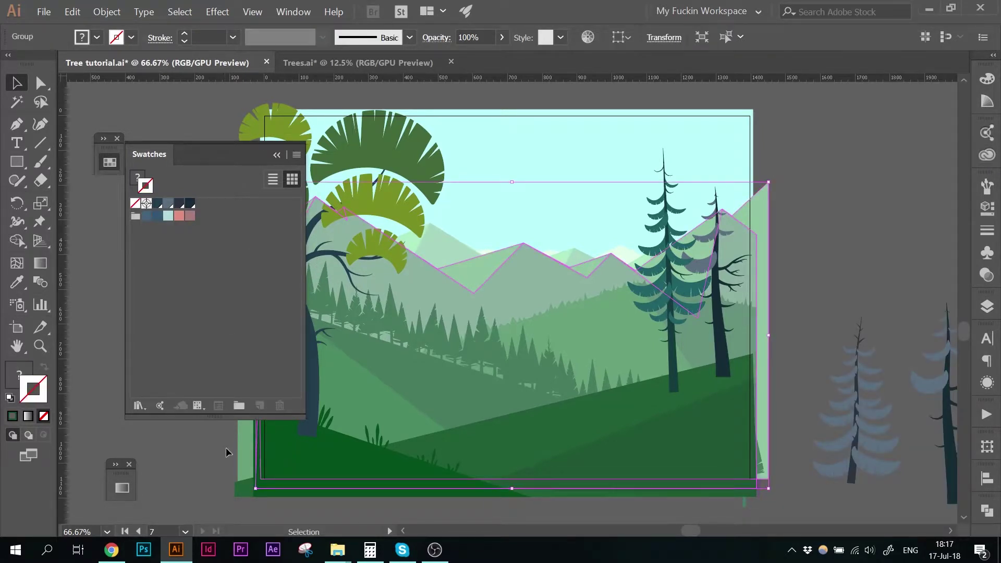
key(alt+Tab)
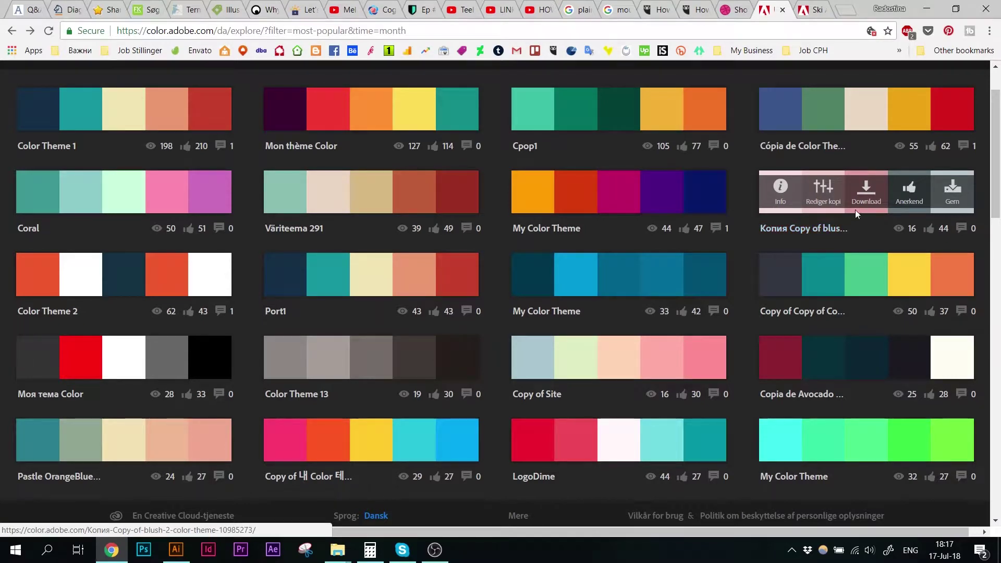
Save the pink blush theme to My Library and check it in Illustrator's Libraries panel
click(959, 193)
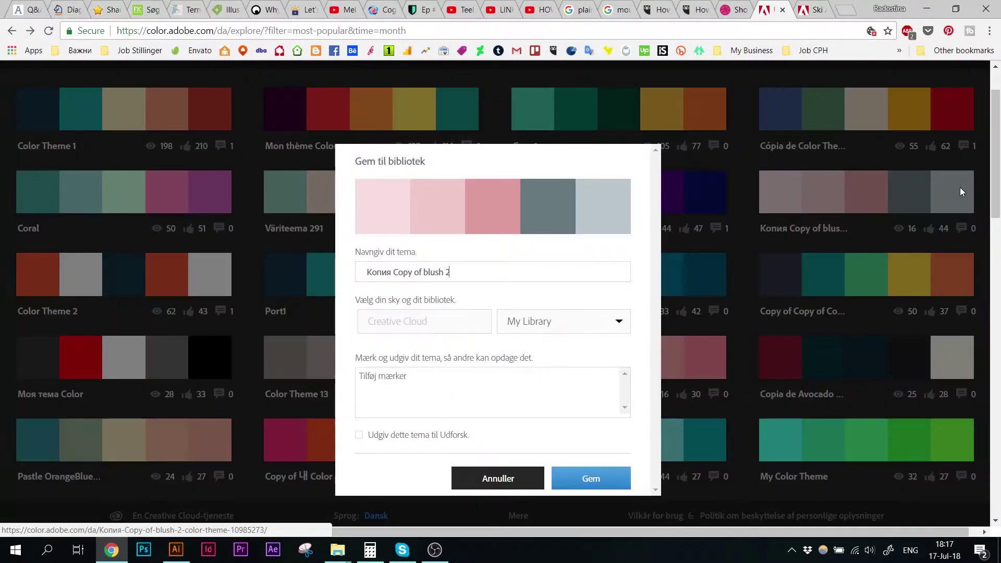
click(592, 478)
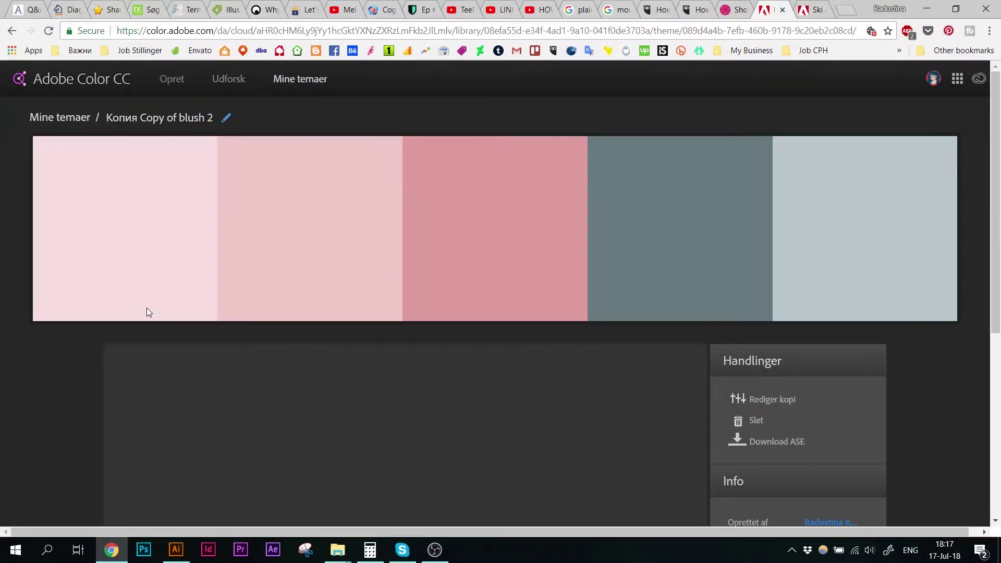
key(alt+Tab)
click(991, 155)
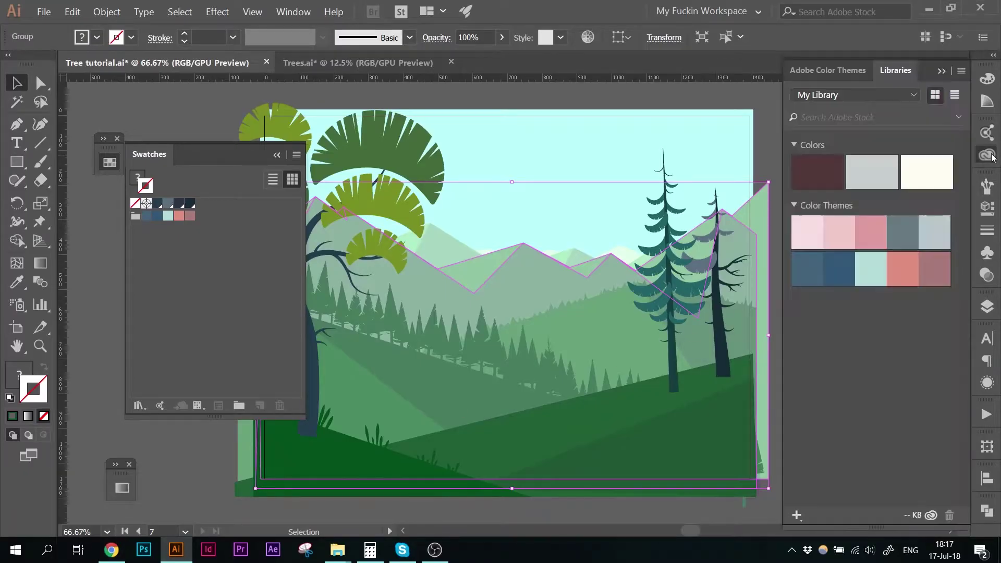
Return to the Explore page, close the Ski Australia tab, and close Illustrator's Swatches panel
click(111, 550)
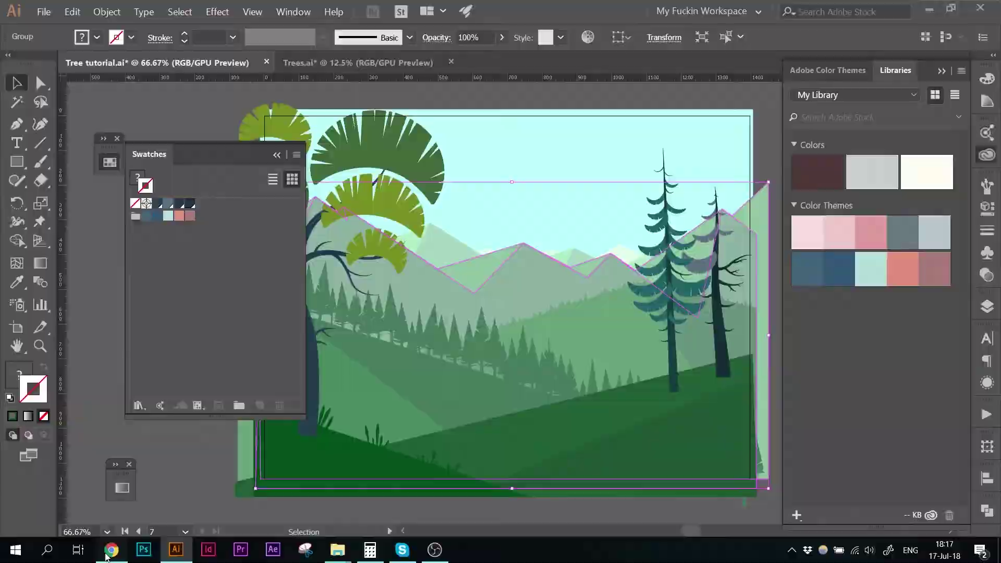
click(15, 29)
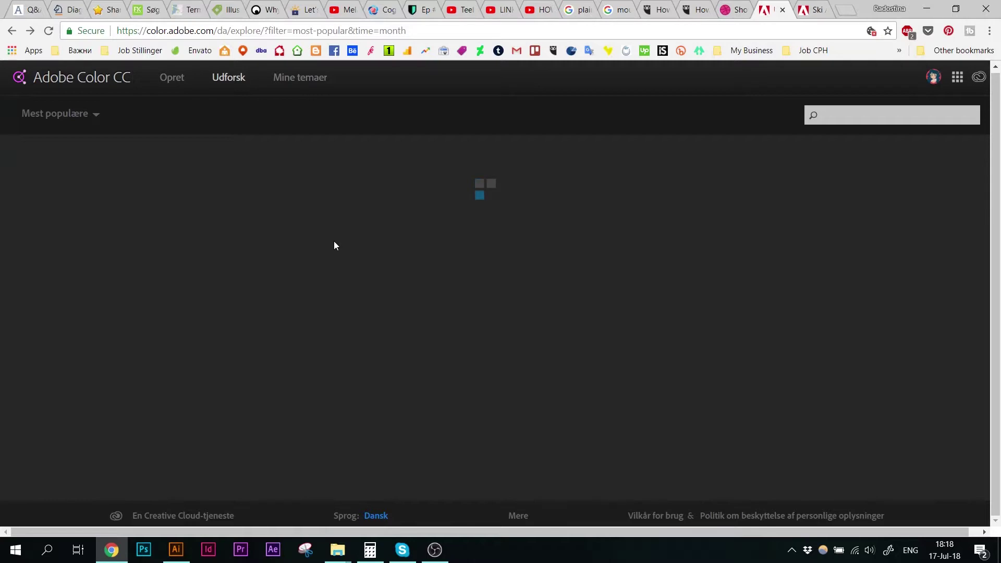
click(811, 4)
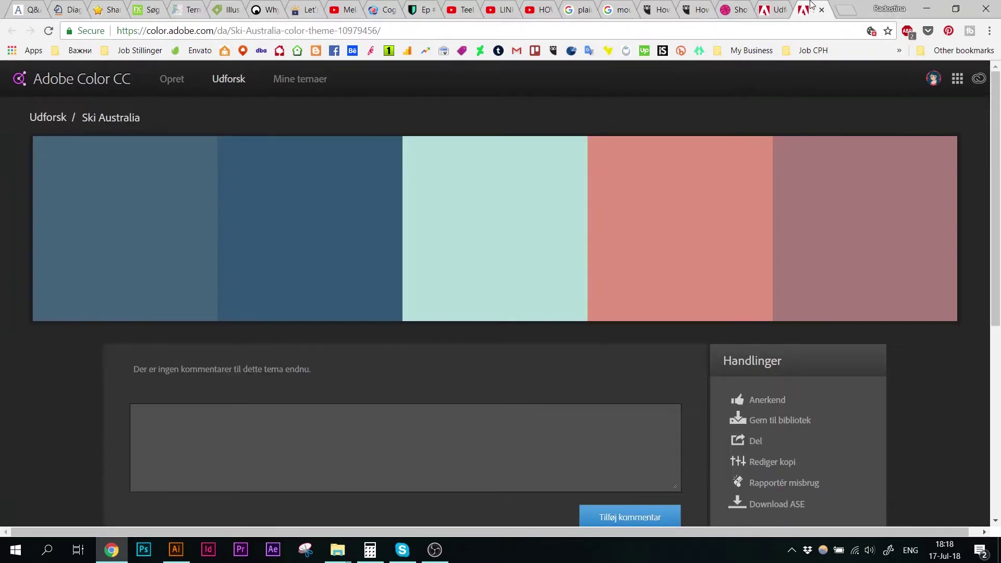
click(822, 9)
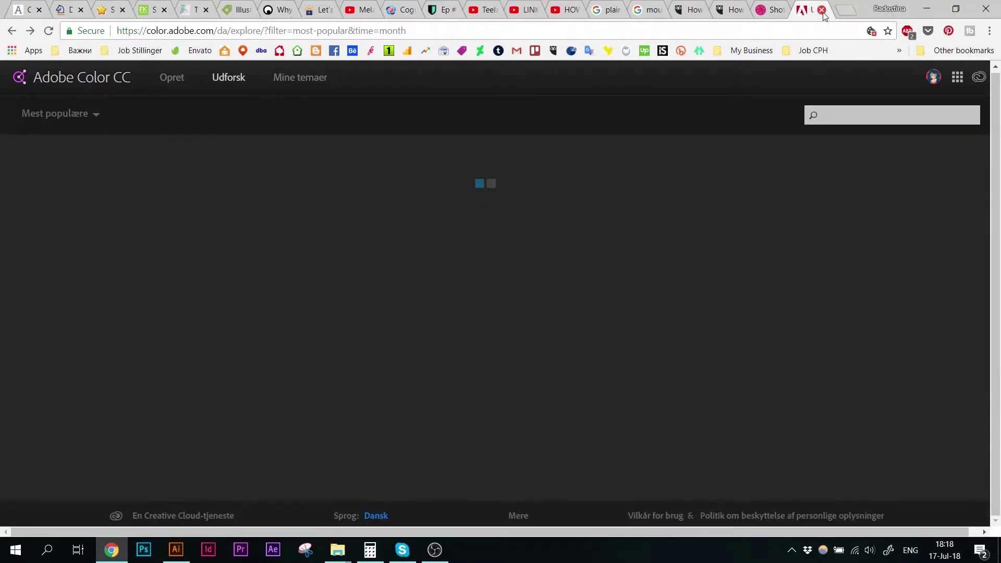
click(175, 552)
click(278, 155)
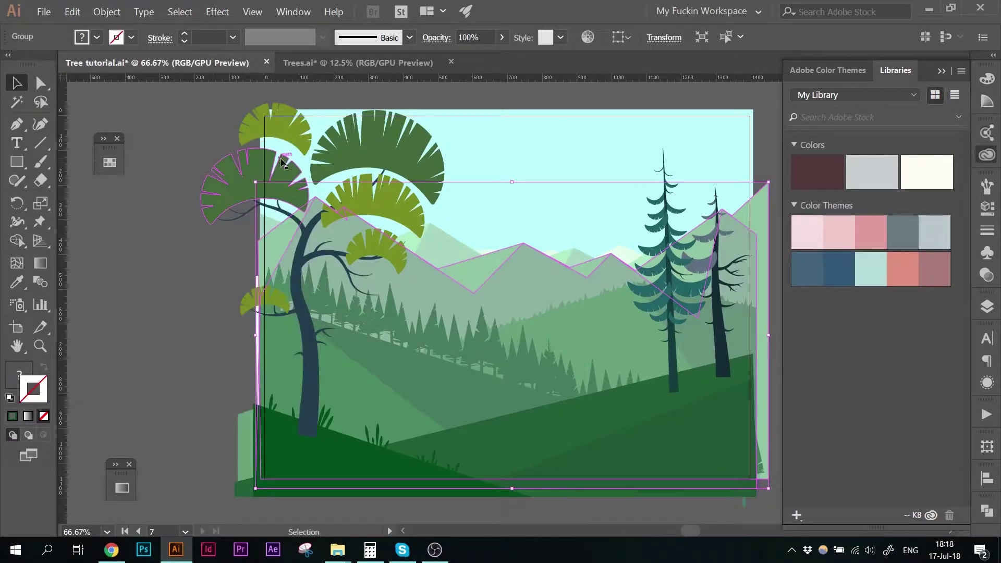
key(alt+Tab)
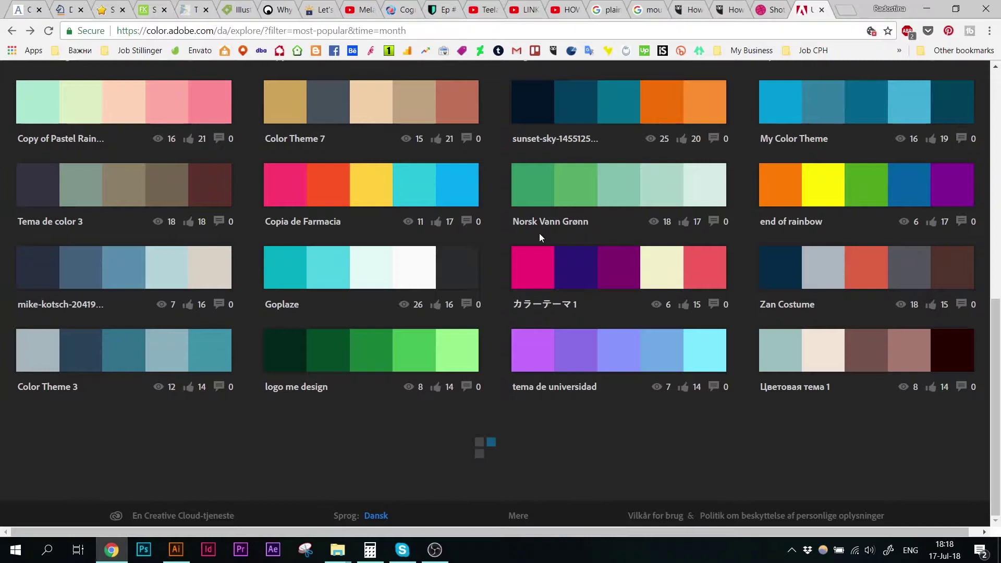
Open Norsk Vann Grønn and another theme in new tabs, and save Norsk Vann Grønn
right_click(554, 226)
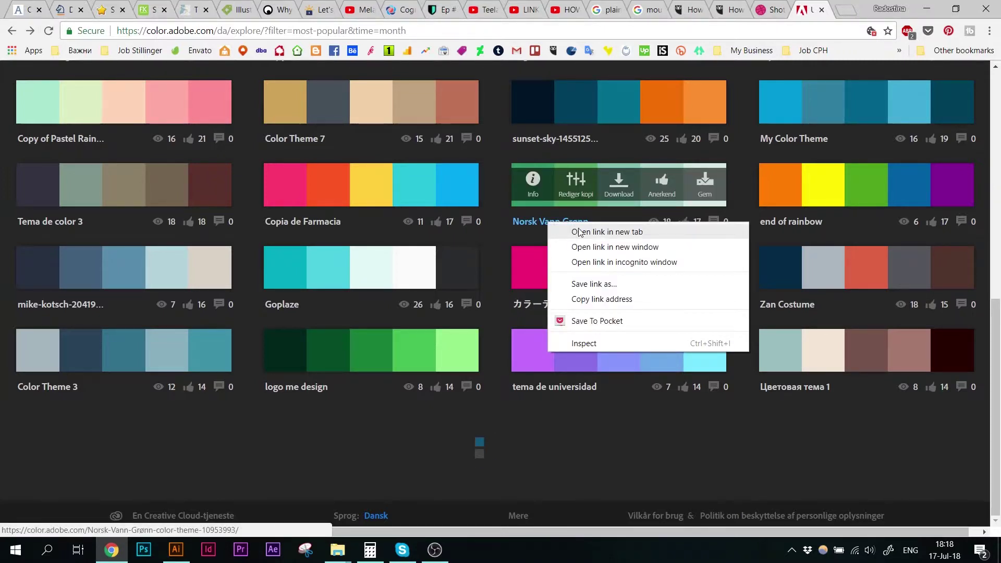
click(579, 232)
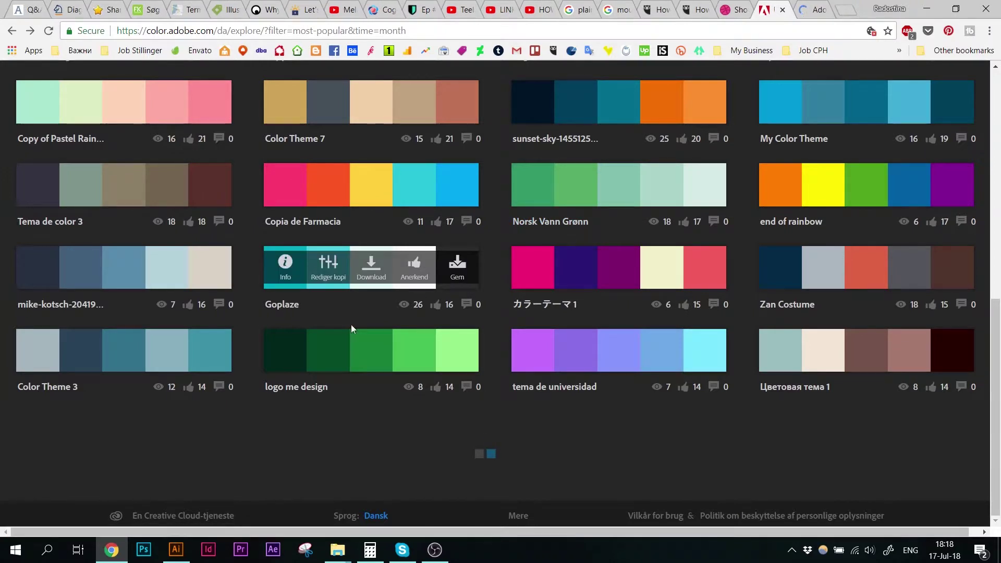
middle_click(313, 389)
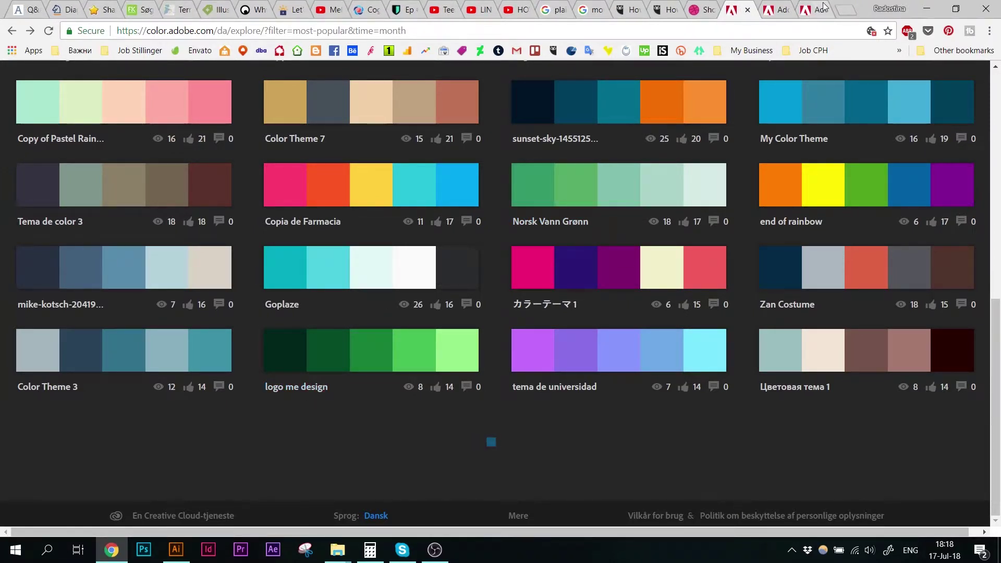
click(776, 6)
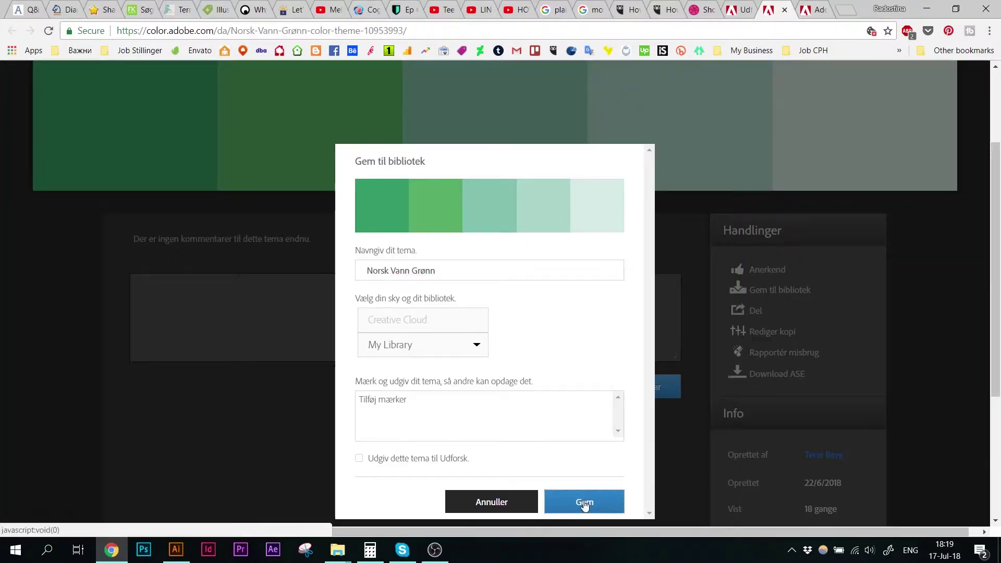
click(816, 6)
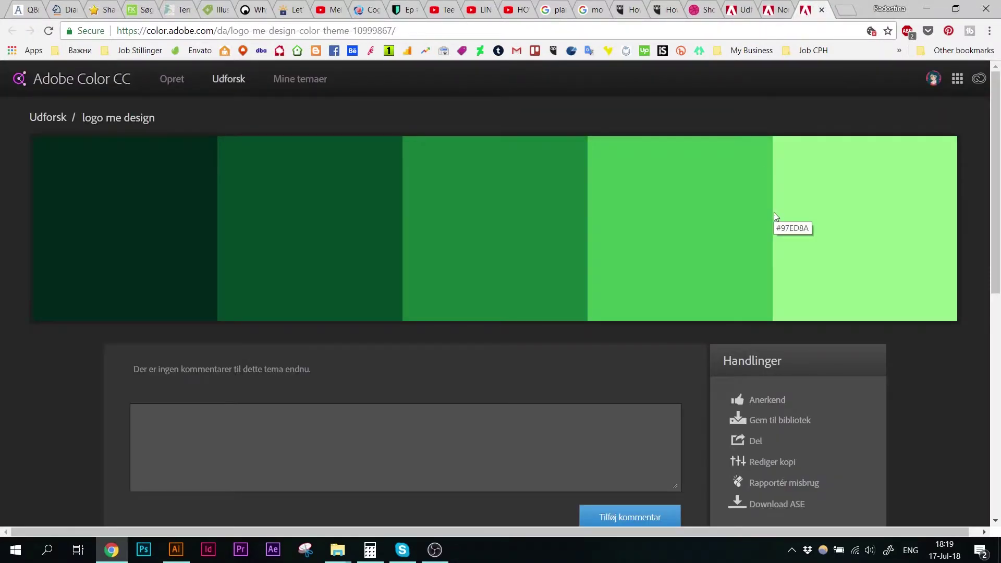
Save the logo me design green theme to My Library and close the extra theme tabs
scroll(775, 217, down, 1)
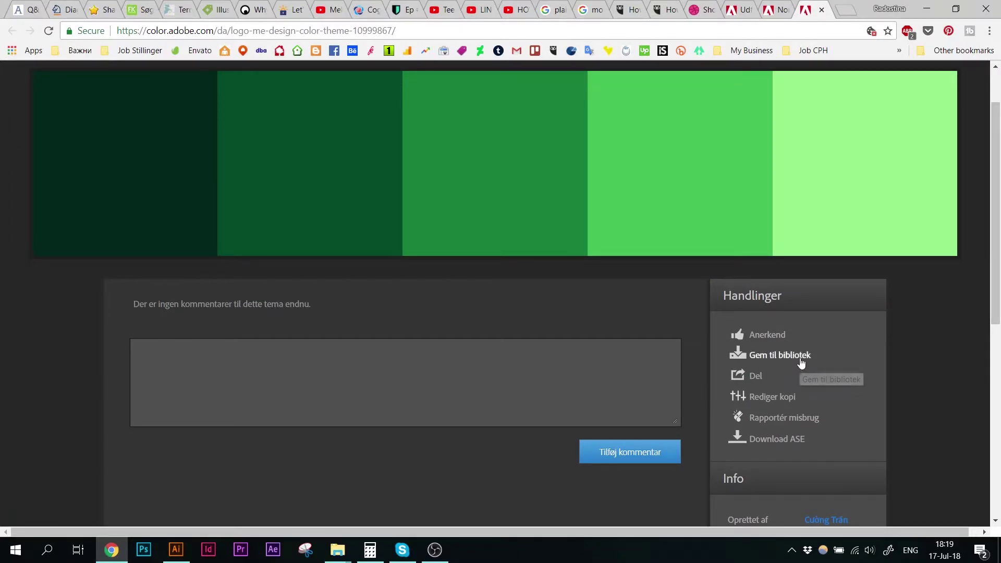
click(801, 360)
click(583, 503)
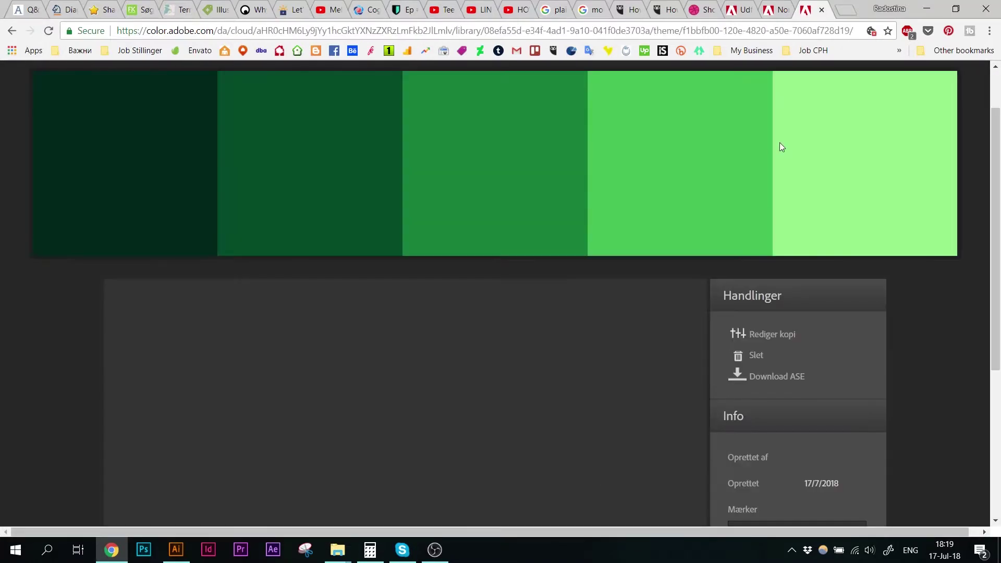
key(ctrl+shift+Tab)
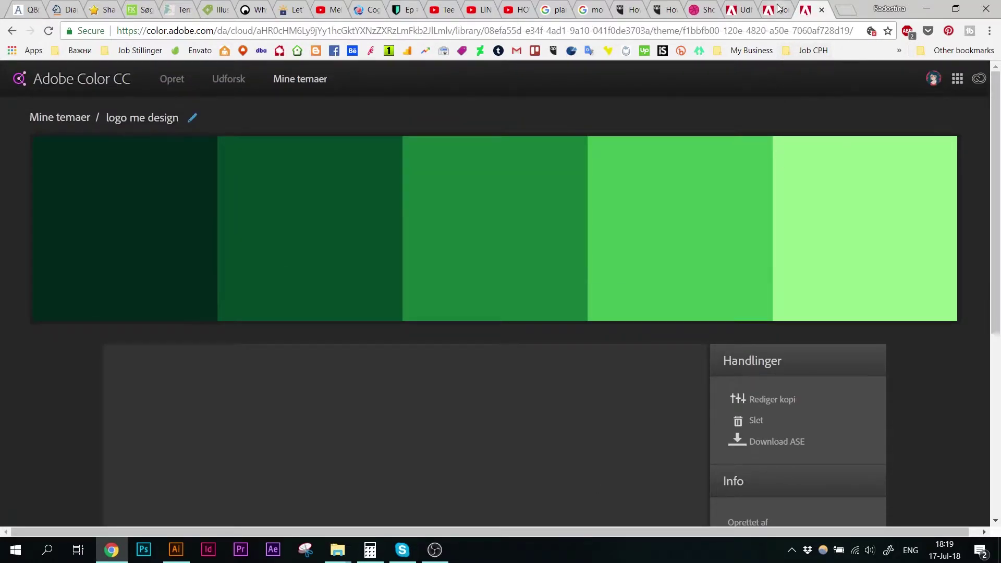
click(782, 9)
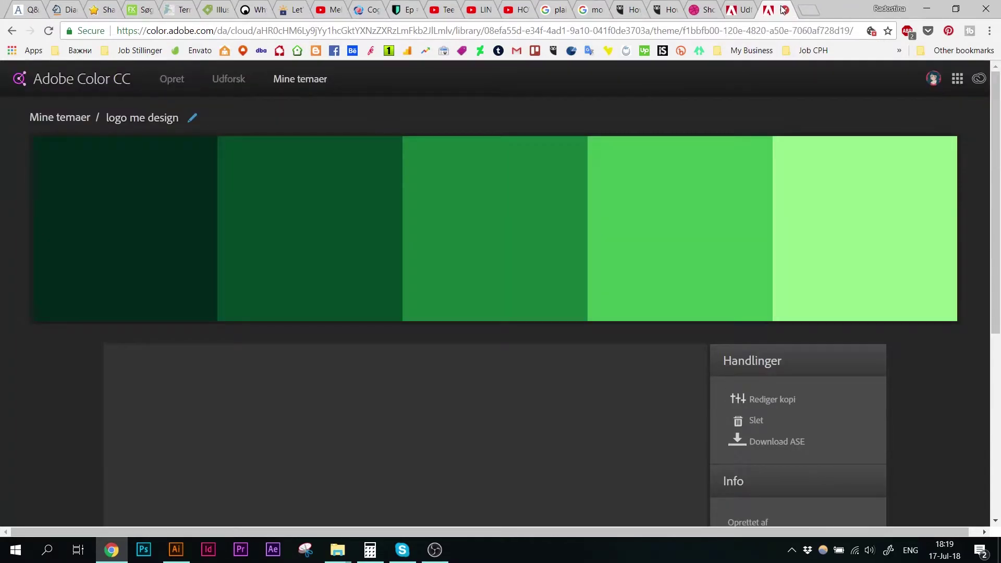
click(784, 9)
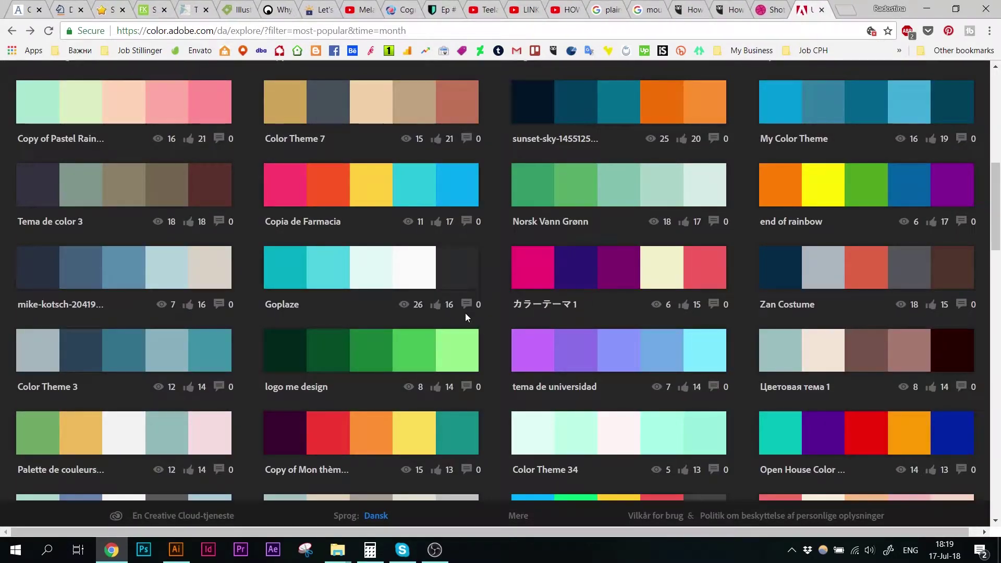
Fill the distant mountain range with light pink, after trying a pale grey-green swatch
key(alt+Tab)
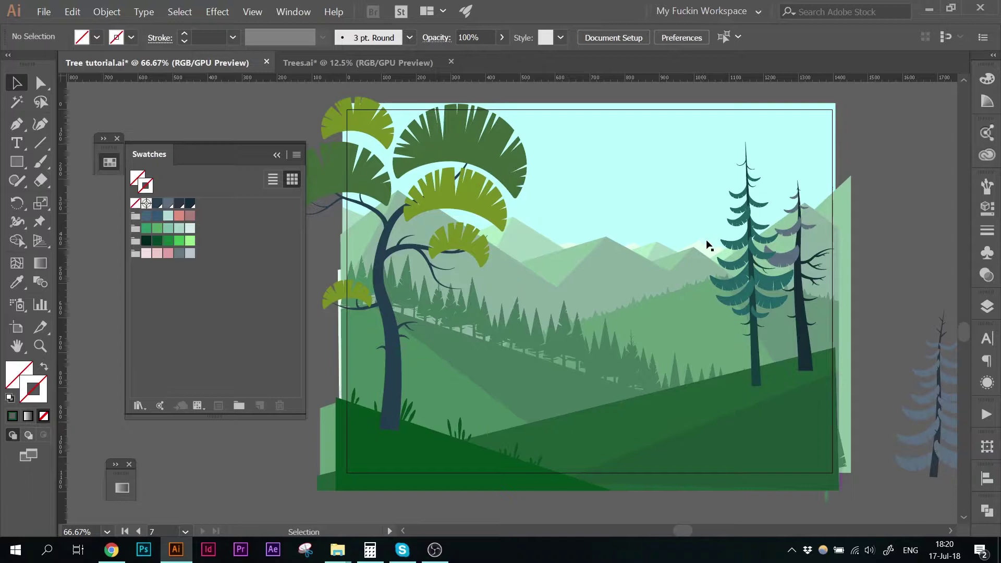
click(704, 242)
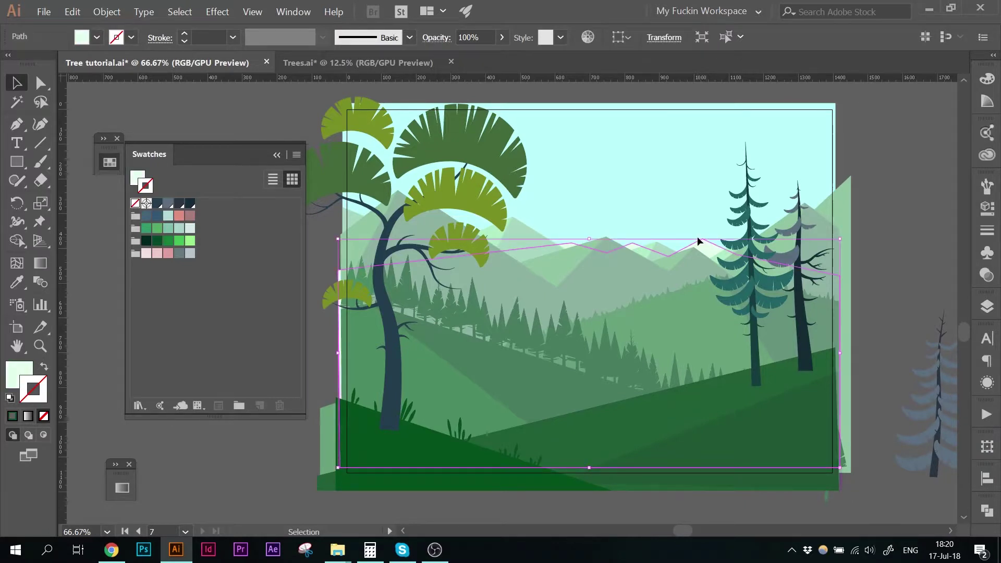
click(189, 227)
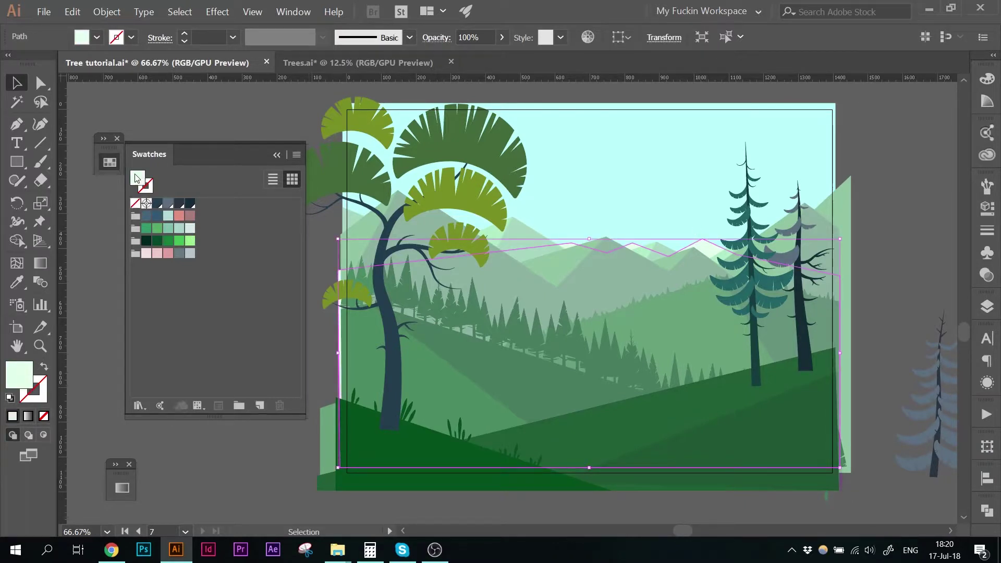
click(189, 228)
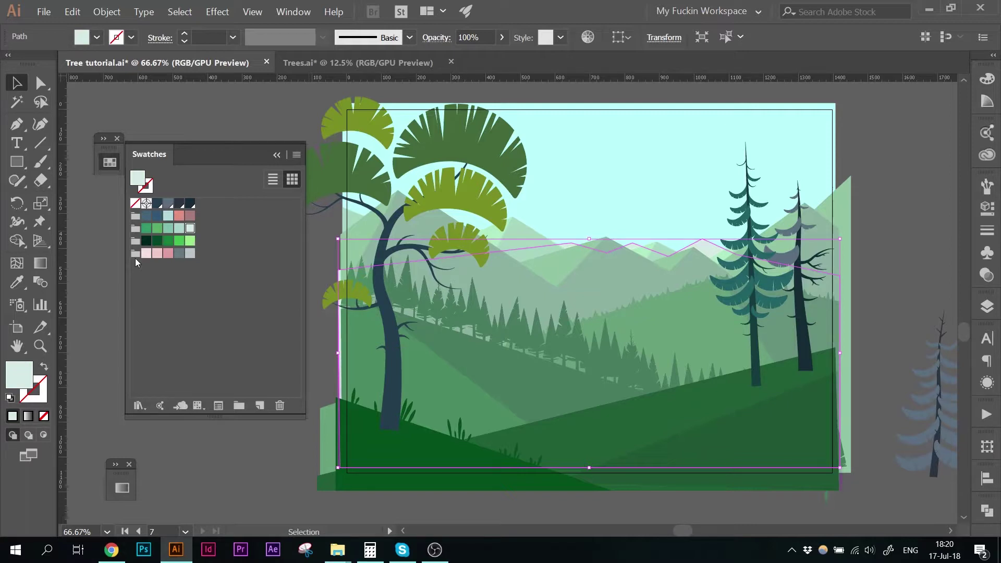
click(145, 254)
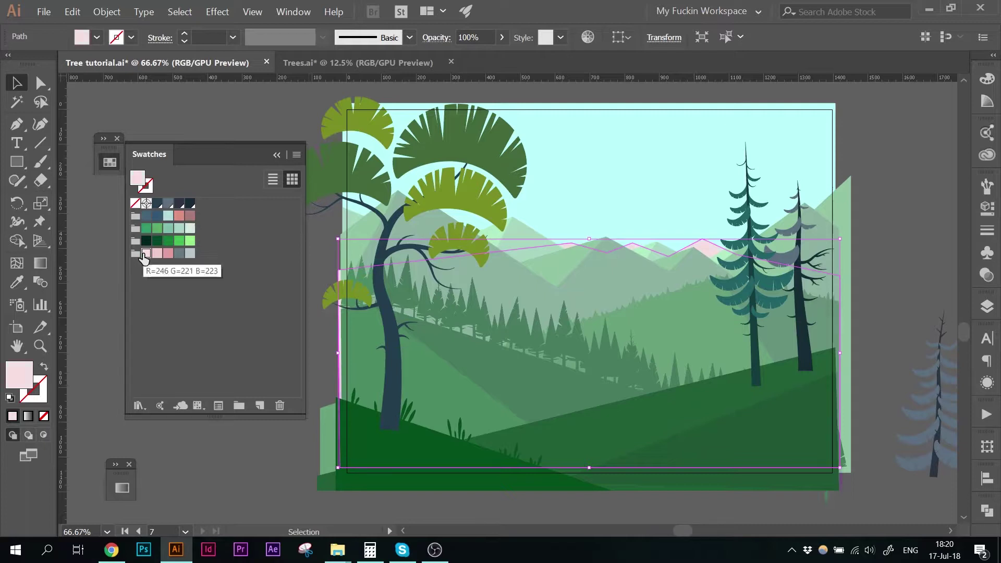
click(581, 164)
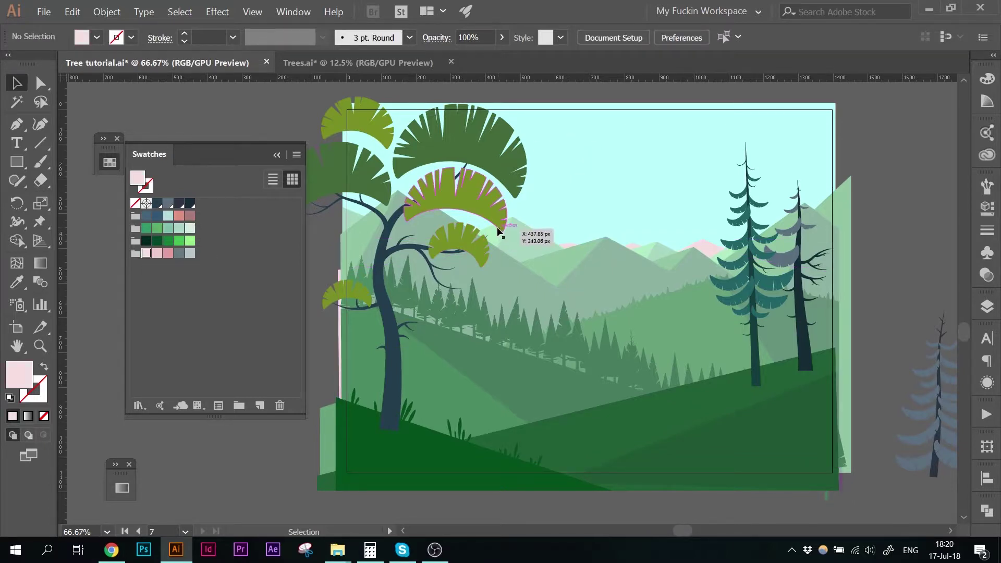
Inside the mountain group, recolour one mountain to a darker pink
double_click(490, 238)
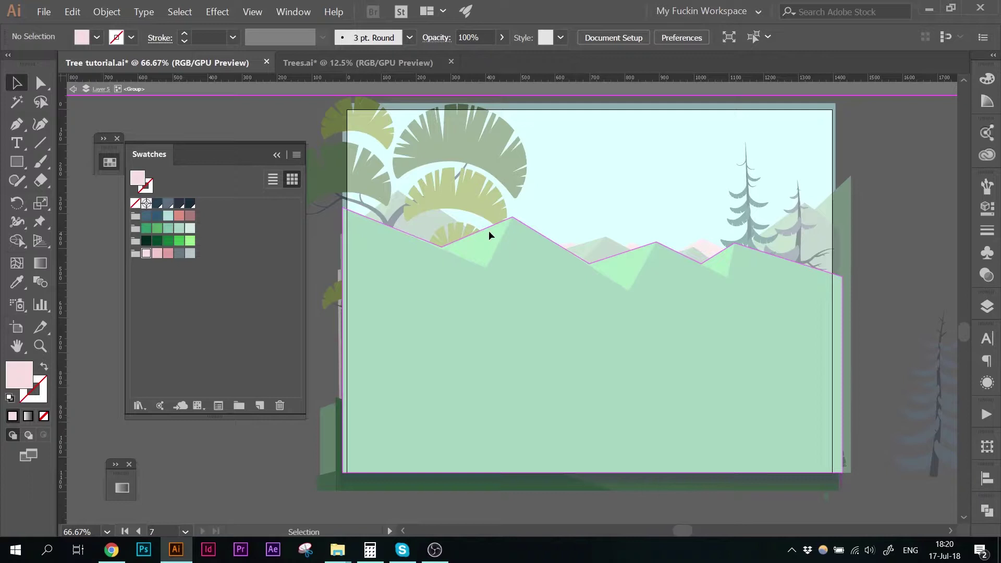
click(490, 235)
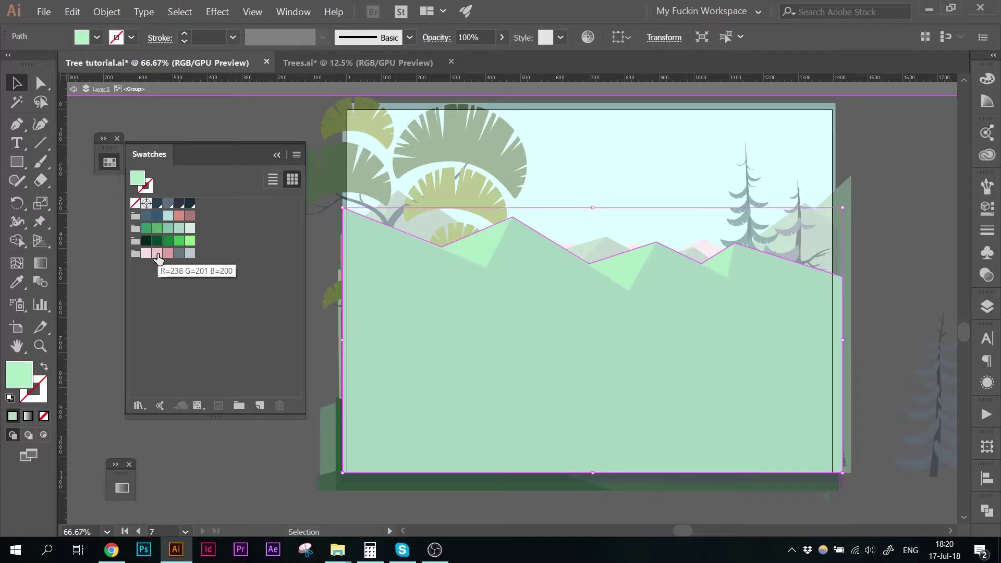
click(157, 254)
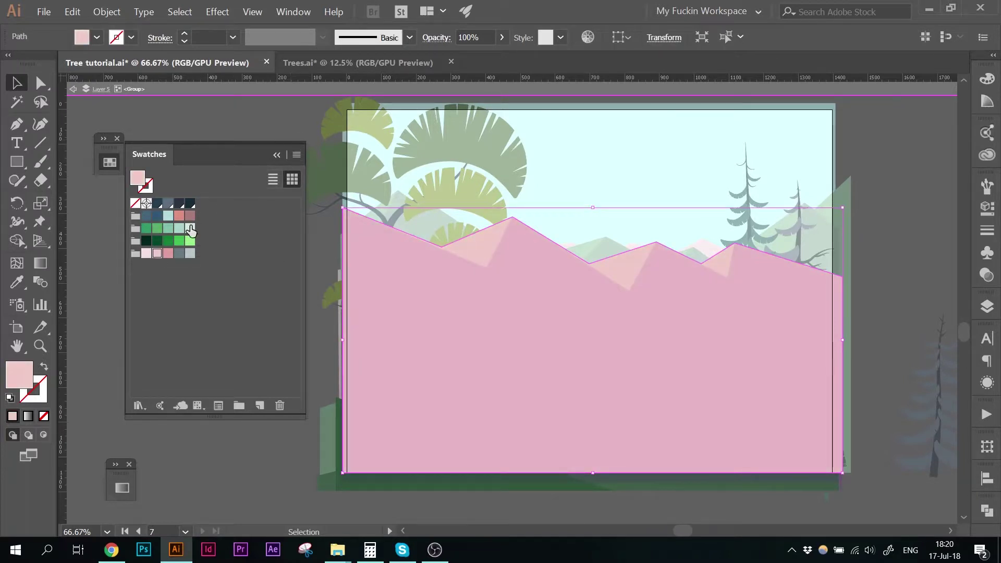
click(168, 253)
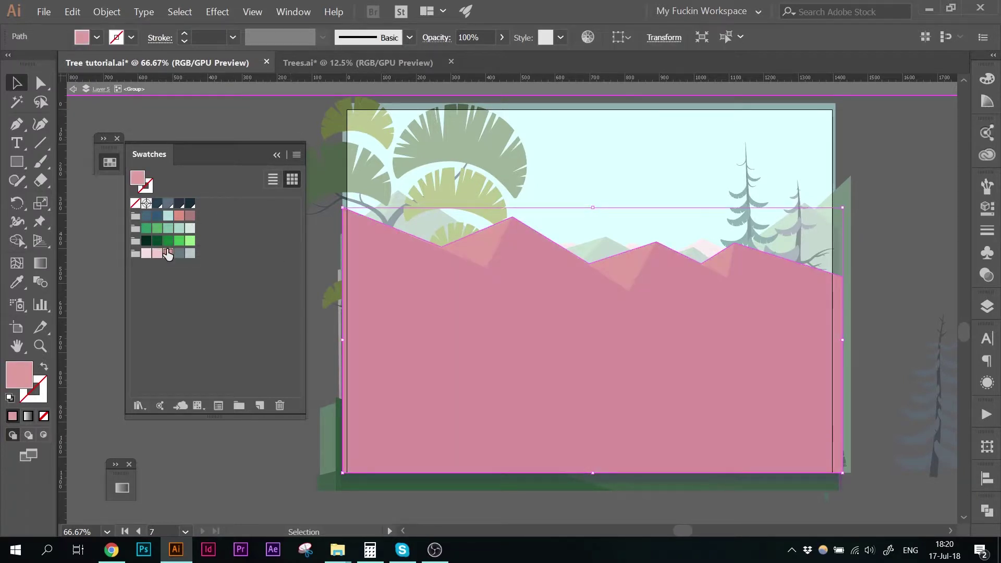
double_click(263, 131)
Recolour the front mountain, trying dark mauve and settling on medium pink
double_click(548, 253)
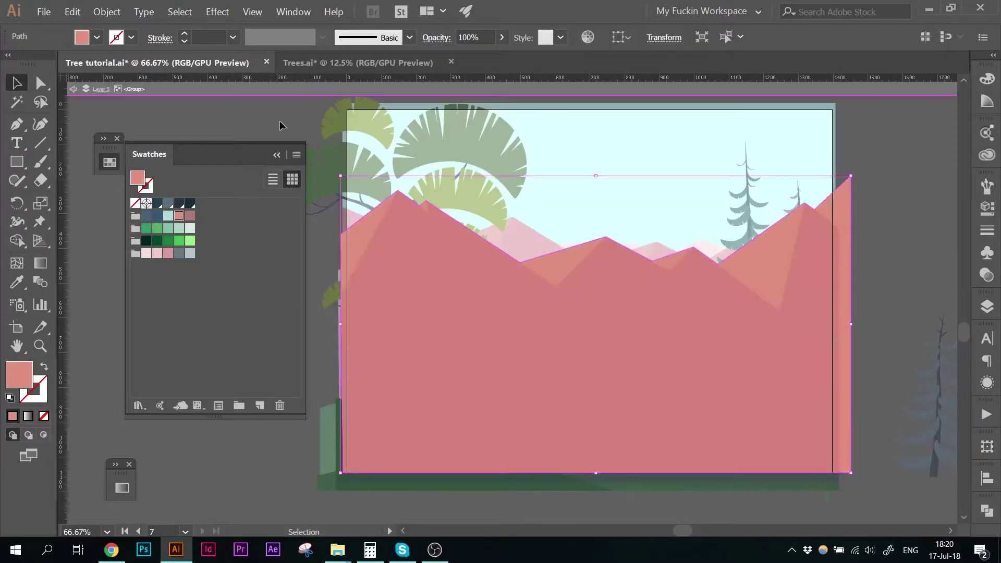
click(190, 216)
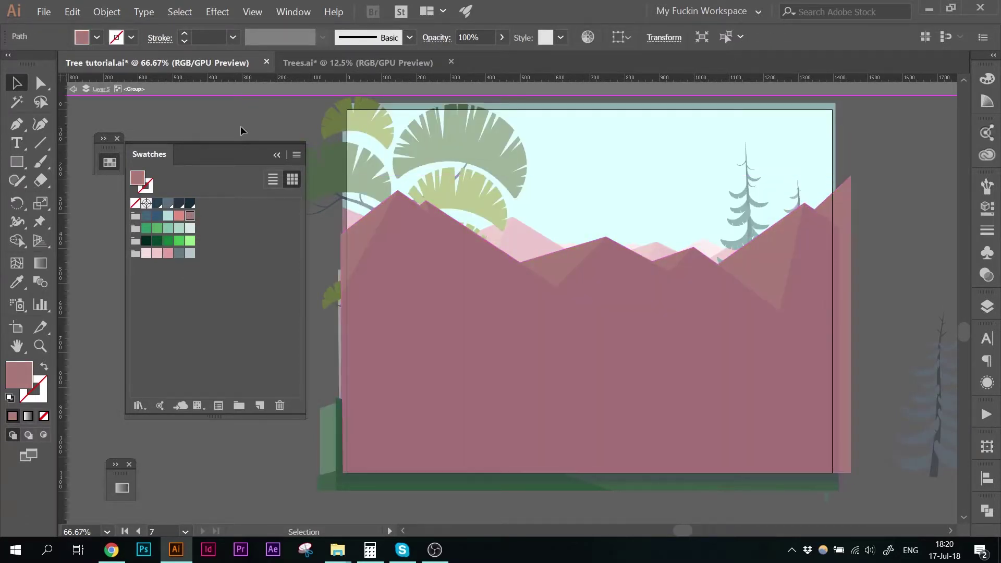
double_click(242, 130)
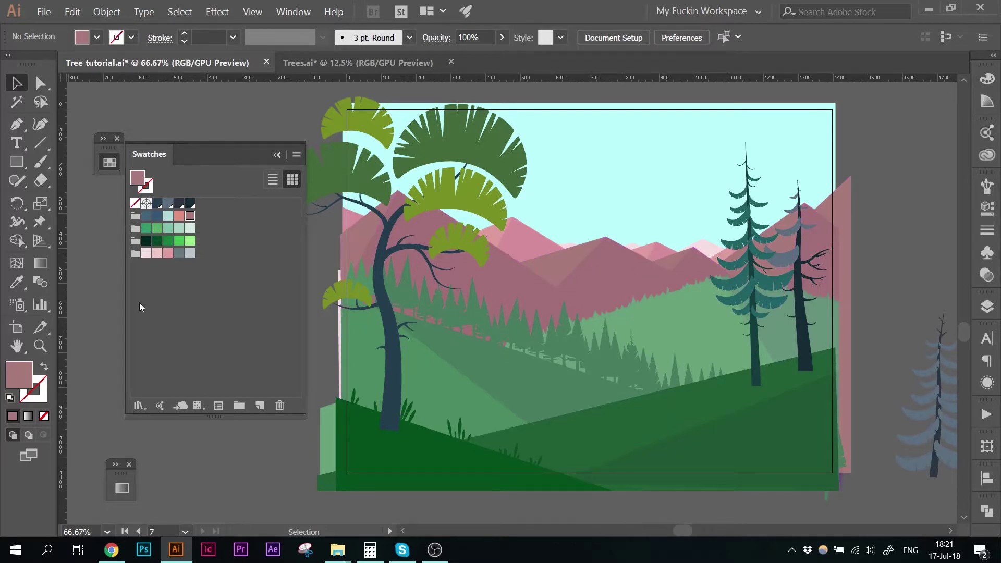
double_click(547, 252)
click(168, 252)
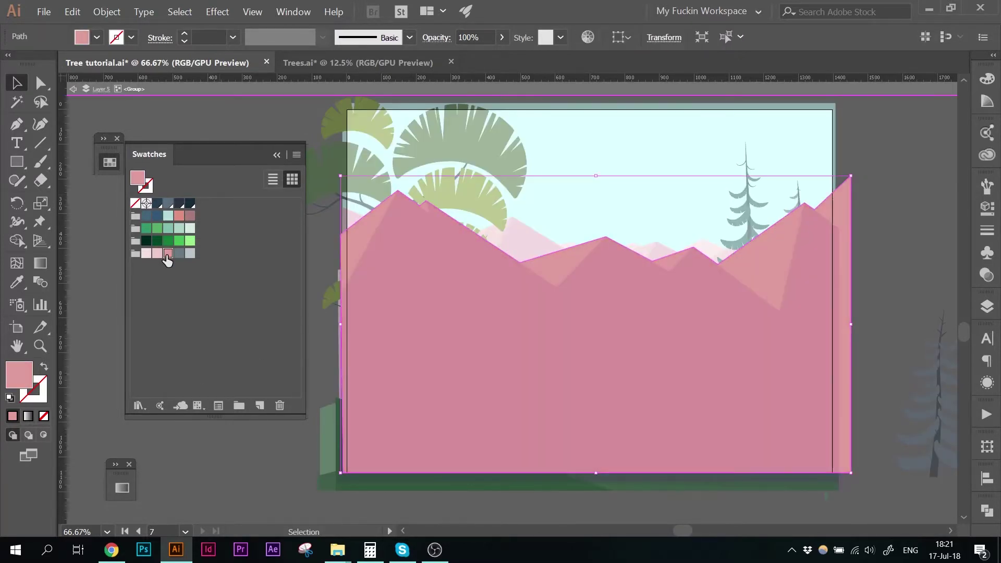
double_click(278, 121)
Move the whole mountain group slightly lower and nudge it left
click(643, 264)
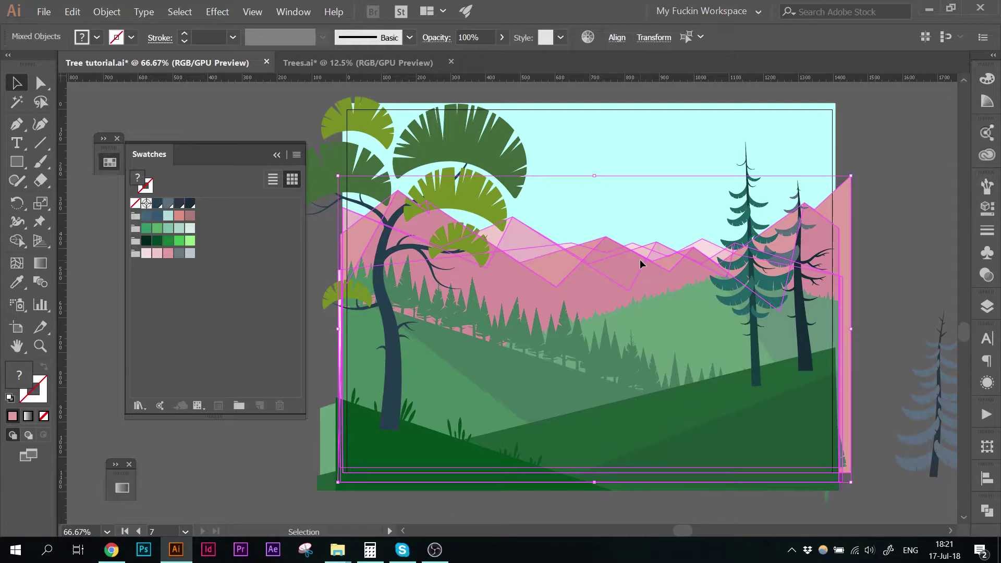
drag(641, 261, 639, 284)
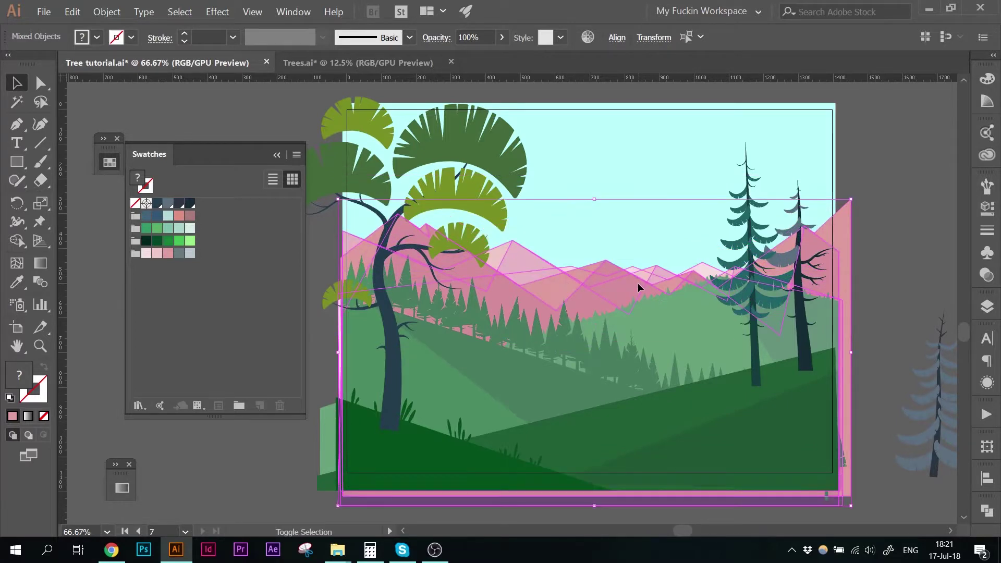
click(629, 178)
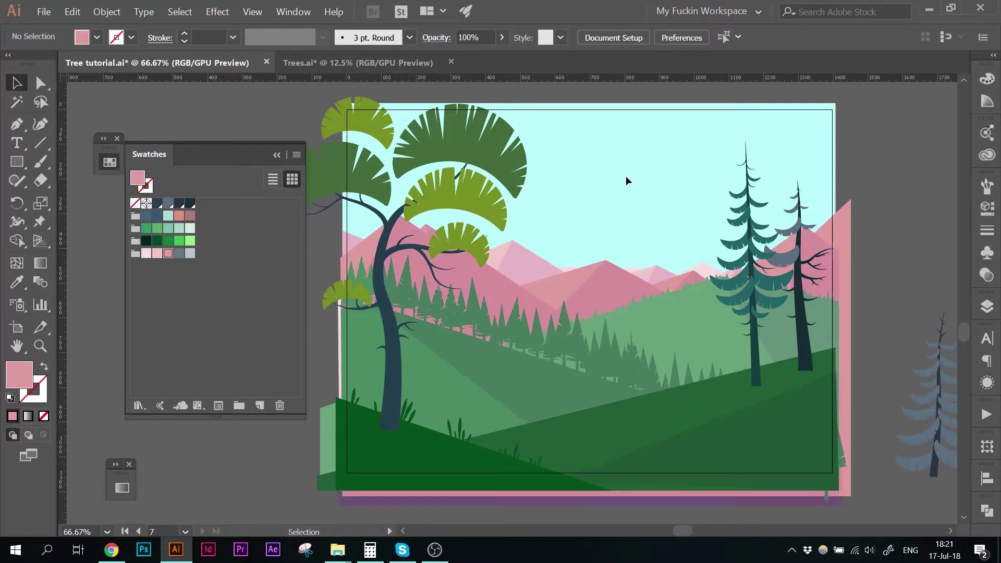
mouse_move(629, 181)
mouse_down()
mouse_move(565, 288)
mouse_move(599, 278)
mouse_up()
click(621, 188)
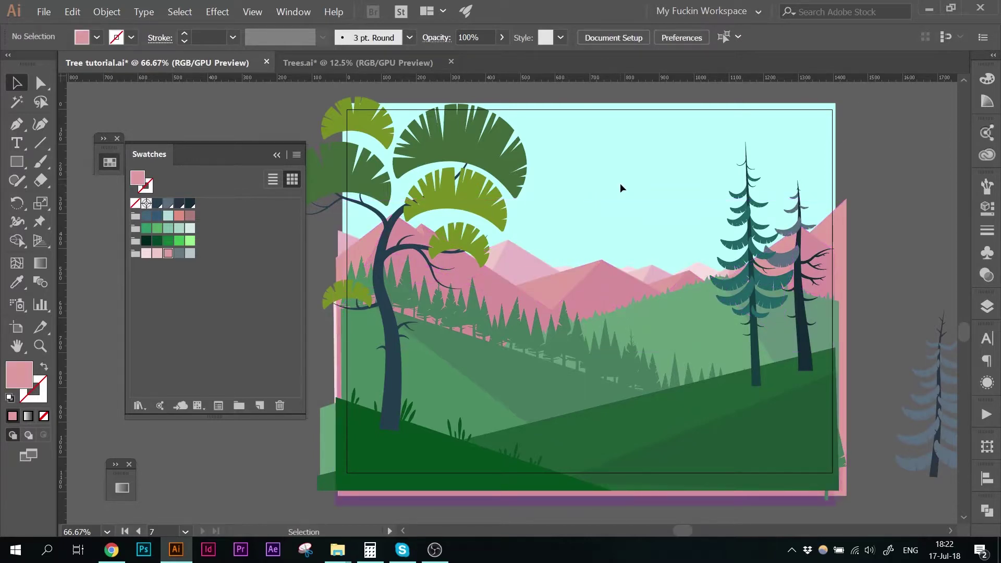
double_click(600, 313)
click(469, 308)
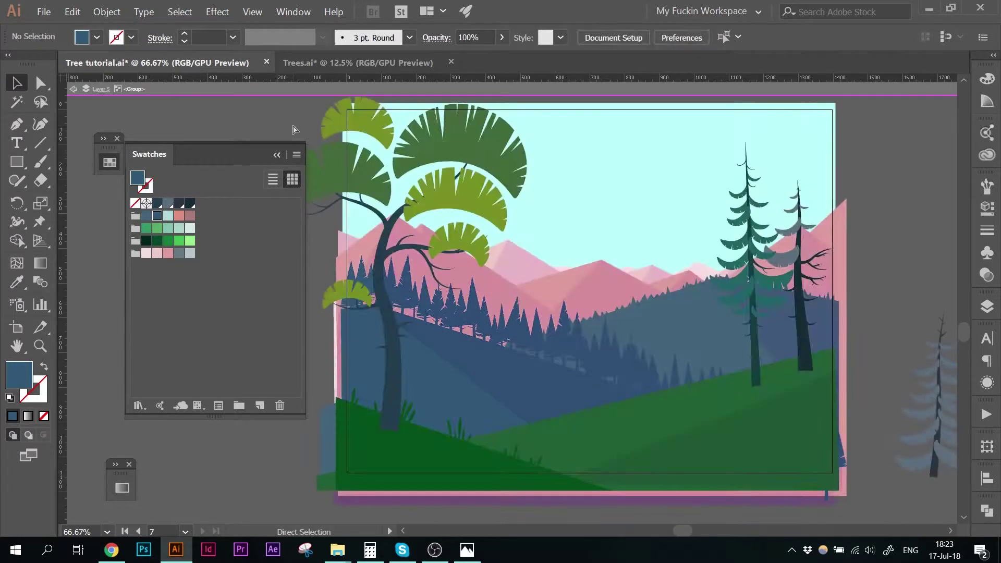
double_click(573, 209)
click(605, 271)
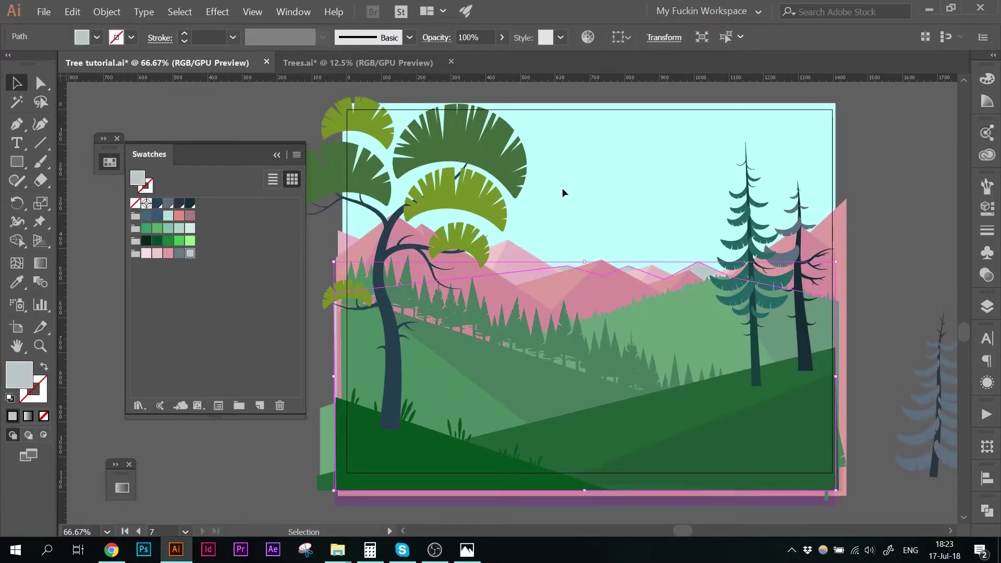
key(ctrl+z)
key(ctrl+z)
key(ctrl+z)
key(ctrl+z)
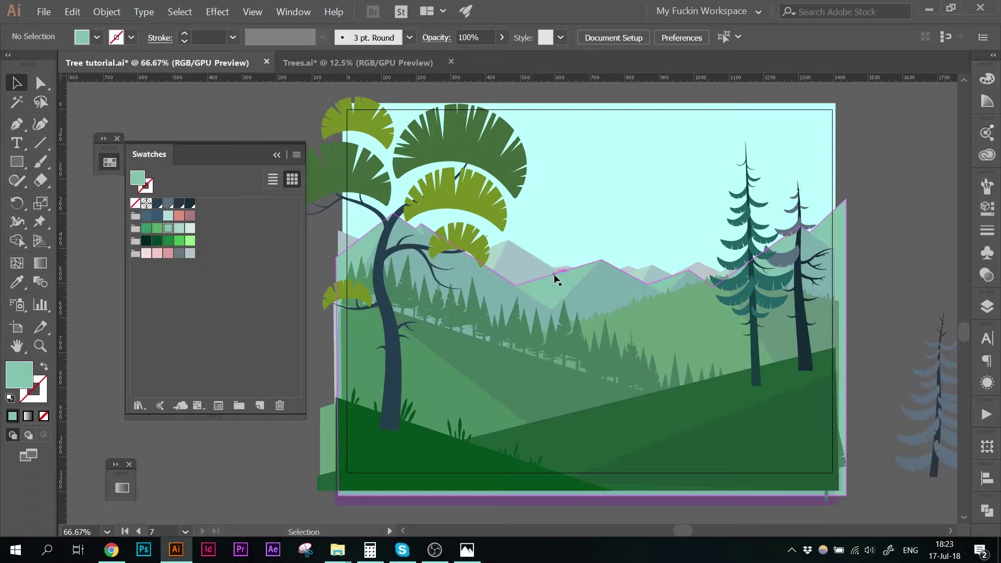
click(570, 271)
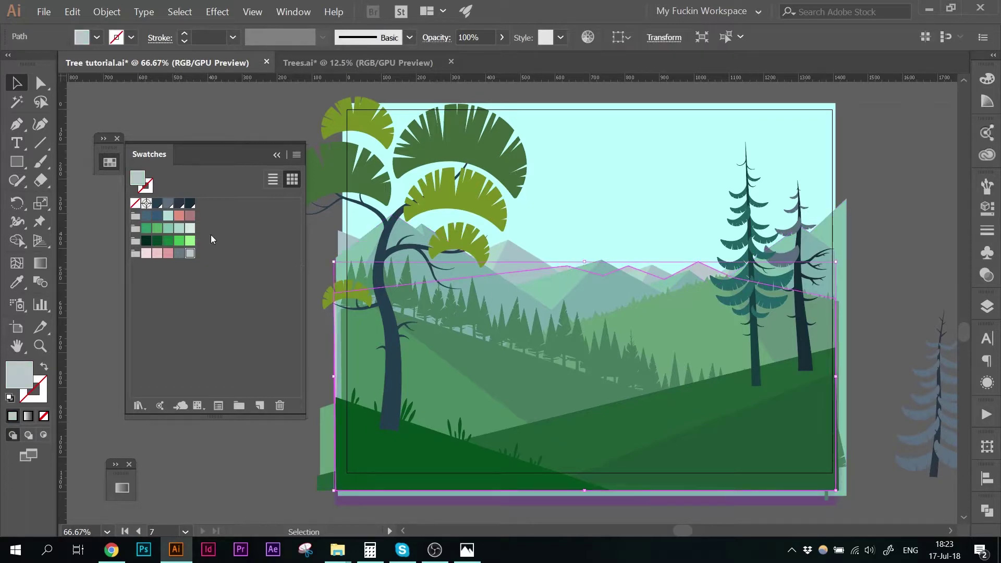
key(ctrl+z)
key(ctrl+z)
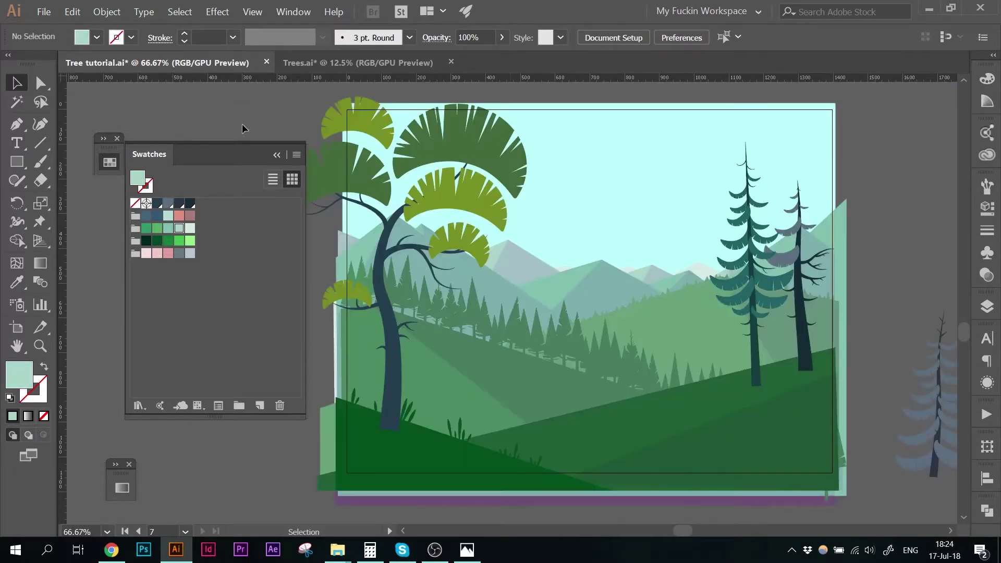
key(ctrl+shift+z)
key(ctrl+z)
key(ctrl+shift+z)
key(ctrl+z)
key(ctrl+shift+z)
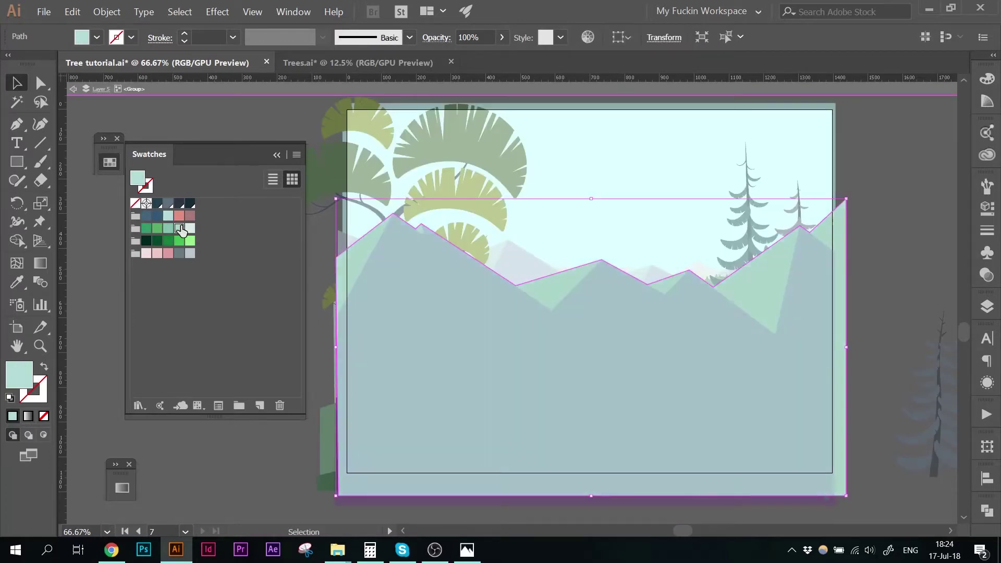
double_click(914, 171)
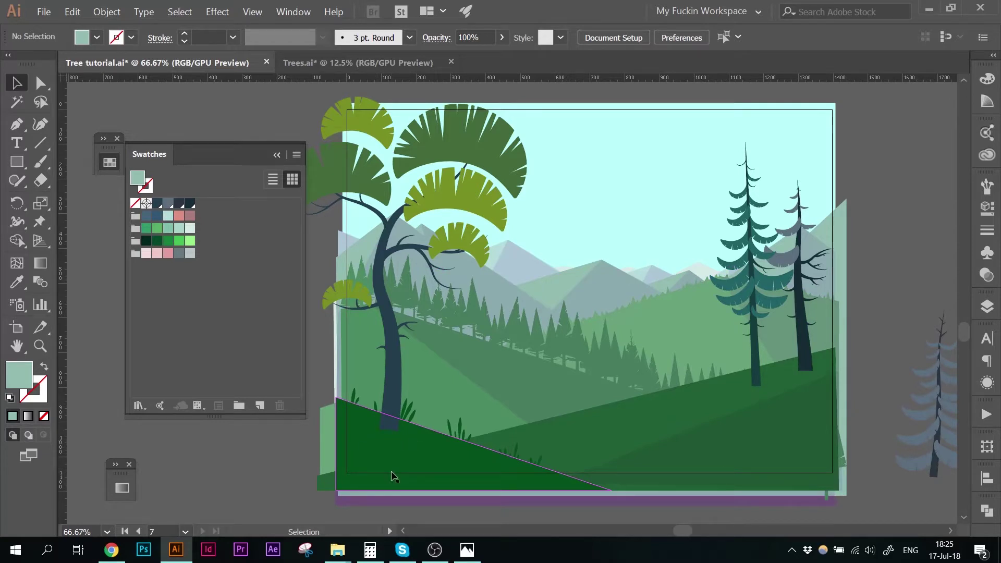
Select the hill group, briefly enter it, then return to the full artwork
click(673, 315)
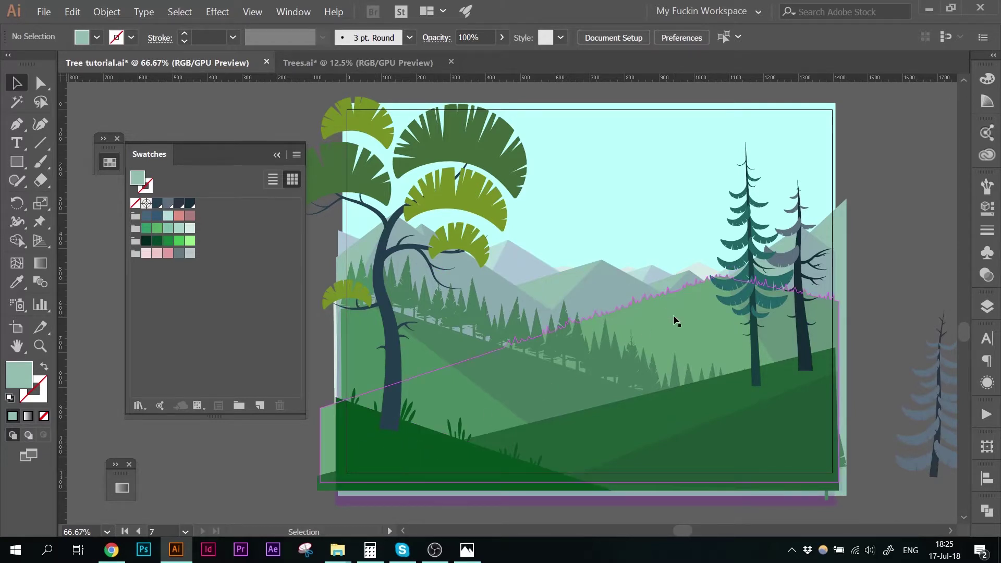
double_click(674, 315)
click(425, 407)
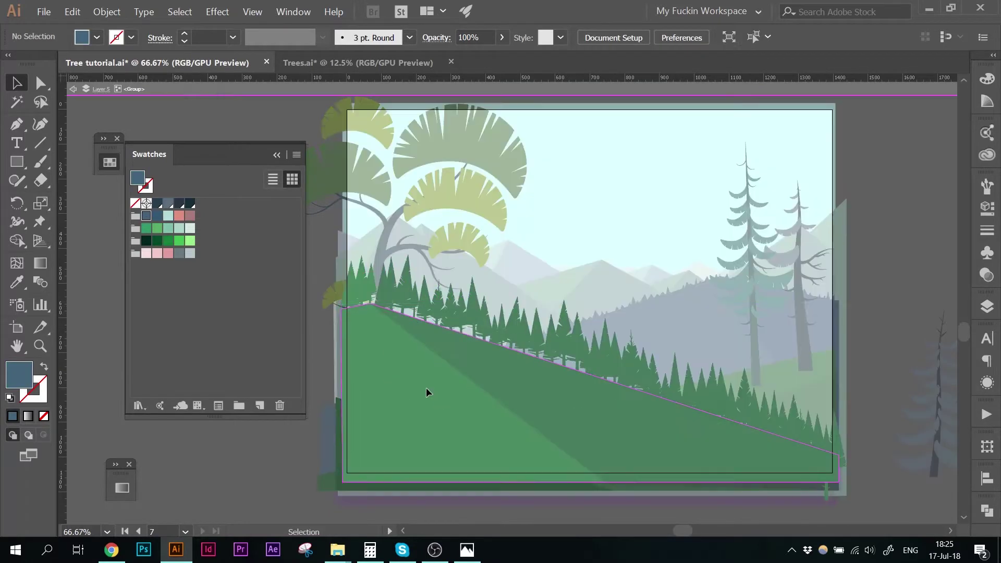
click(179, 11)
double_click(268, 131)
Fill the large foreground hill with dark navy and save it as a new swatch
double_click(621, 424)
click(621, 424)
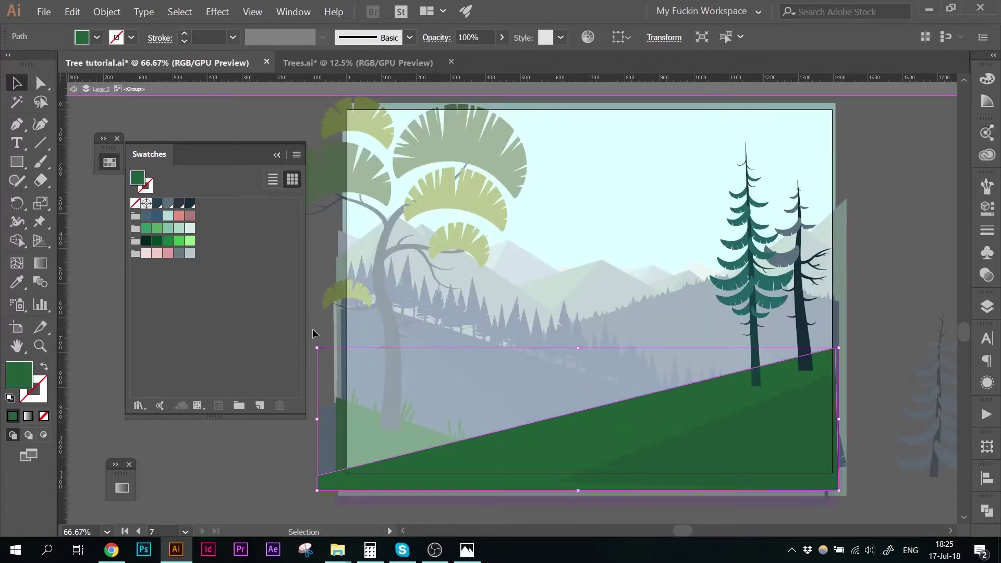
double_click(157, 215)
key(Return)
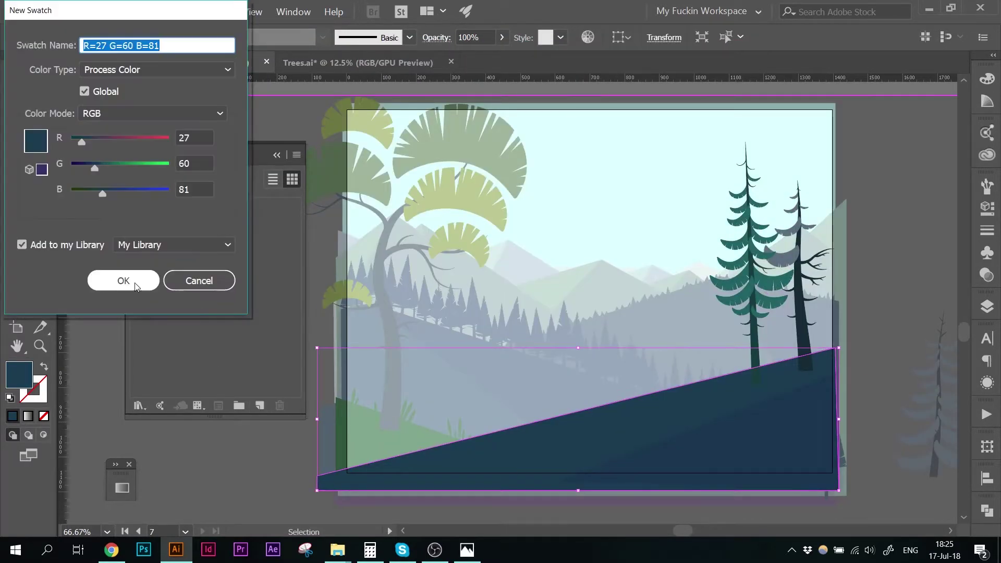
double_click(139, 179)
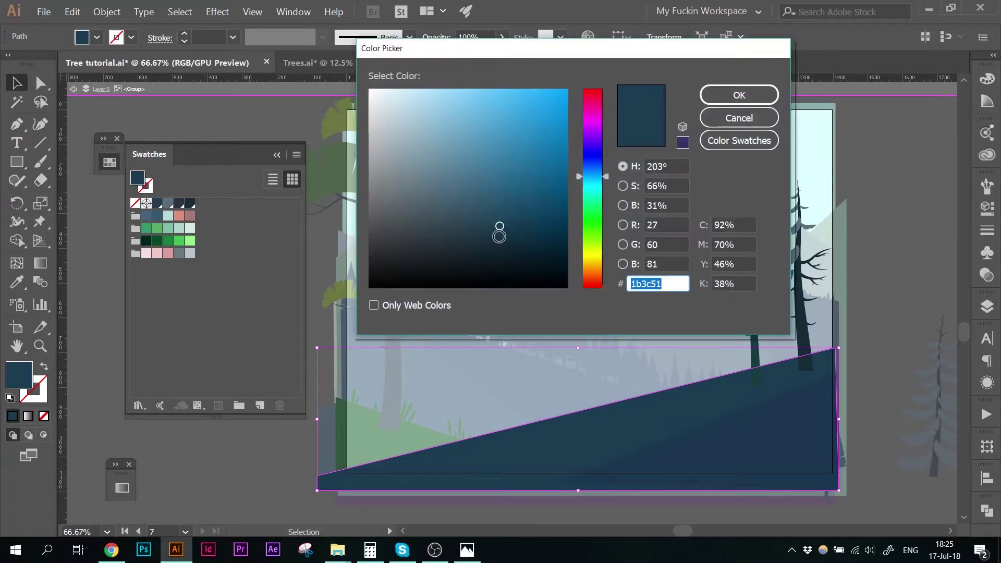
click(723, 98)
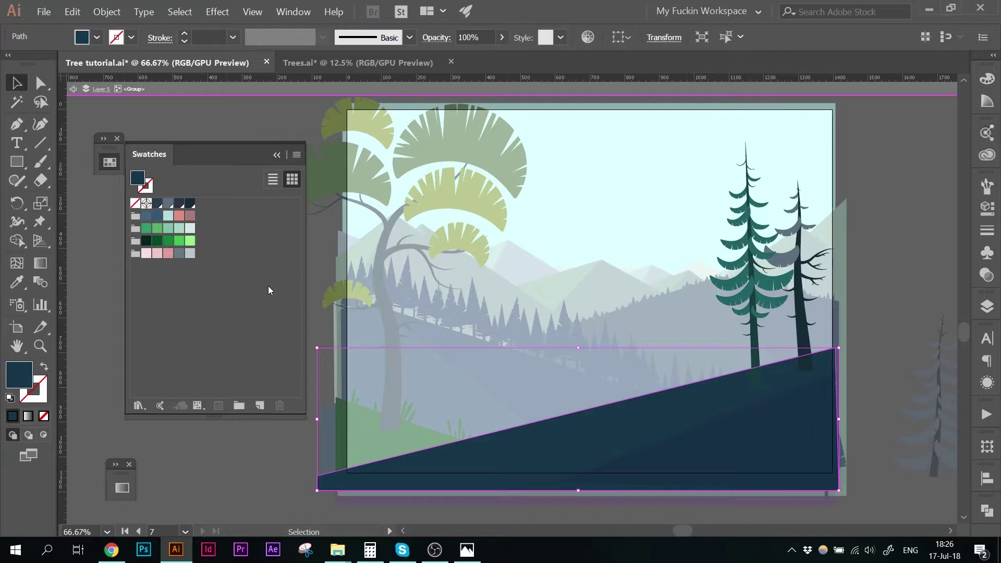
click(260, 406)
click(144, 280)
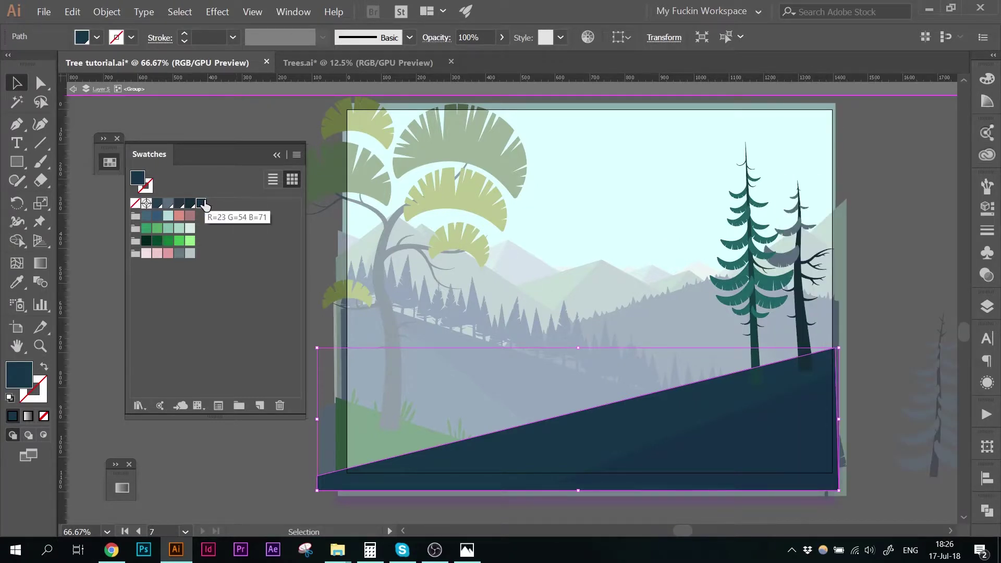
Delete the surplus dark swatches from the Swatches panel
click(225, 263)
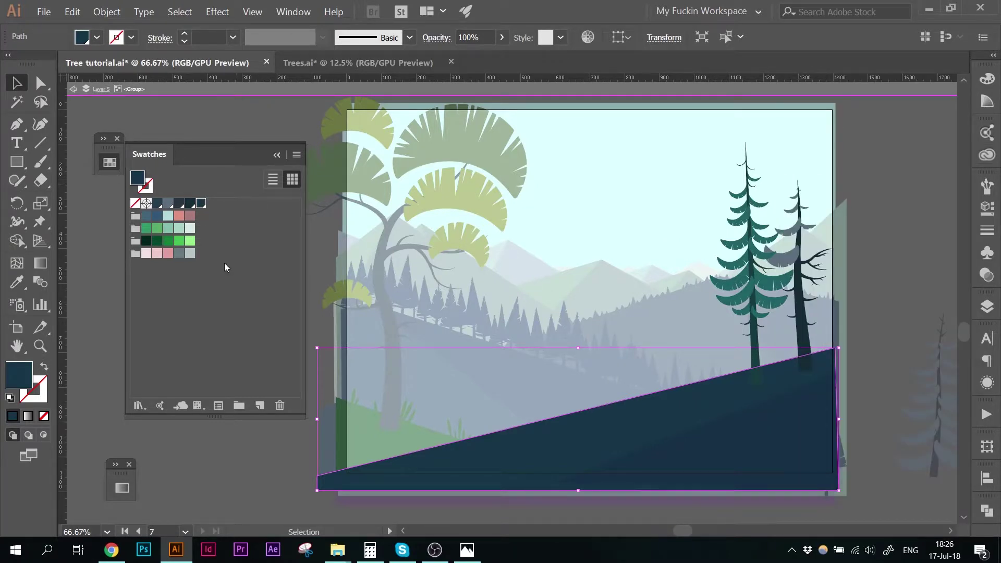
click(190, 203)
shift+click(159, 203)
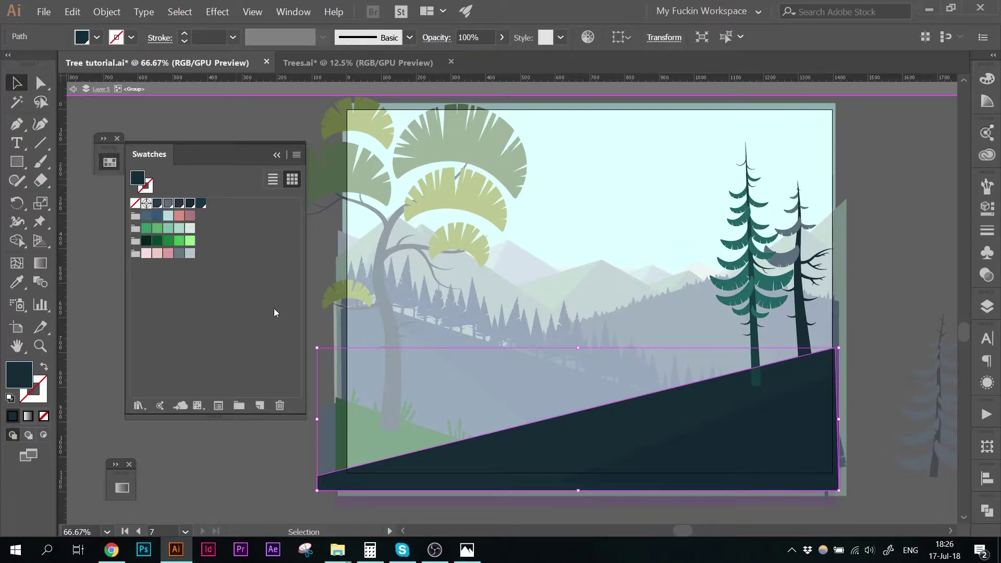
click(280, 407)
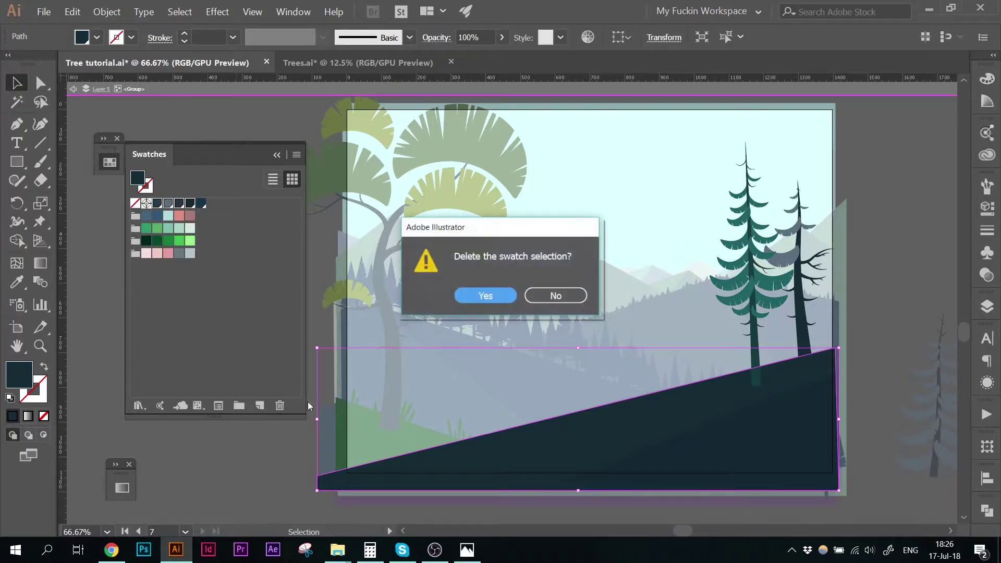
click(470, 293)
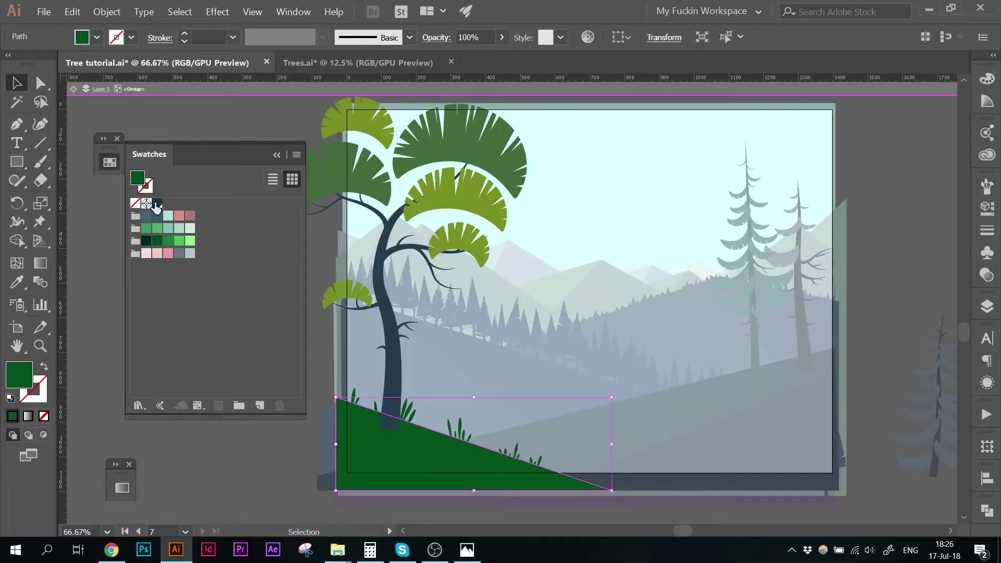
Fill the left ground triangle with dark navy #0b2530 and save it as a swatch
click(157, 202)
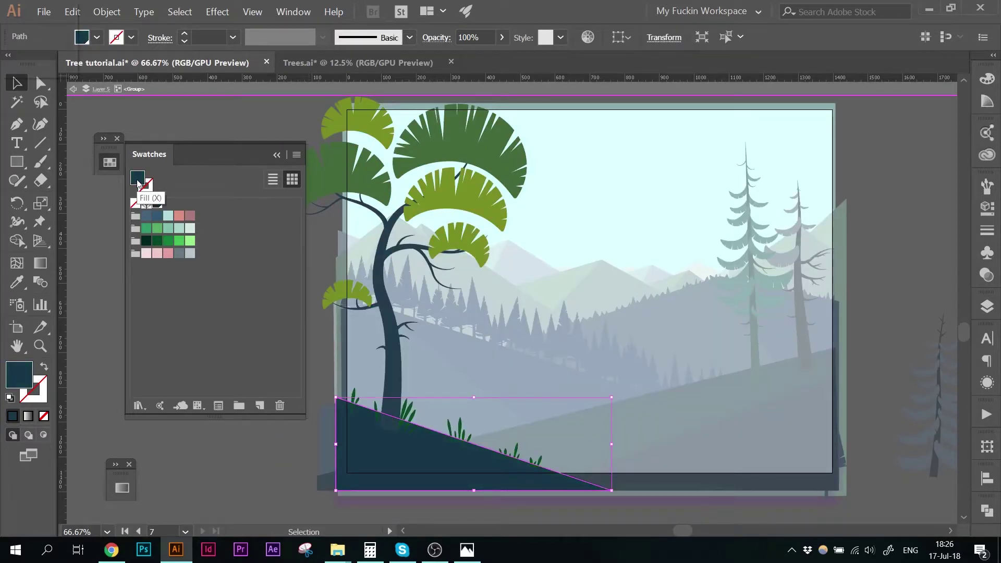
double_click(138, 179)
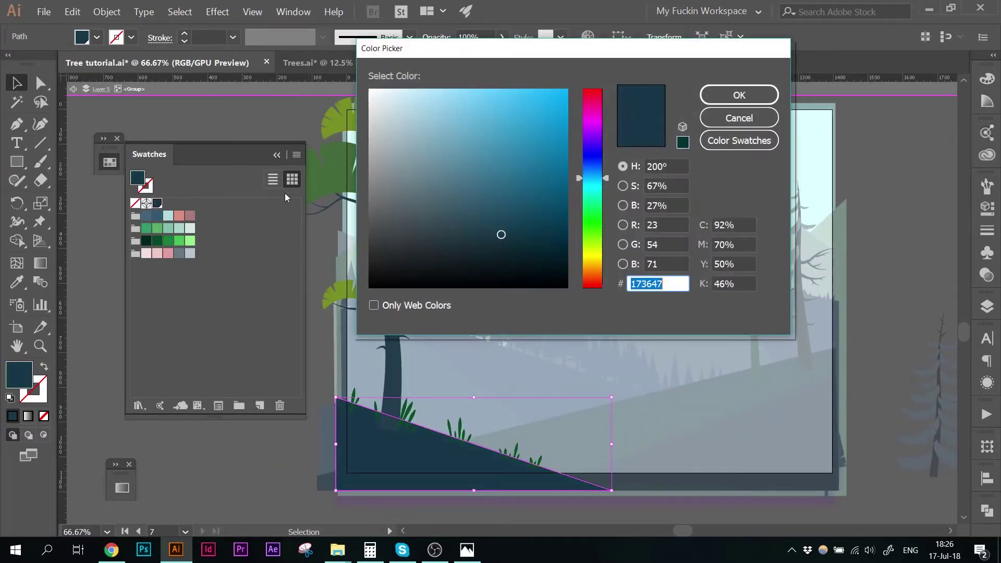
click(525, 250)
click(521, 251)
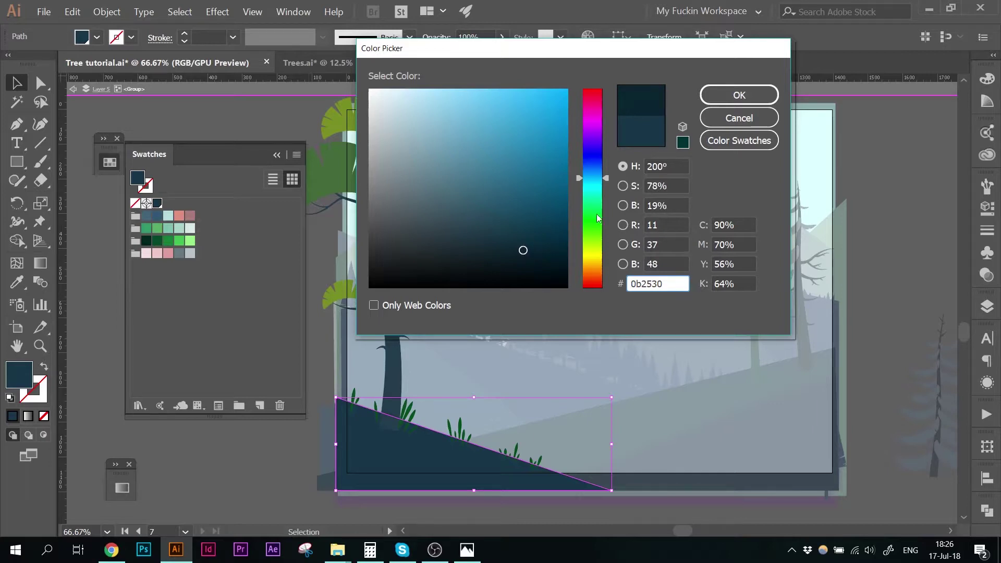
click(739, 95)
click(260, 405)
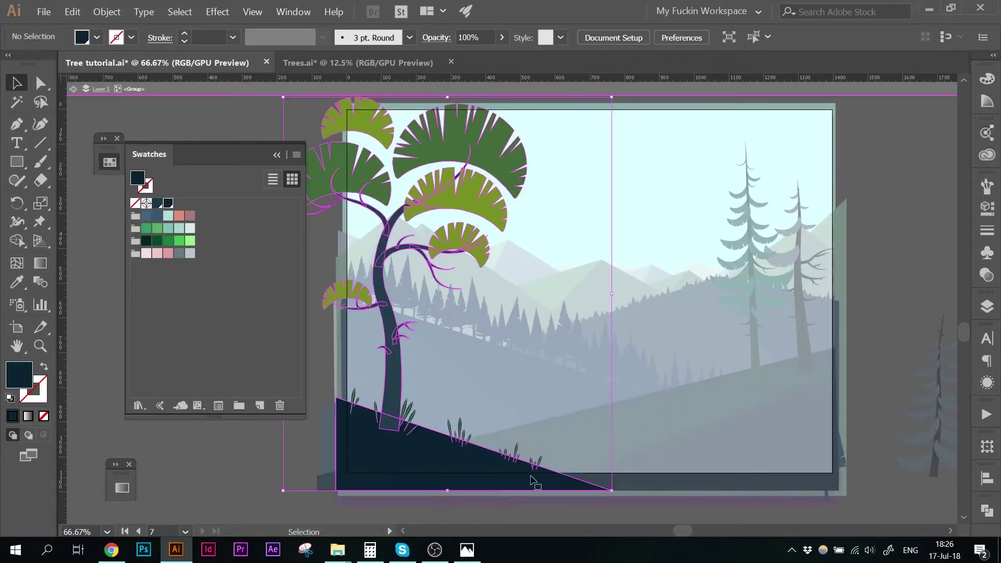
Eyedropper the dark navy onto the grass, leaning tree and both pine trees
click(537, 467)
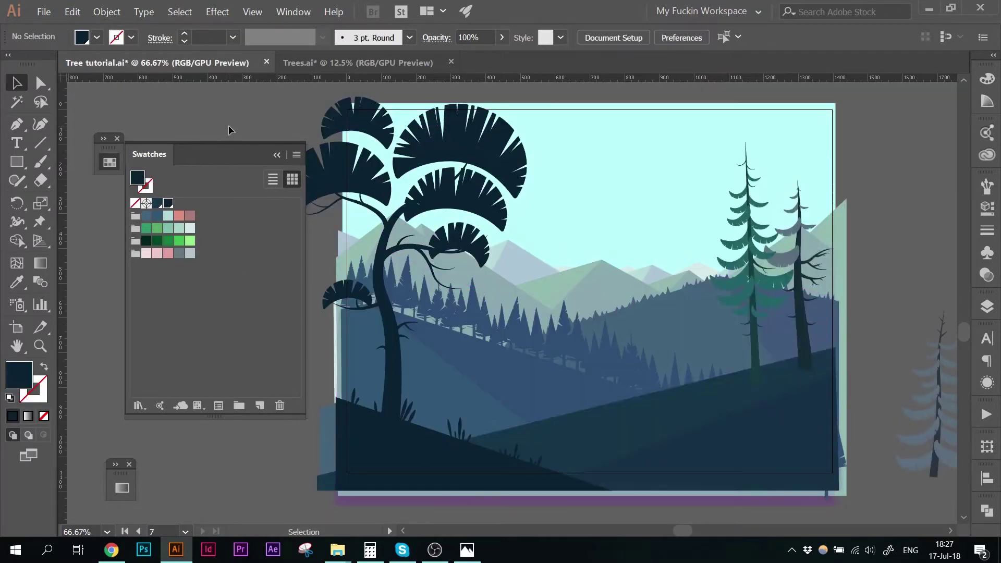
click(803, 305)
key(Escape)
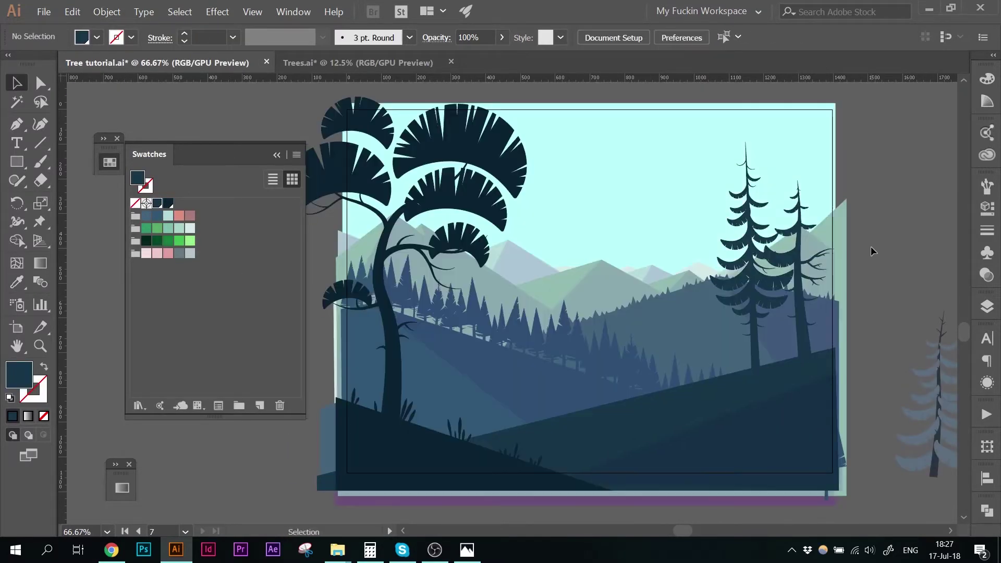
click(792, 323)
key(i)
click(758, 439)
key(v)
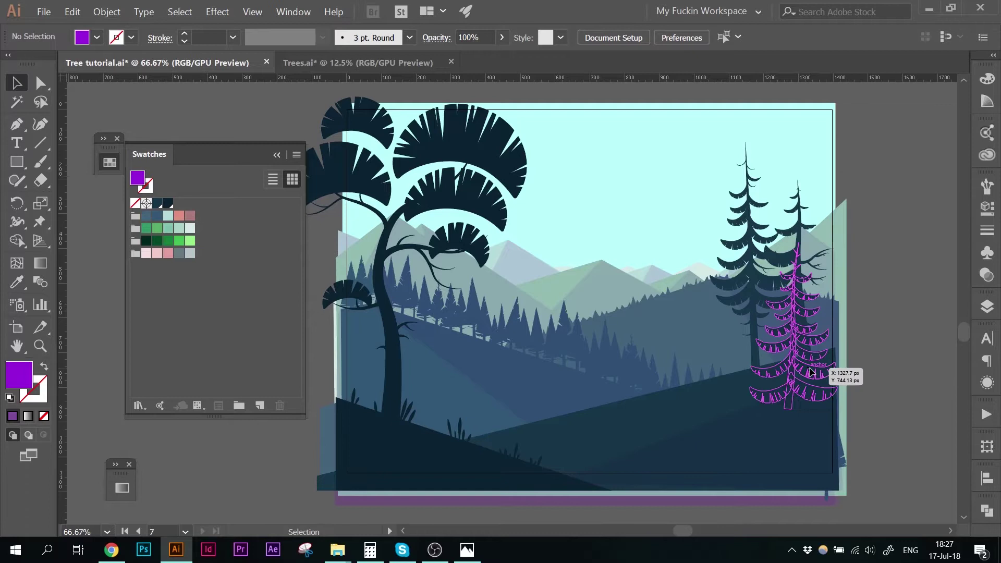
scroll(927, 186, left, 2)
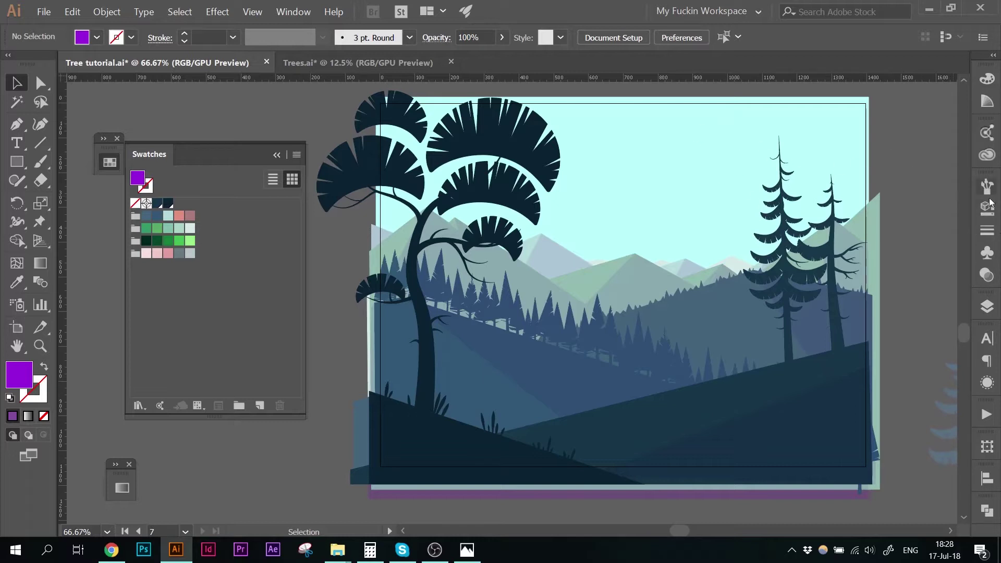
Unlock the sky background rectangle in Layer 5 of the Layers panel
click(987, 306)
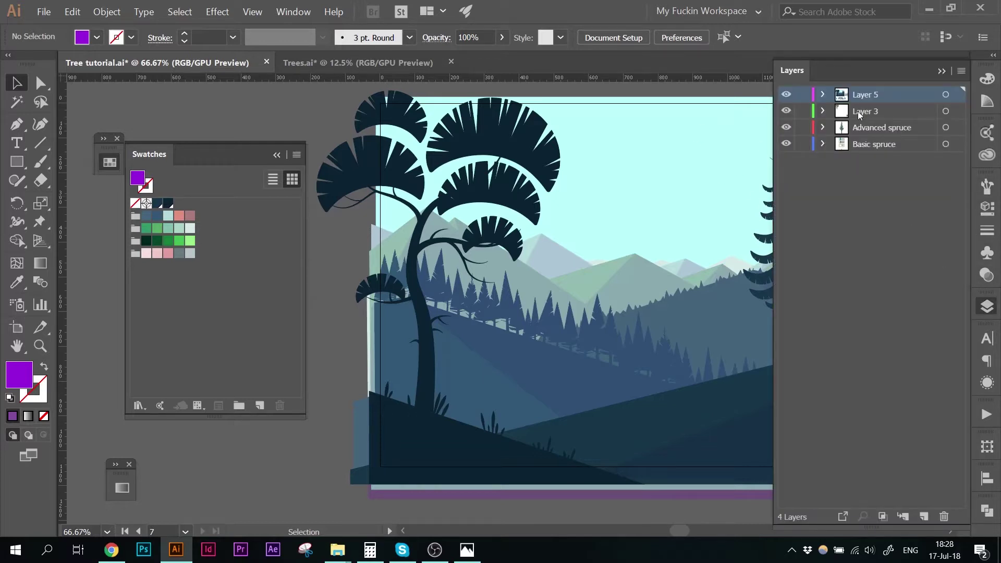
click(823, 95)
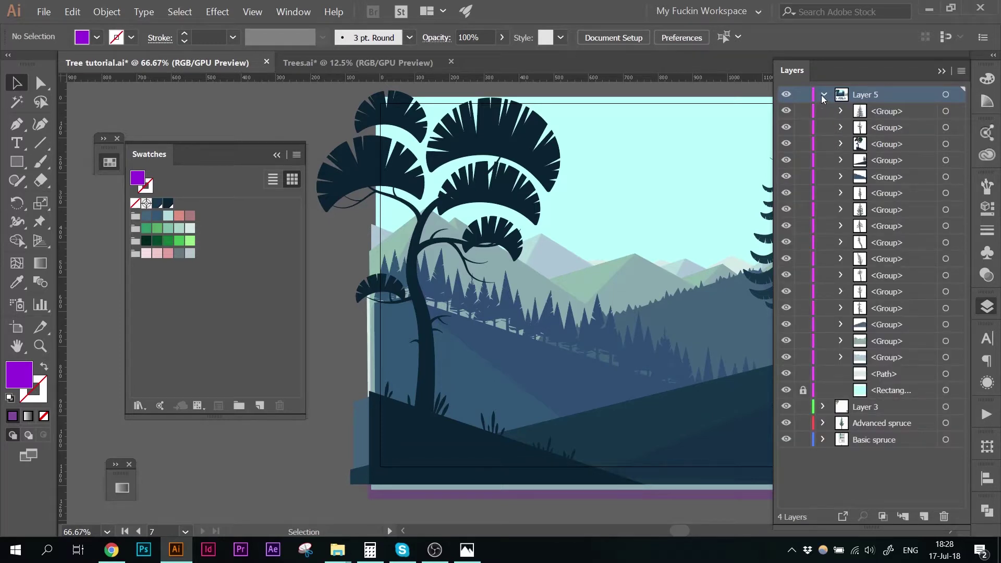
click(803, 391)
Fill the sky rectangle with salmon pink and expand the Gradient panel
click(700, 158)
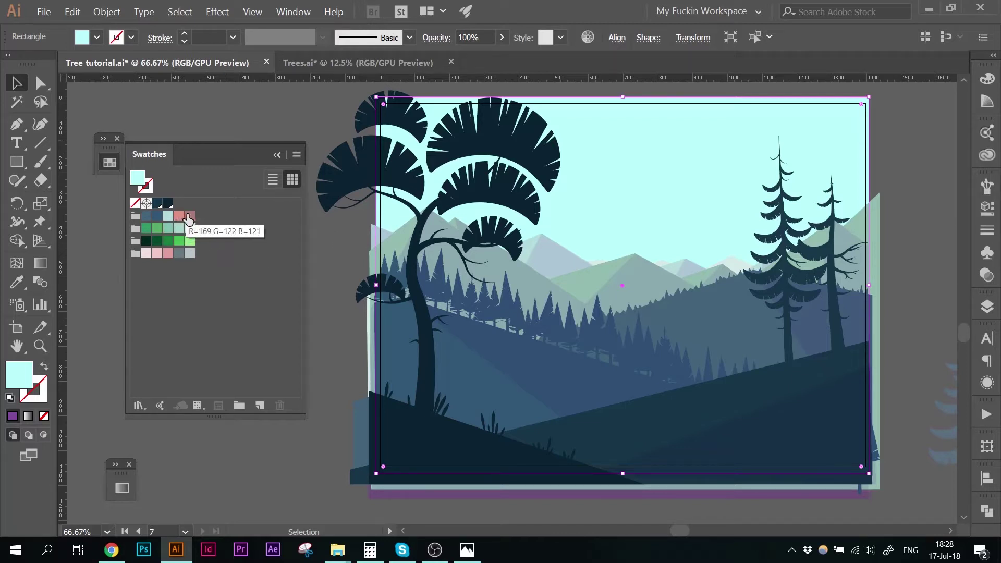
click(179, 216)
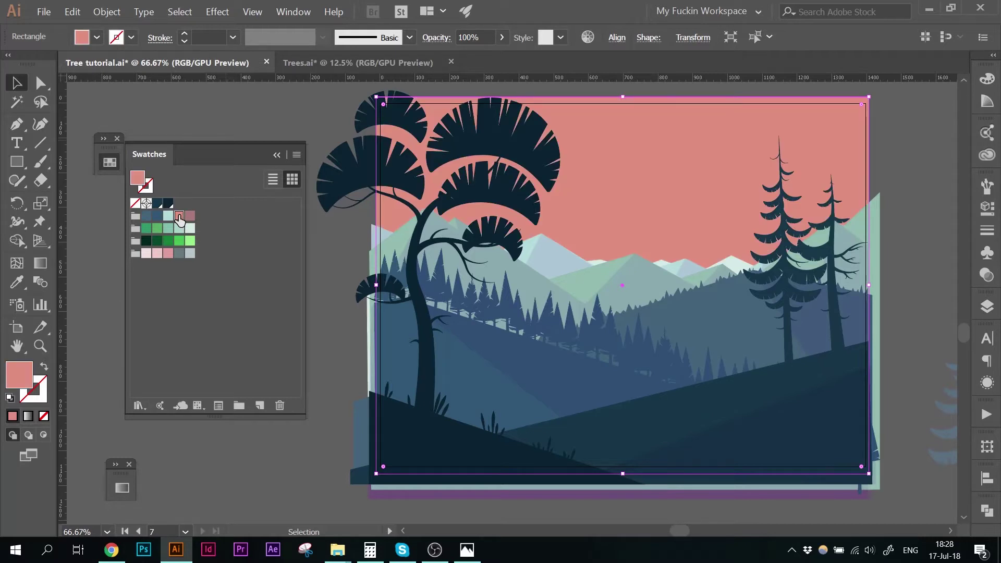
click(120, 486)
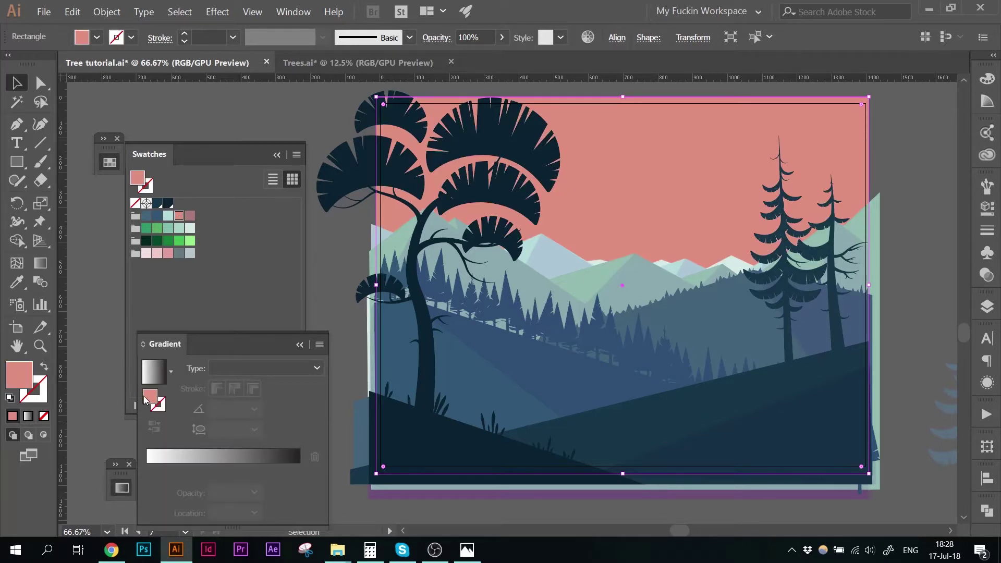
Give the sky a gradient fill with pink and pale mint stops
click(155, 374)
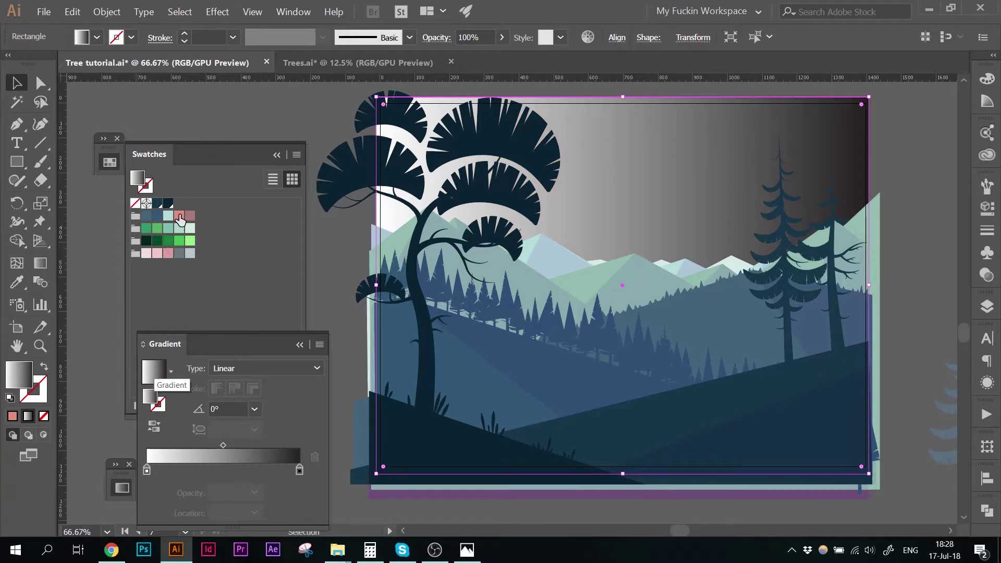
drag(179, 216, 297, 465)
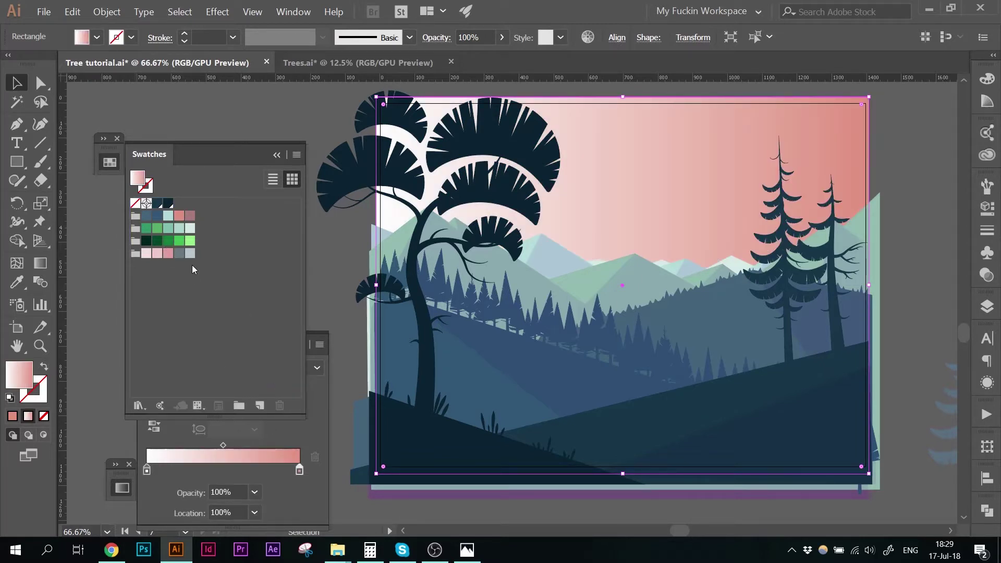
mouse_move(168, 215)
mouse_down()
mouse_move(129, 447)
mouse_move(144, 472)
mouse_up()
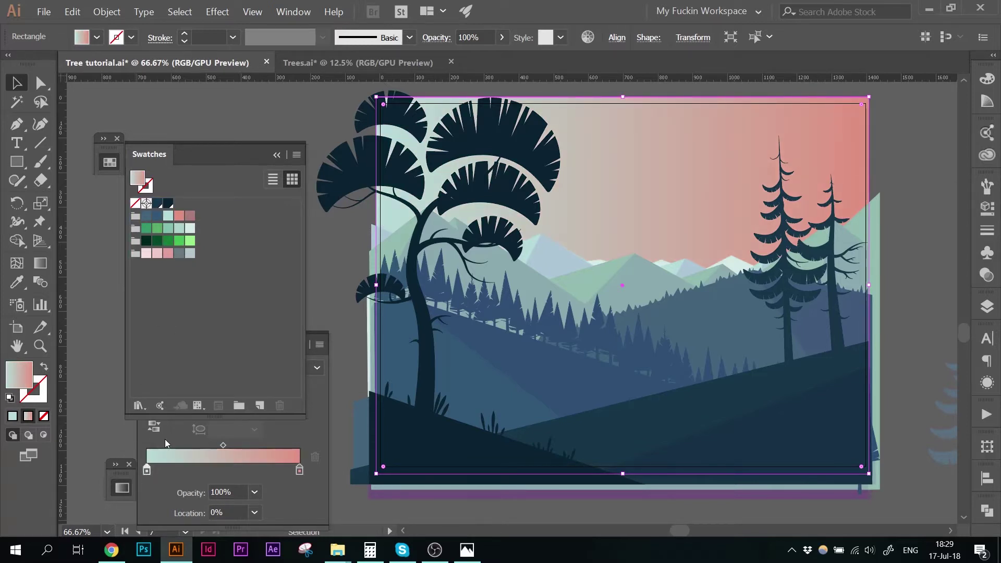
Set the gradient angle to 90° and shorten the sky to end below the mountains
click(267, 427)
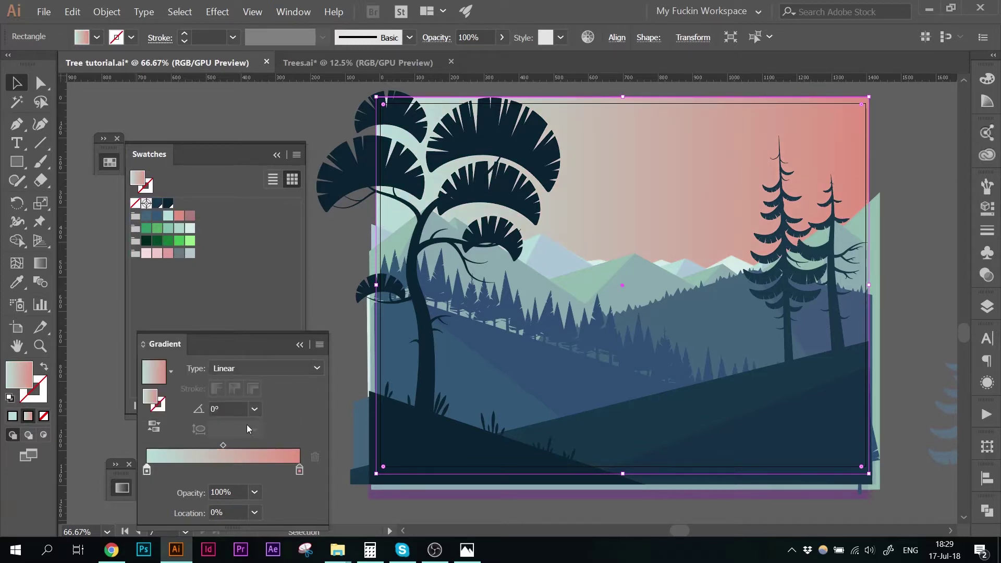
click(207, 409)
text(90)
key(Return)
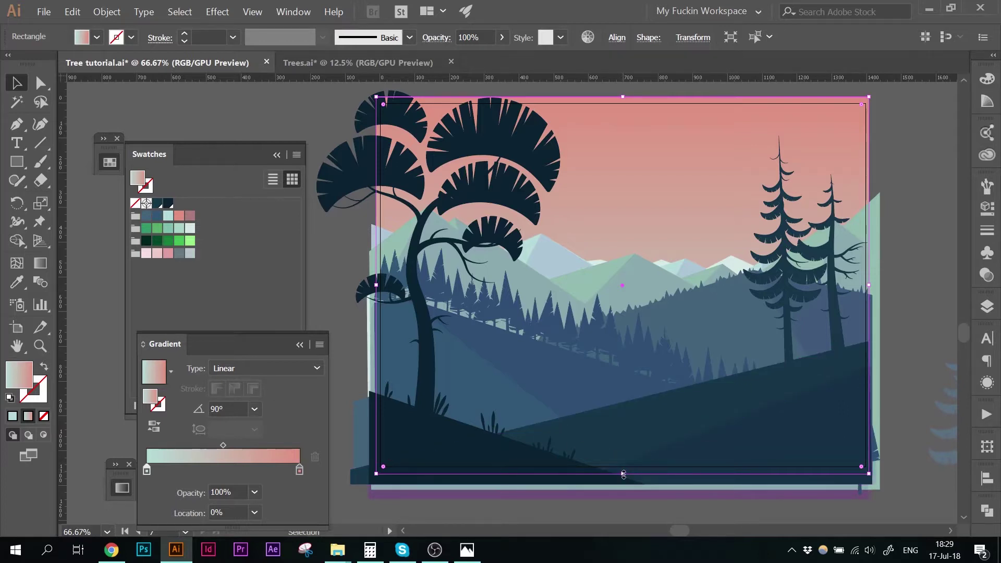
drag(622, 474, 645, 312)
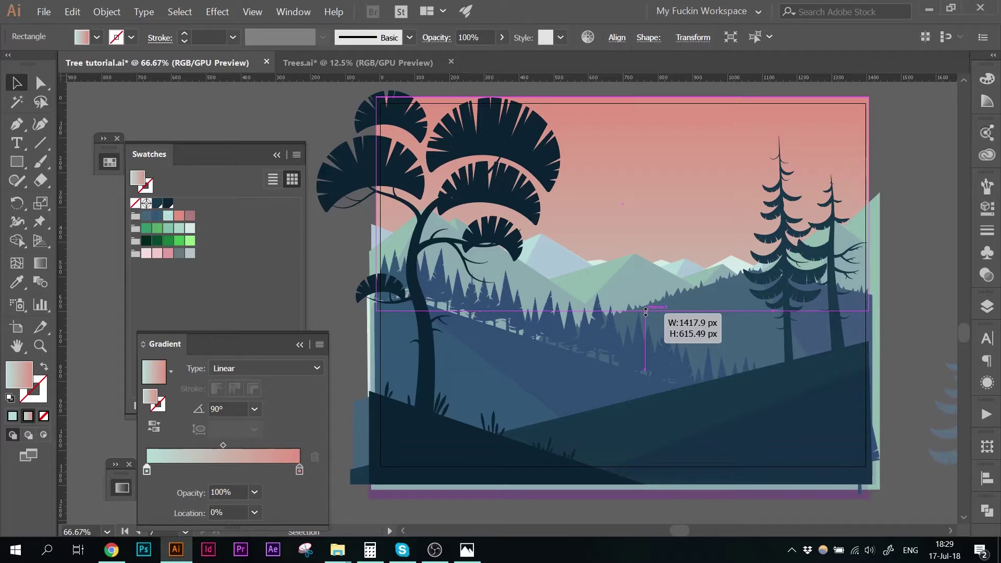
drag(646, 311, 623, 304)
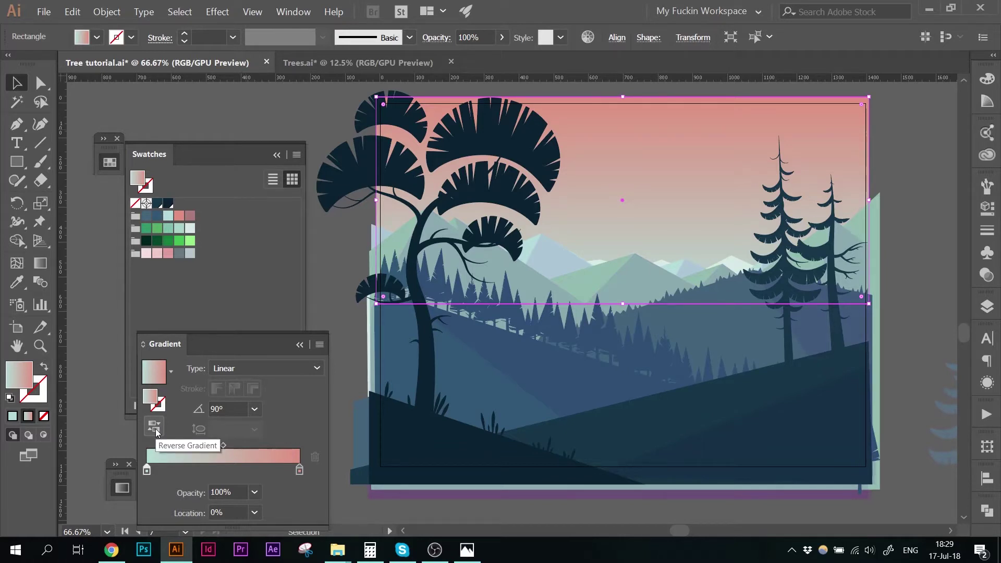
Change the sky gradient's pink stop to a deeper dusty rose from the saved swatches
click(154, 426)
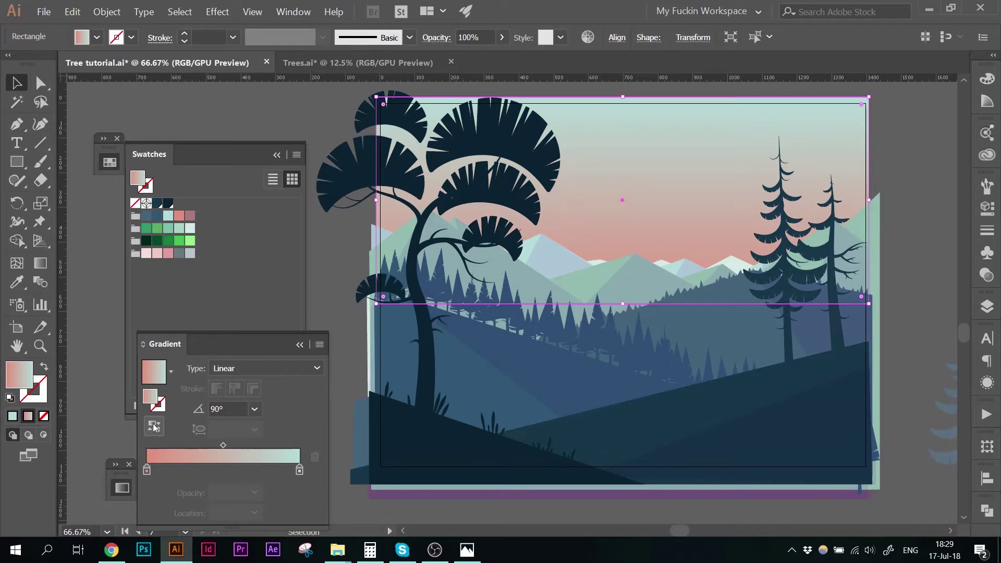
click(154, 427)
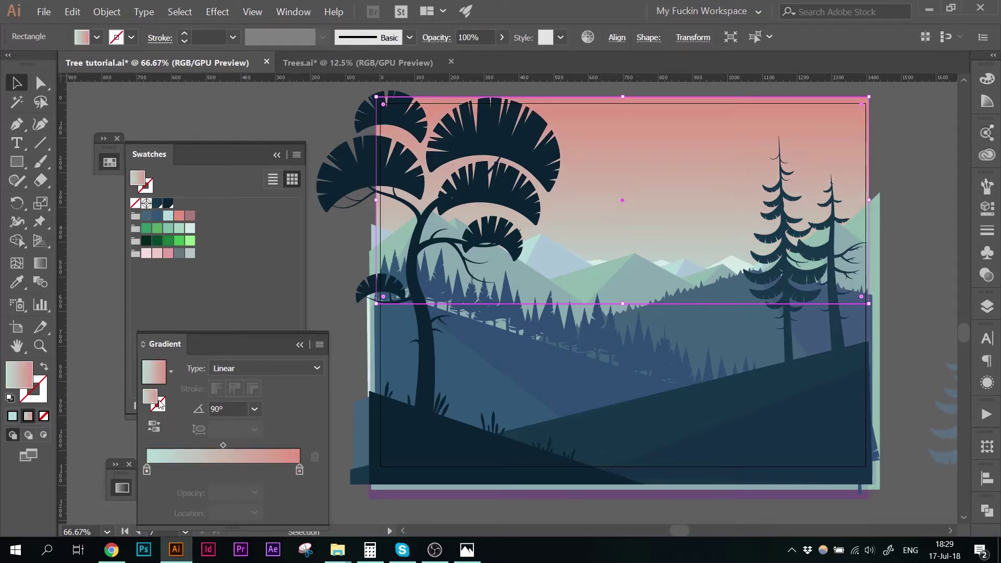
click(158, 254)
drag(284, 383, 299, 468)
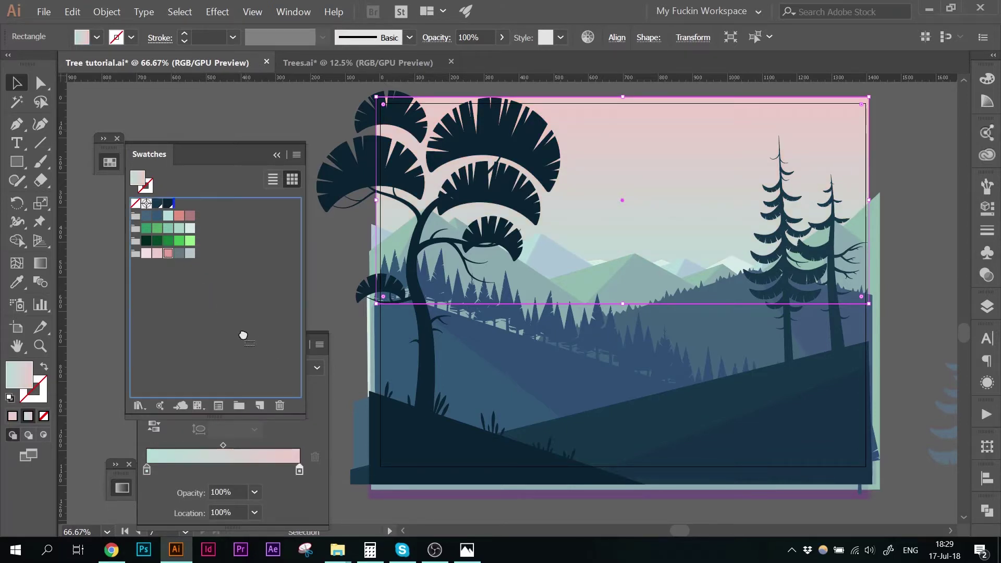
drag(170, 258, 299, 469)
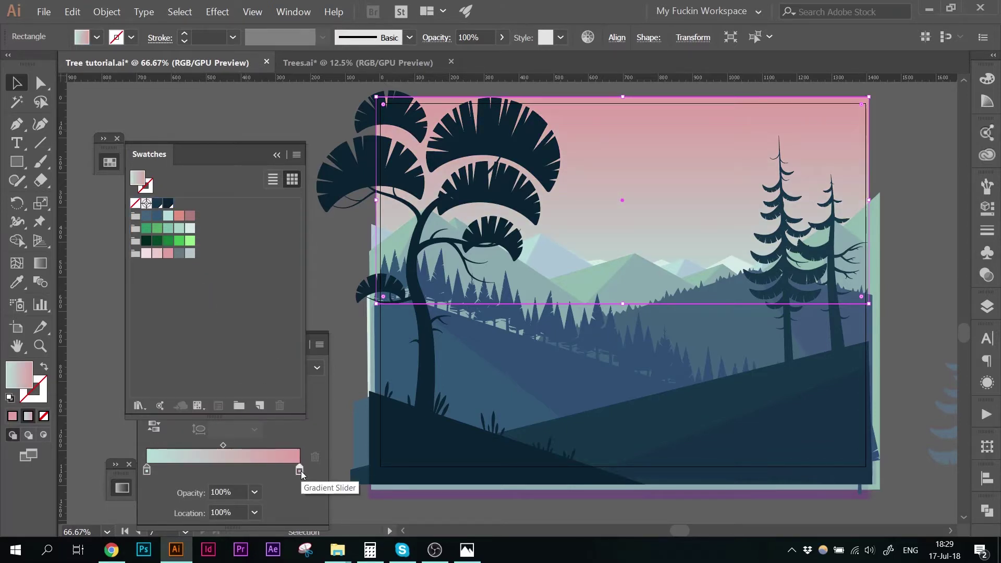
click(912, 172)
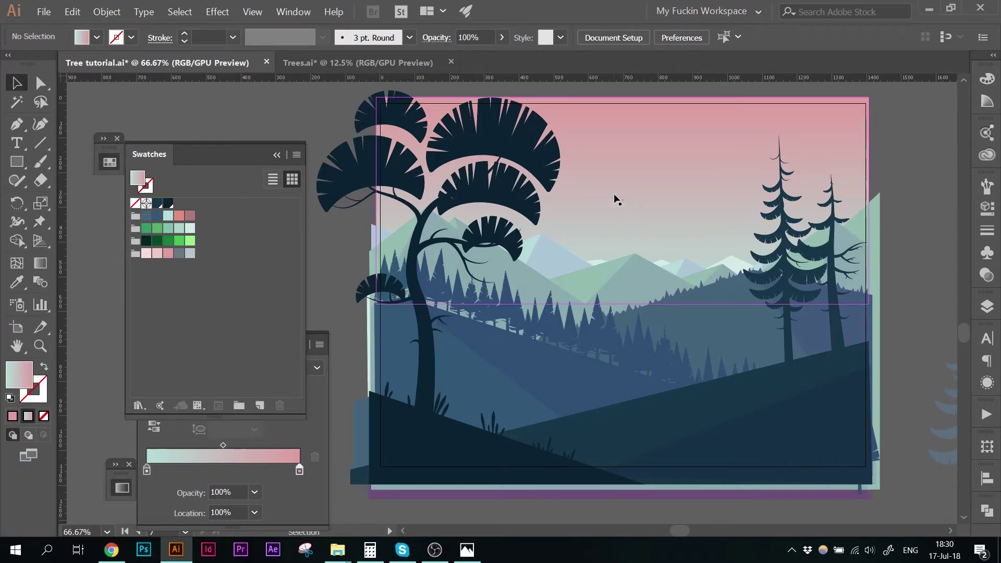
double_click(583, 278)
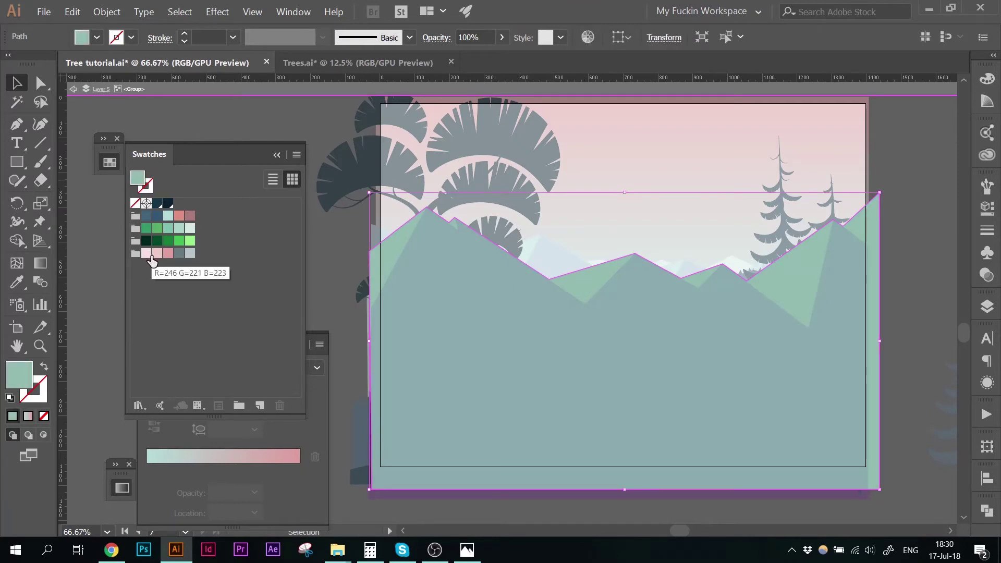
click(167, 254)
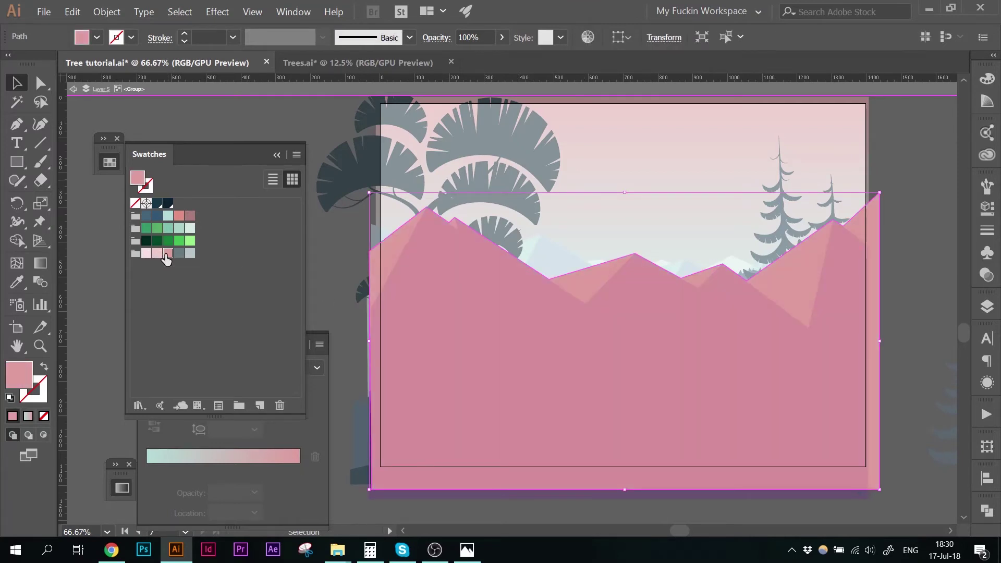
double_click(318, 120)
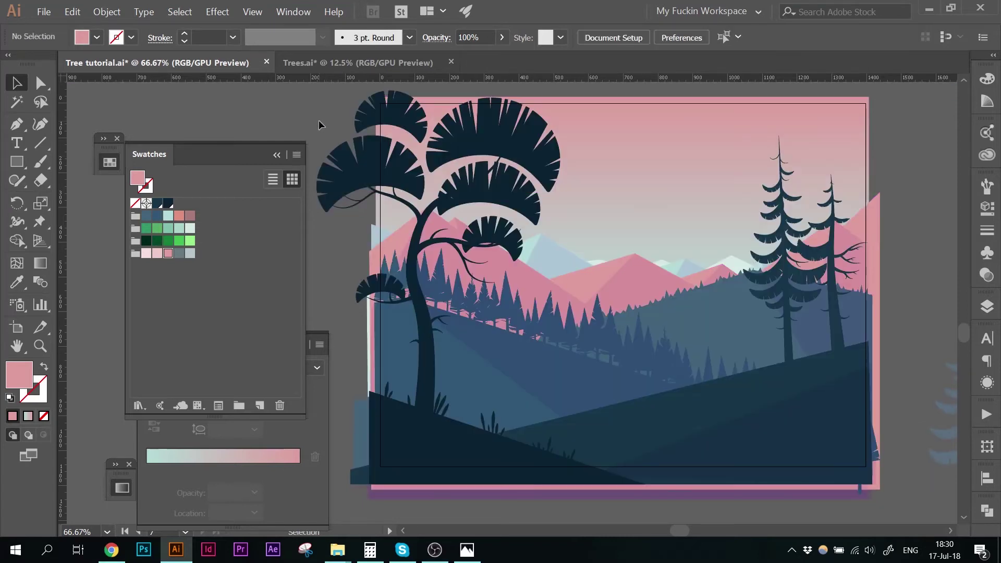
double_click(584, 283)
click(583, 280)
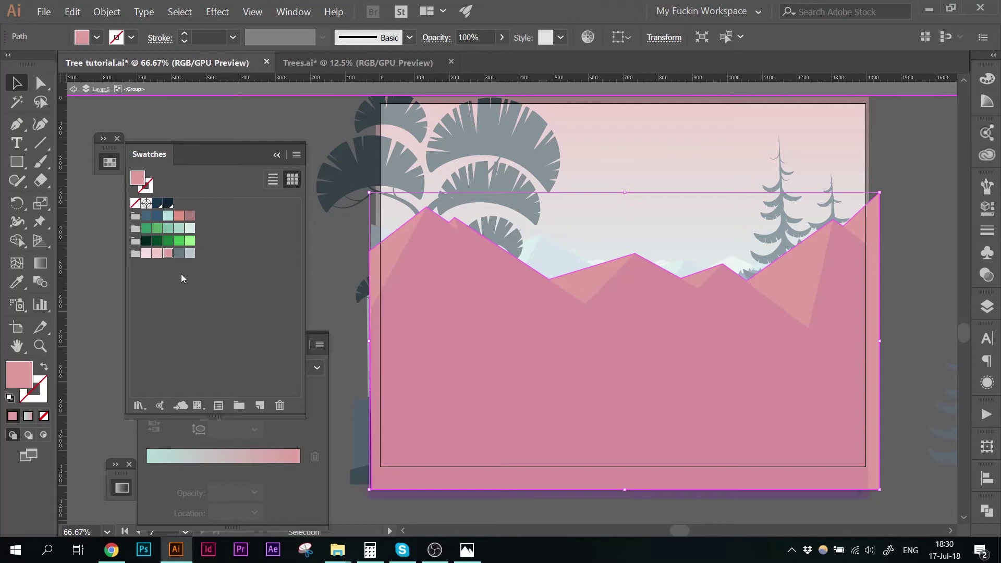
click(146, 253)
double_click(309, 126)
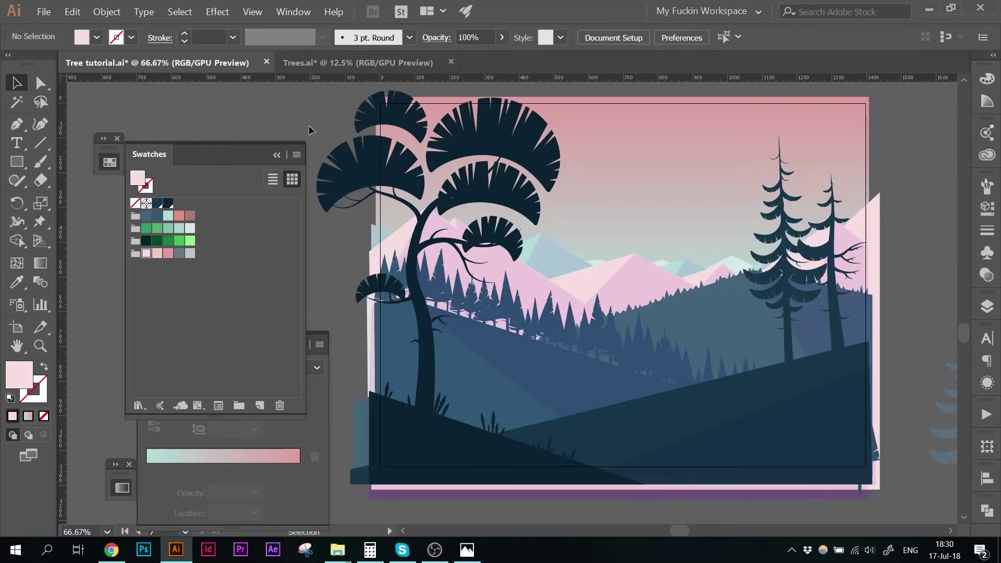
key(ctrl+z)
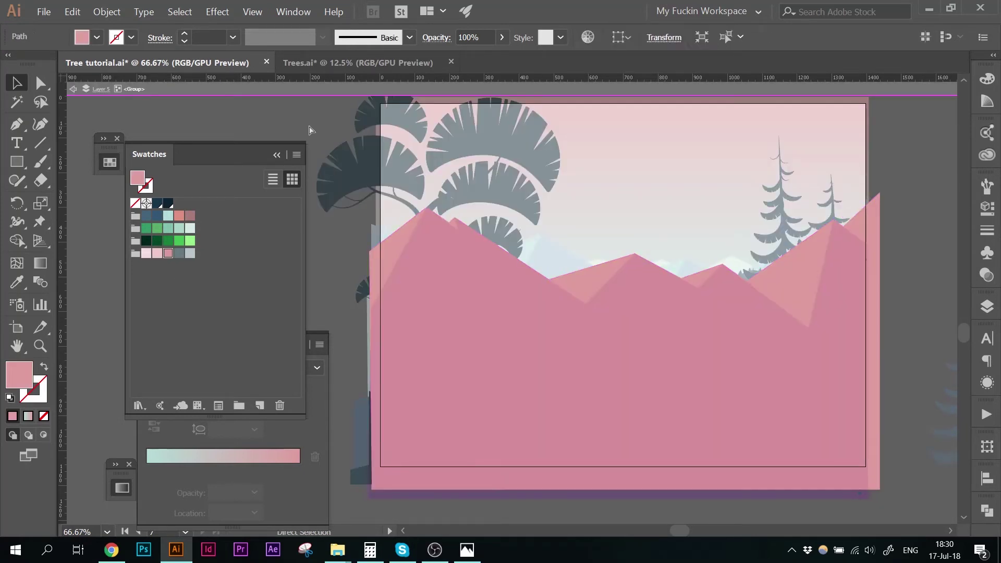
key(ctrl+z)
double_click(309, 125)
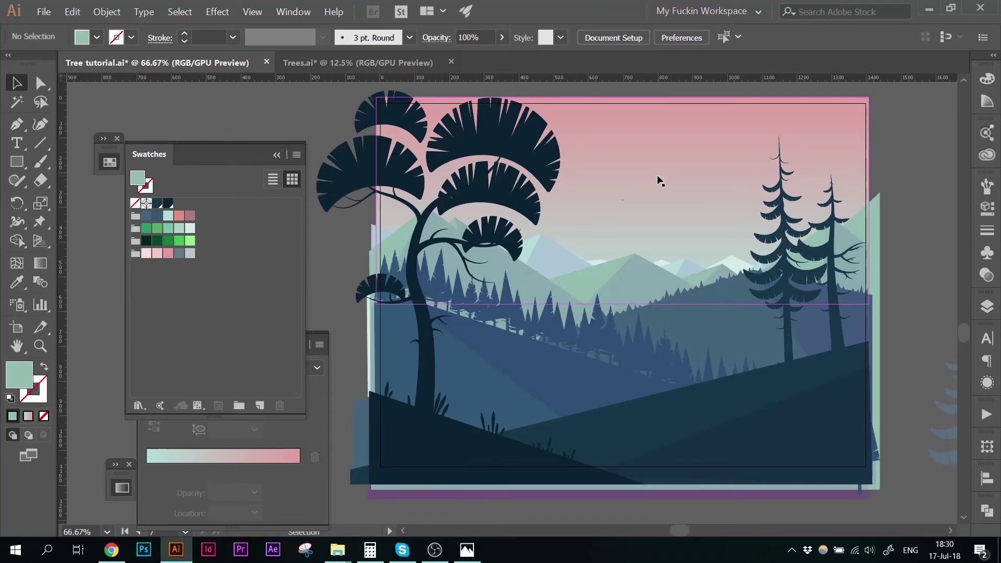
Reverse the sky gradient to mint on top and remove the stray middle stop
click(173, 472)
click(153, 426)
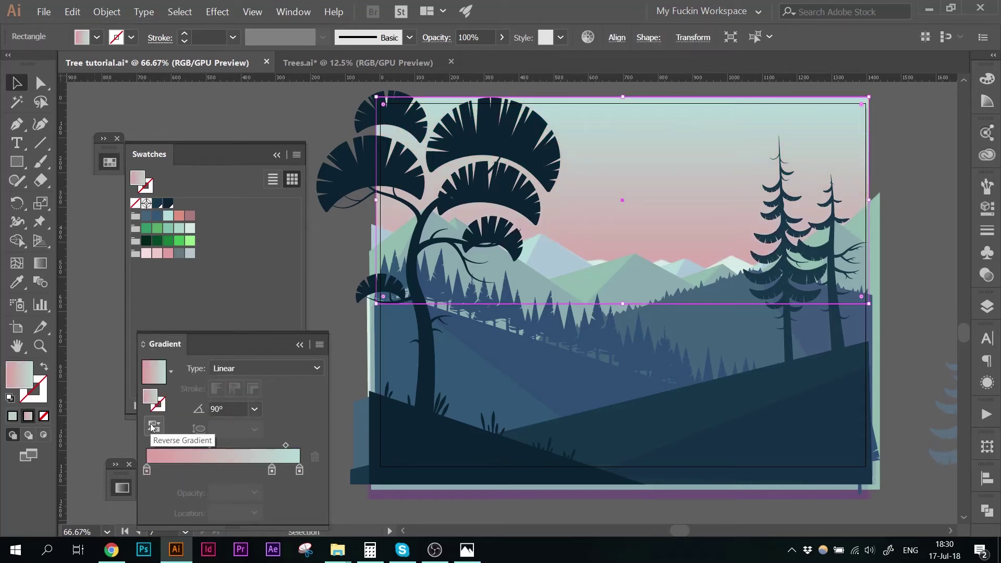
drag(272, 470, 272, 503)
Extend the sky rectangle down behind the hills and select the right gradient stop
drag(623, 97, 623, 102)
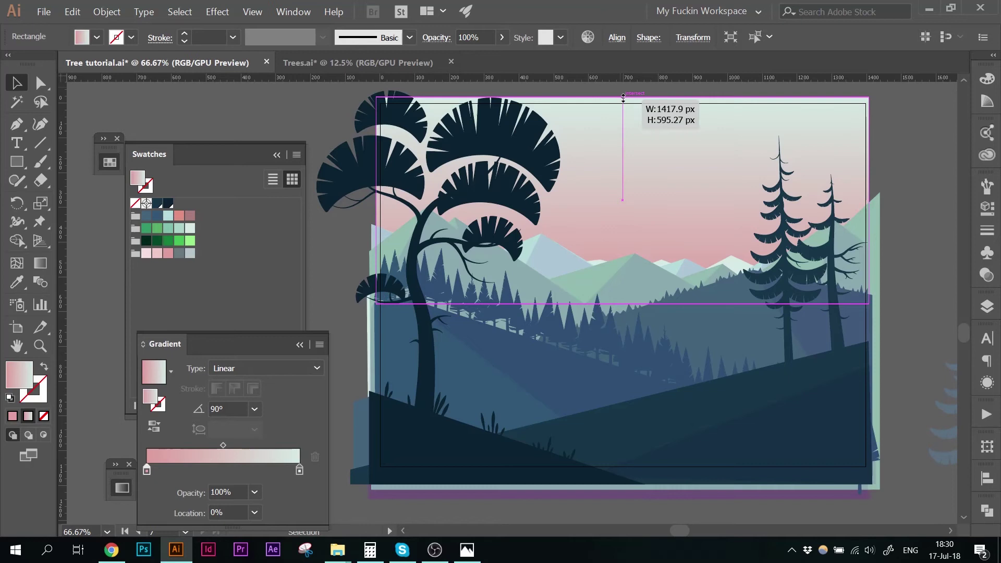
drag(624, 305, 622, 387)
click(305, 123)
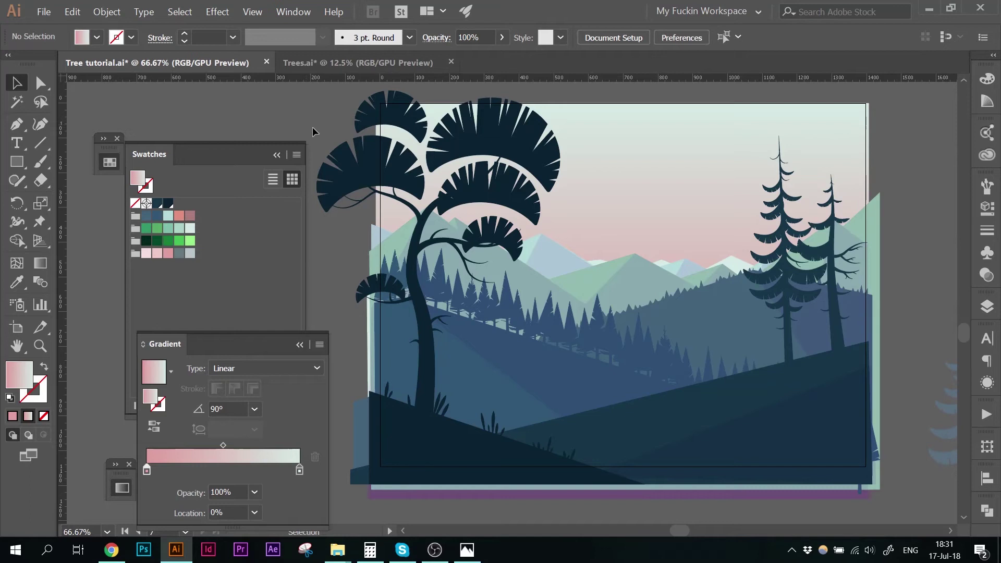
click(145, 291)
key(ctrl+z)
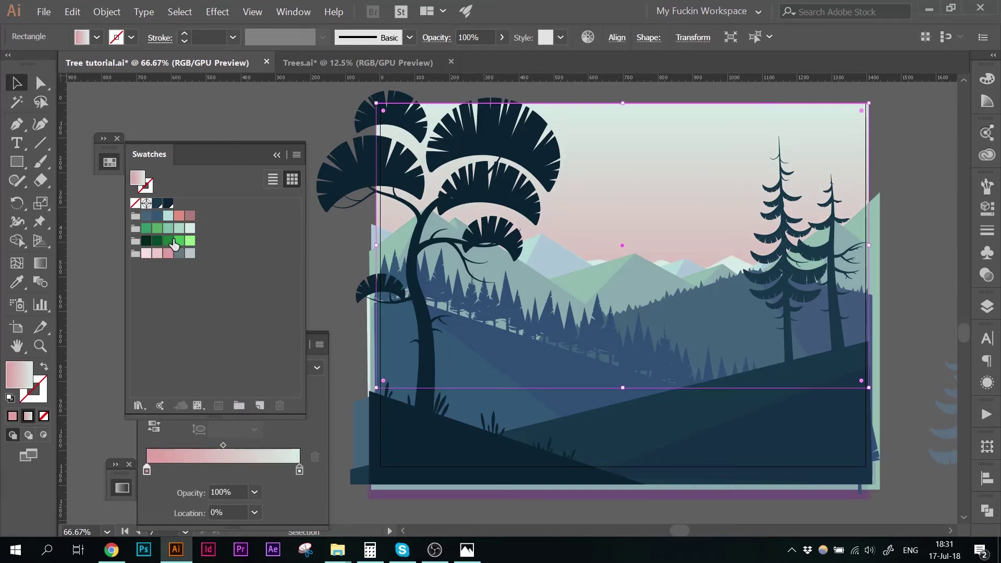
click(299, 471)
Bring up the colour mixing controls for the selected gradient stop
key(ctrl+shift+a)
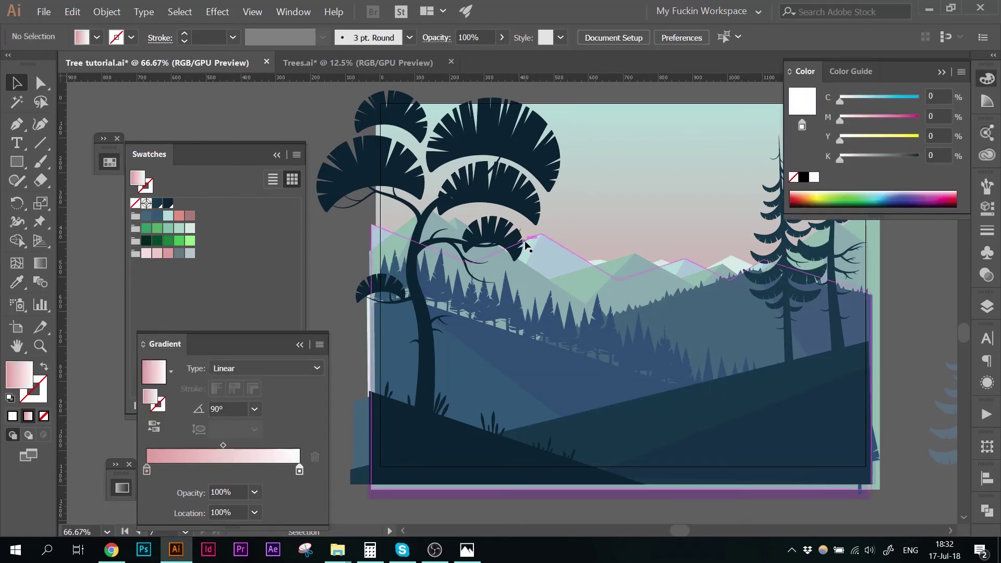